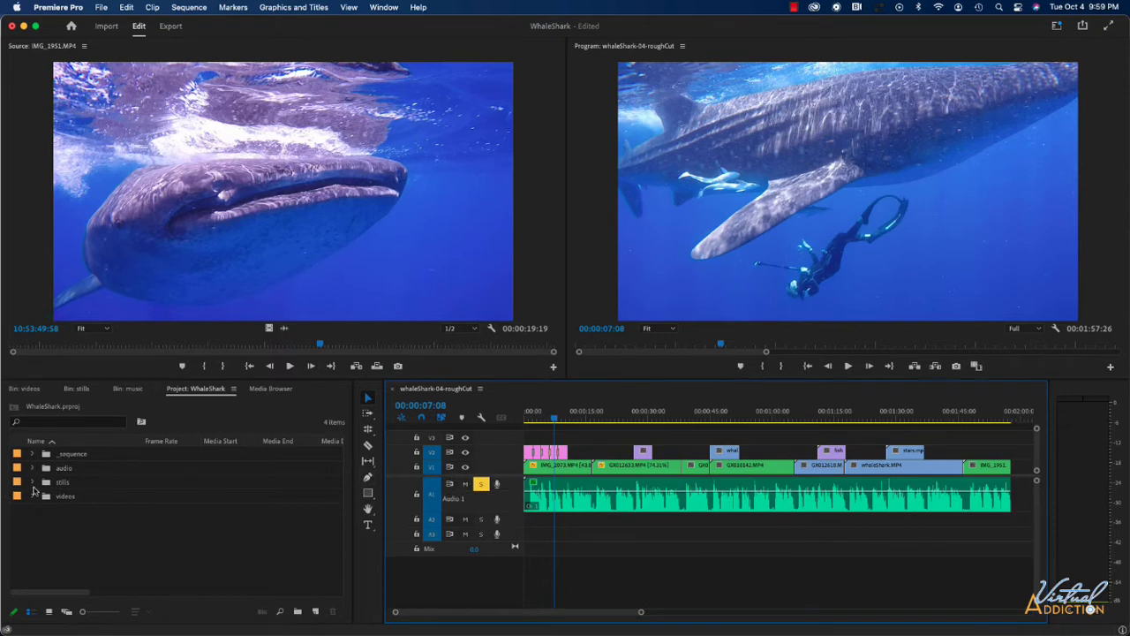
Step: Place the underwater-ambien sound effect from the soundEffects bin at the start of track A2
{"action": "left_click", "coordinate": [32, 470]}
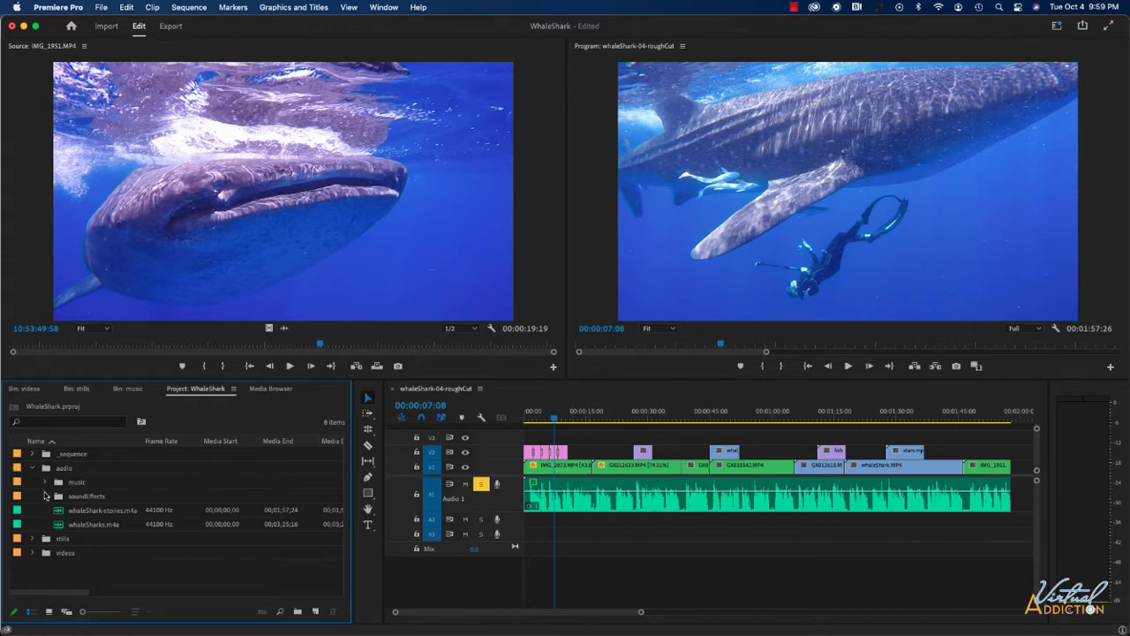
{"action": "left_click", "coordinate": [45, 498]}
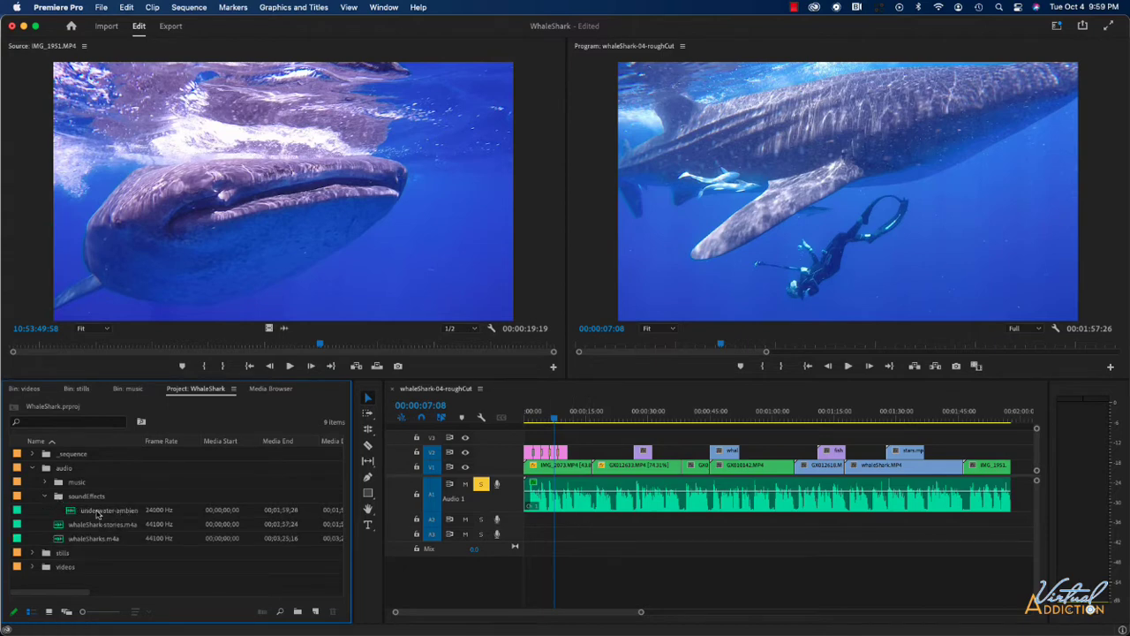
{"action": "left_click_drag", "start_coordinate": [95, 515], "coordinate": [524, 526]}
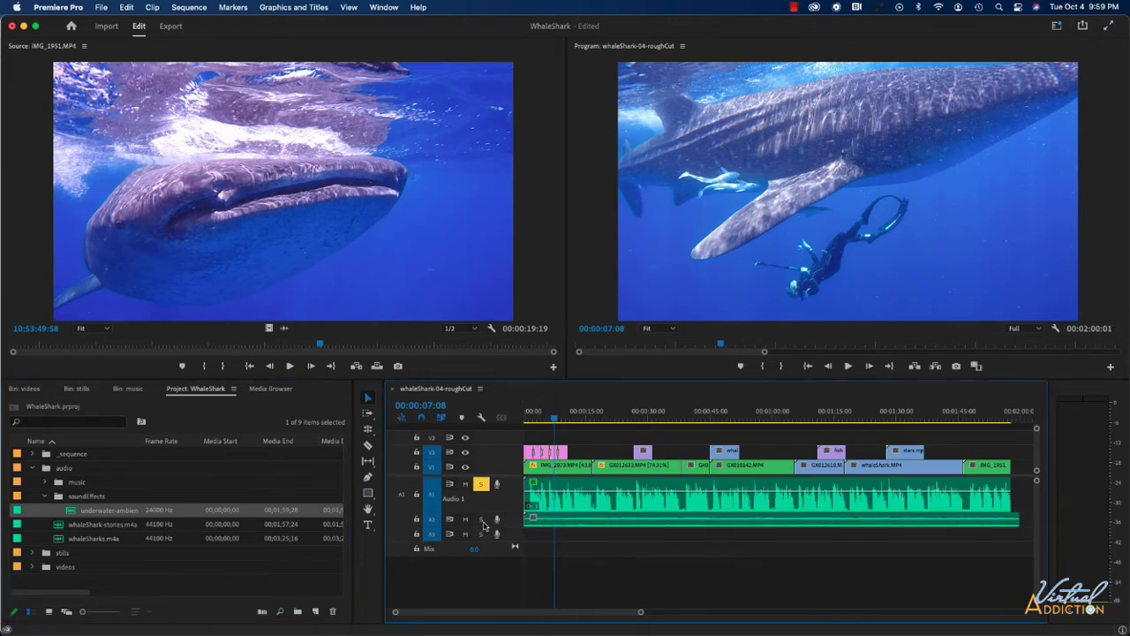
Step: Solo track A2 instead of A1 and play a few seconds to hear the underwater ambience on its own
{"action": "left_click", "coordinate": [480, 519]}
{"action": "left_click", "coordinate": [481, 486]}
{"action": "key", "text": "space"}
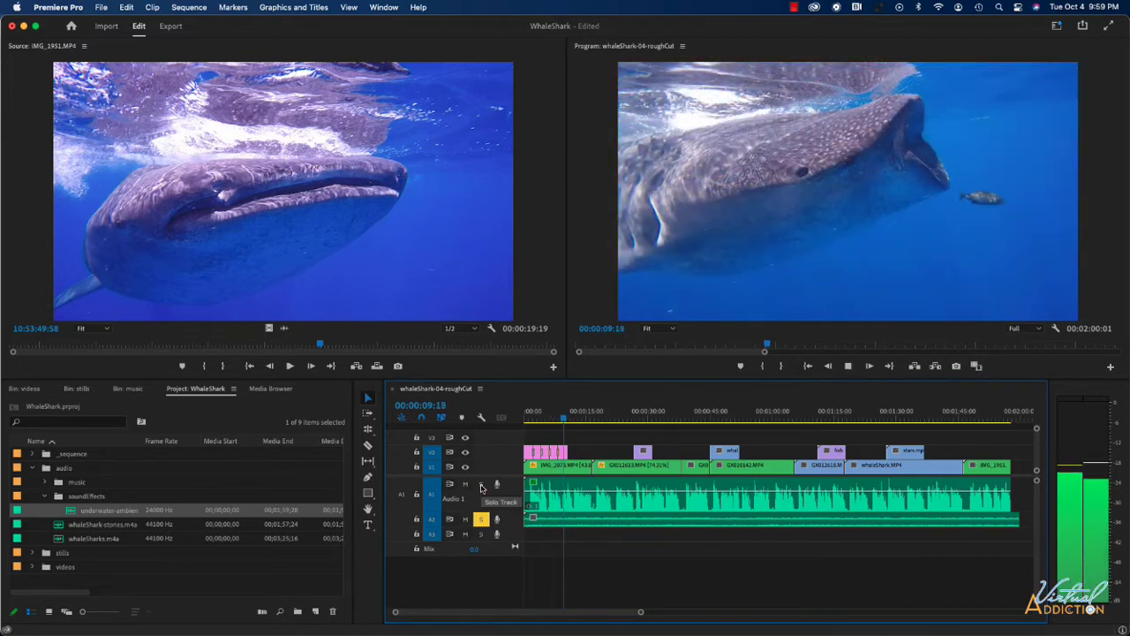
{"action": "key", "text": "space"}
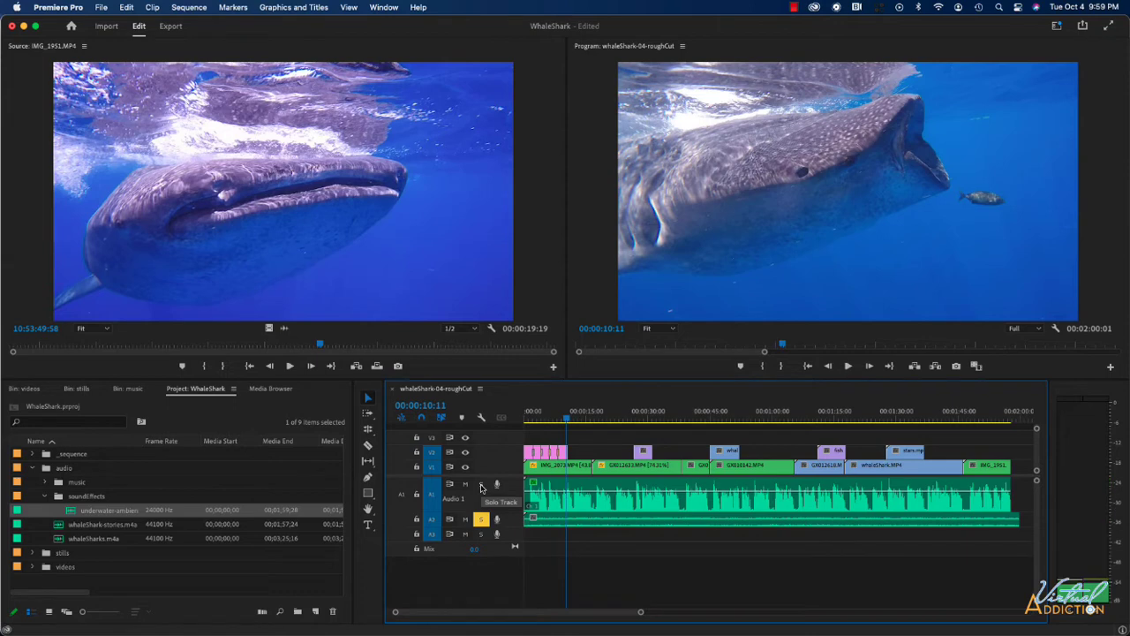
Step: Place the atmospharischer music file from the music bin at the start of track A3 and audition it with only A3 soloed
{"action": "left_click", "coordinate": [44, 484]}
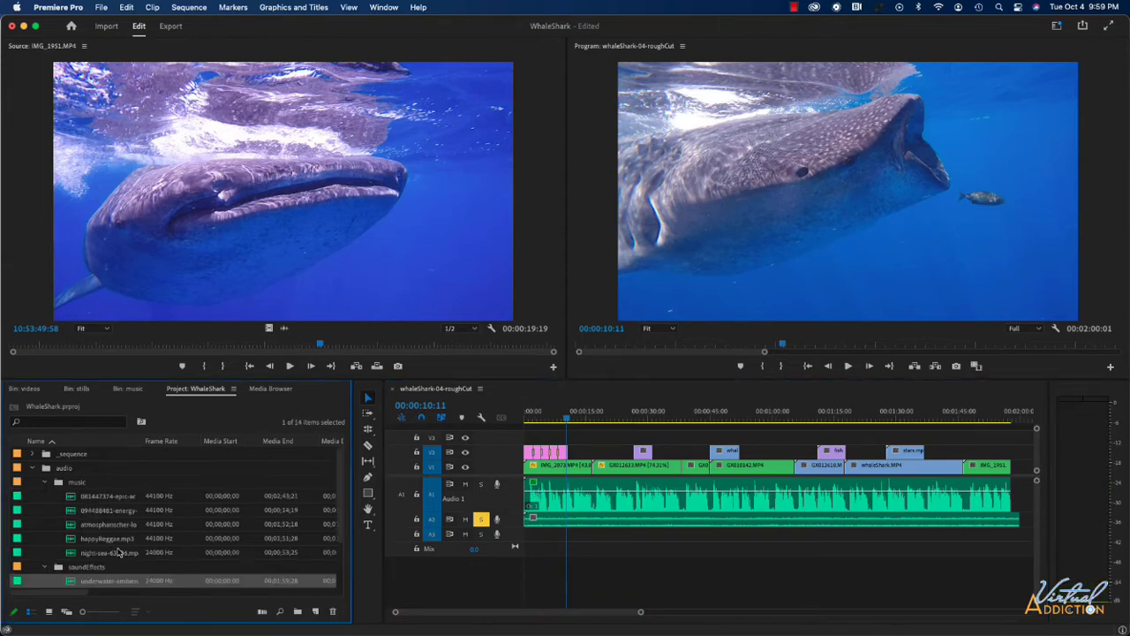
{"action": "left_click_drag", "start_coordinate": [110, 524], "coordinate": [541, 535]}
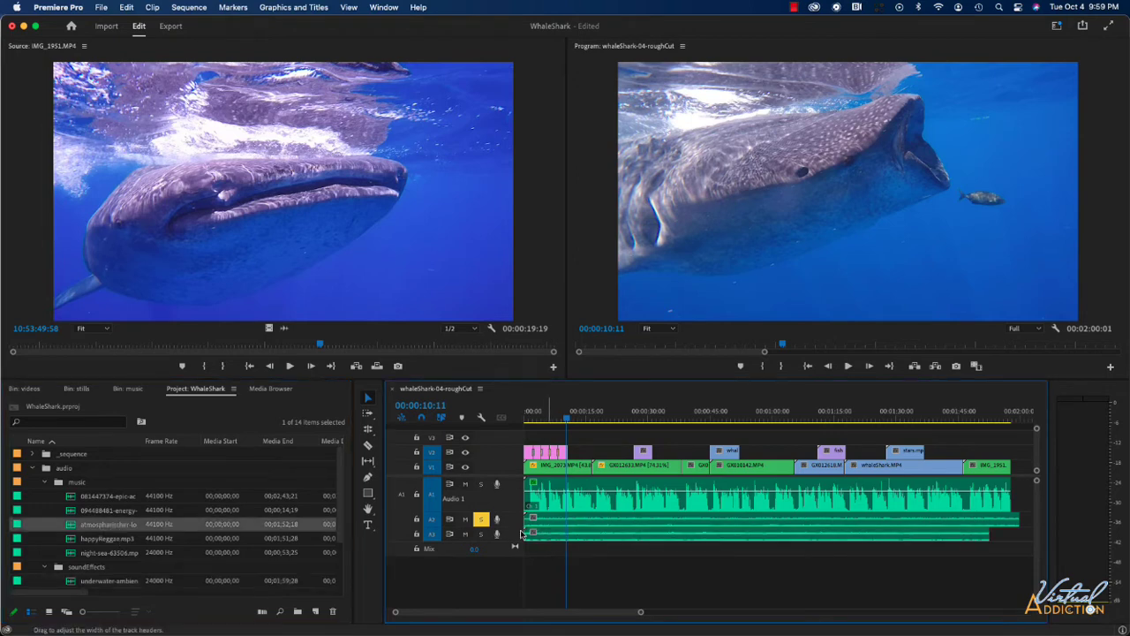
{"action": "left_click", "coordinate": [481, 520]}
{"action": "left_click", "coordinate": [482, 535]}
{"action": "key", "text": "space"}
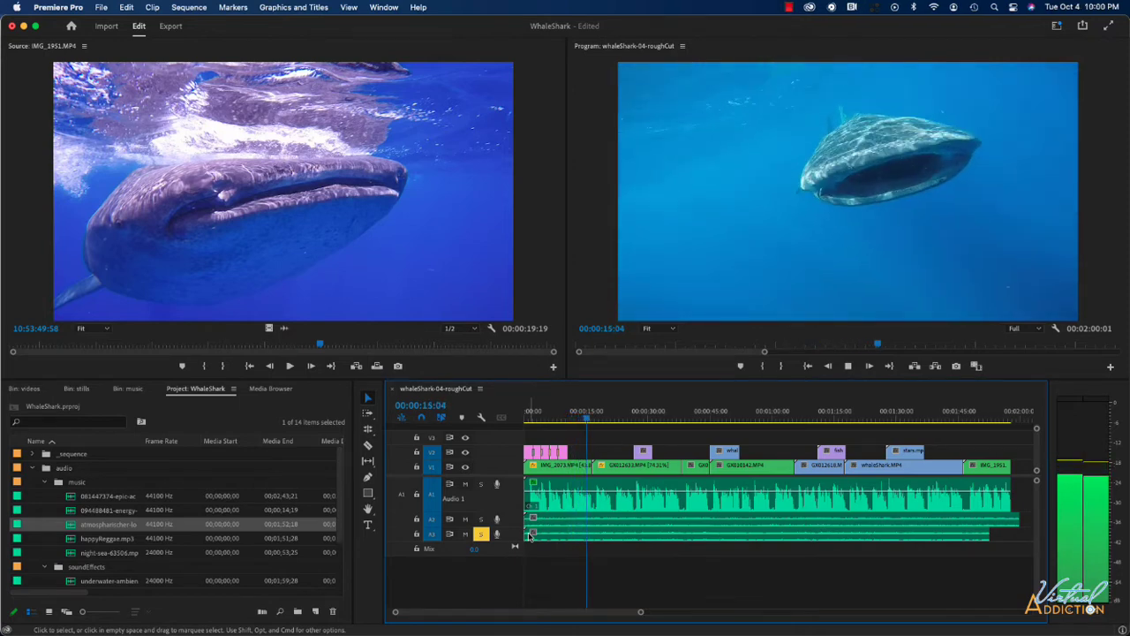
{"action": "key", "text": "space"}
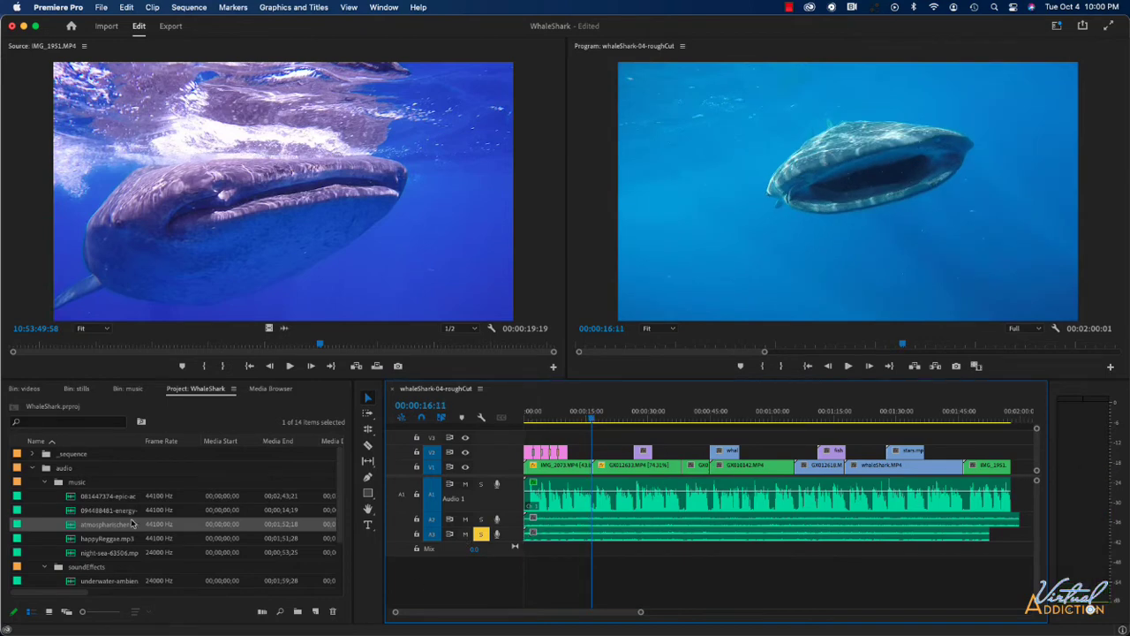
Step: Try placing the night-sea-63506.mp3 music in the empty area below A3 to create a track for it, and undo the placement
{"action": "left_click_drag", "start_coordinate": [107, 556], "coordinate": [536, 553]}
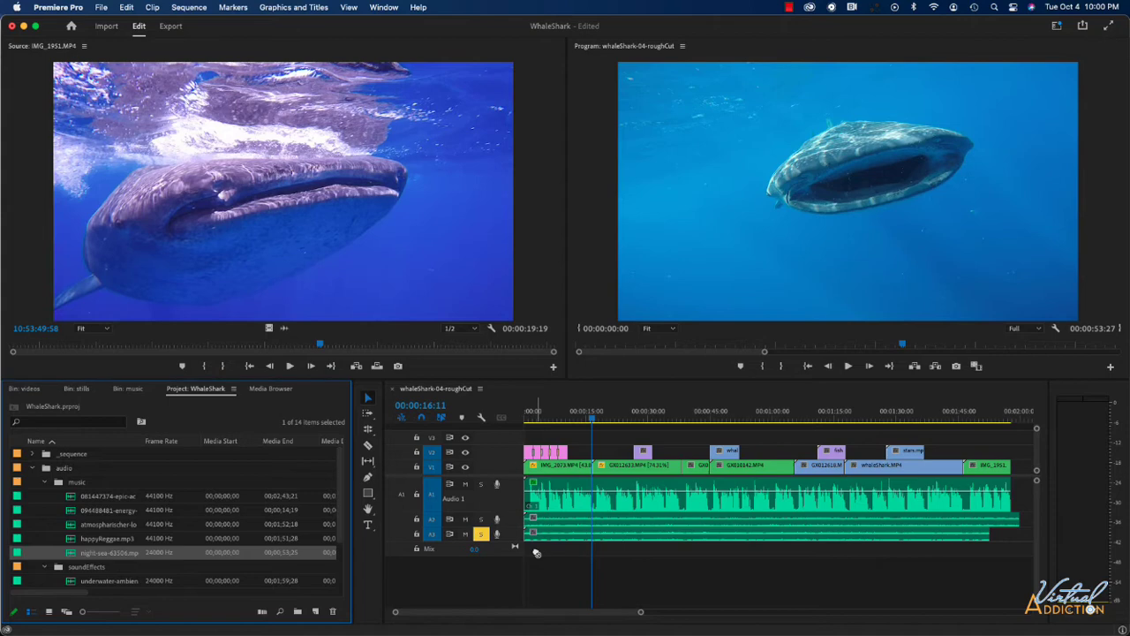
{"action": "left_click_drag", "start_coordinate": [536, 557], "coordinate": [527, 573]}
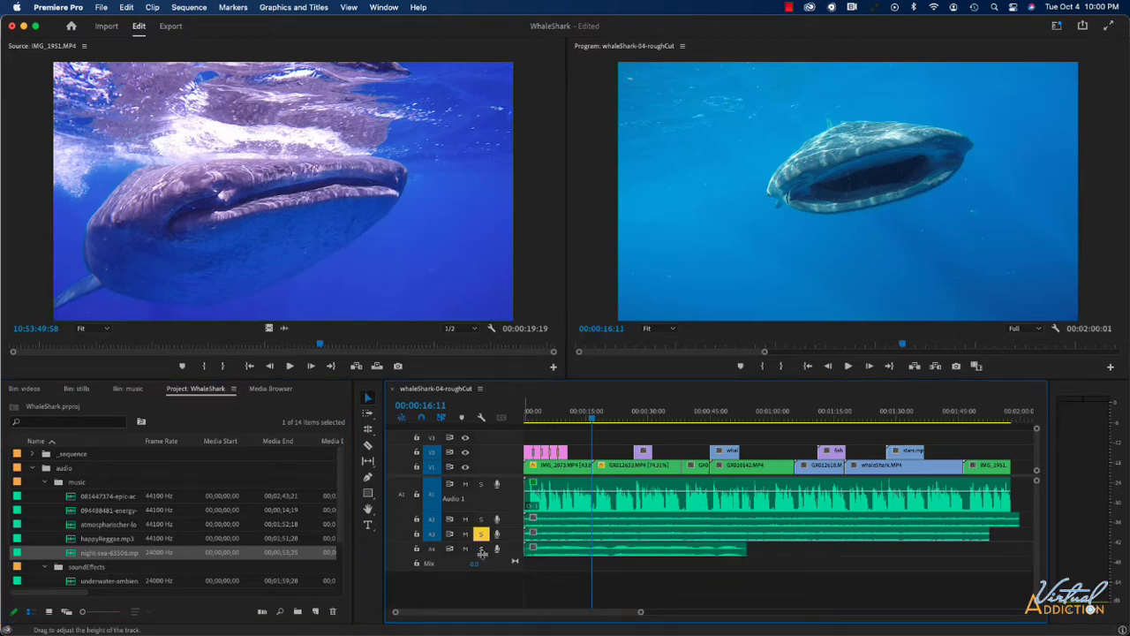
{"action": "key", "text": "super+z"}
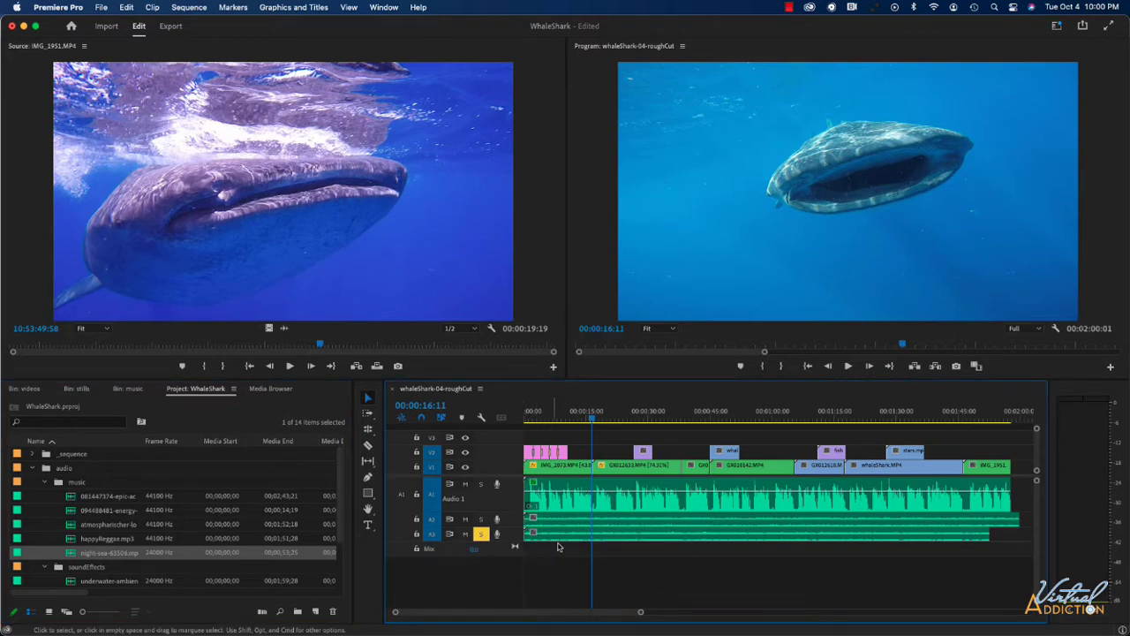
Step: Add one standard audio track after Audio 3, with no video tracks
{"action": "right_click", "coordinate": [446, 572]}
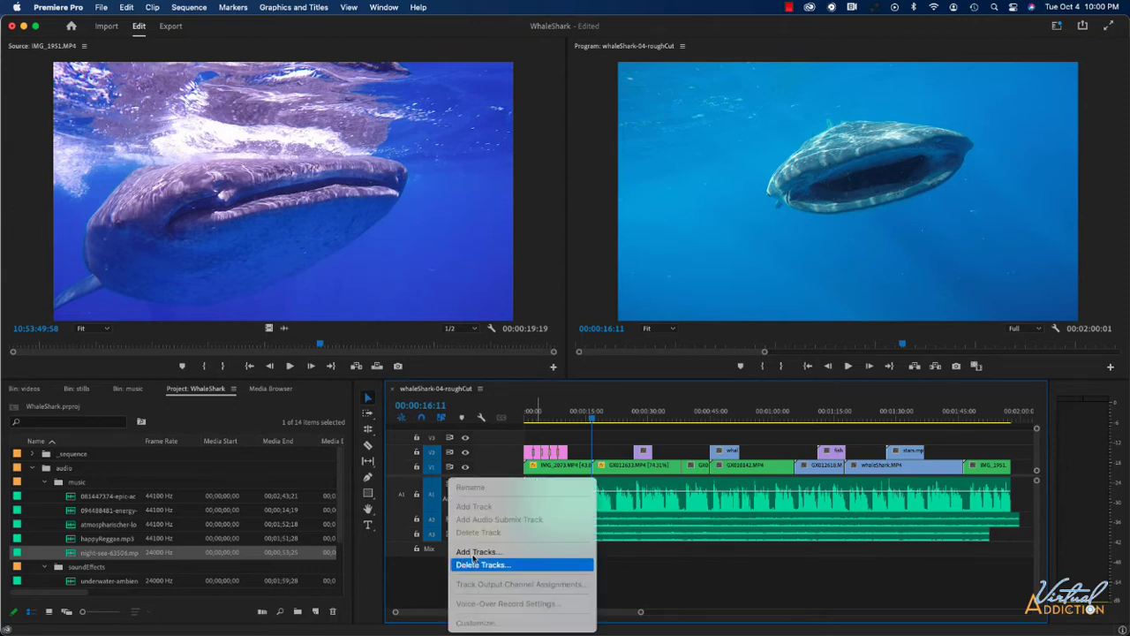
{"action": "left_click", "coordinate": [469, 551]}
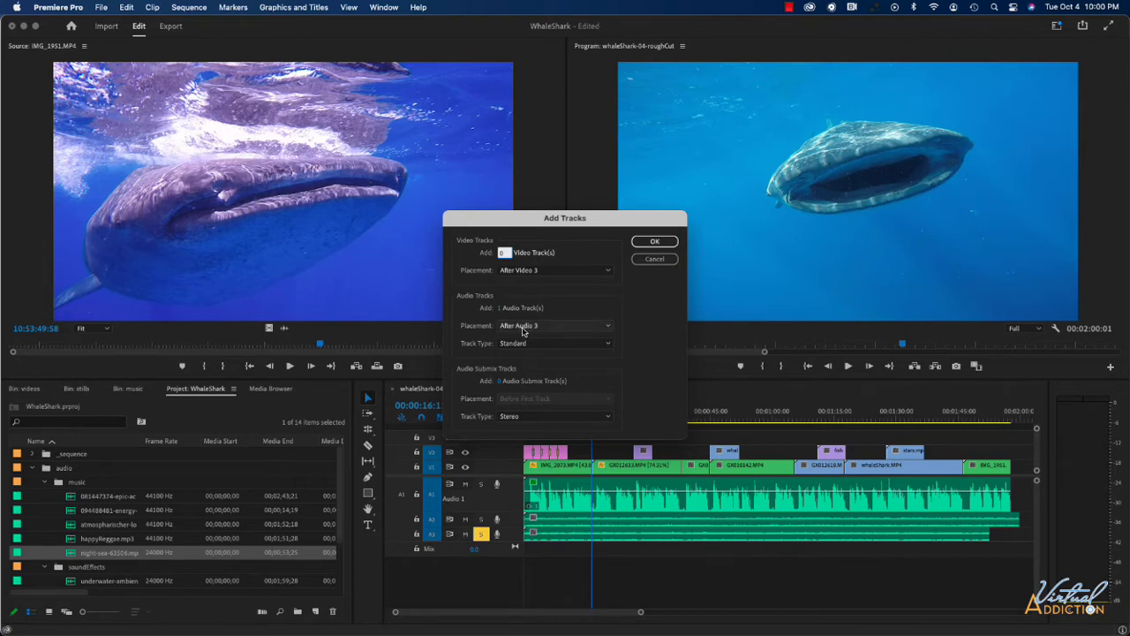
{"action": "left_click", "coordinate": [653, 242]}
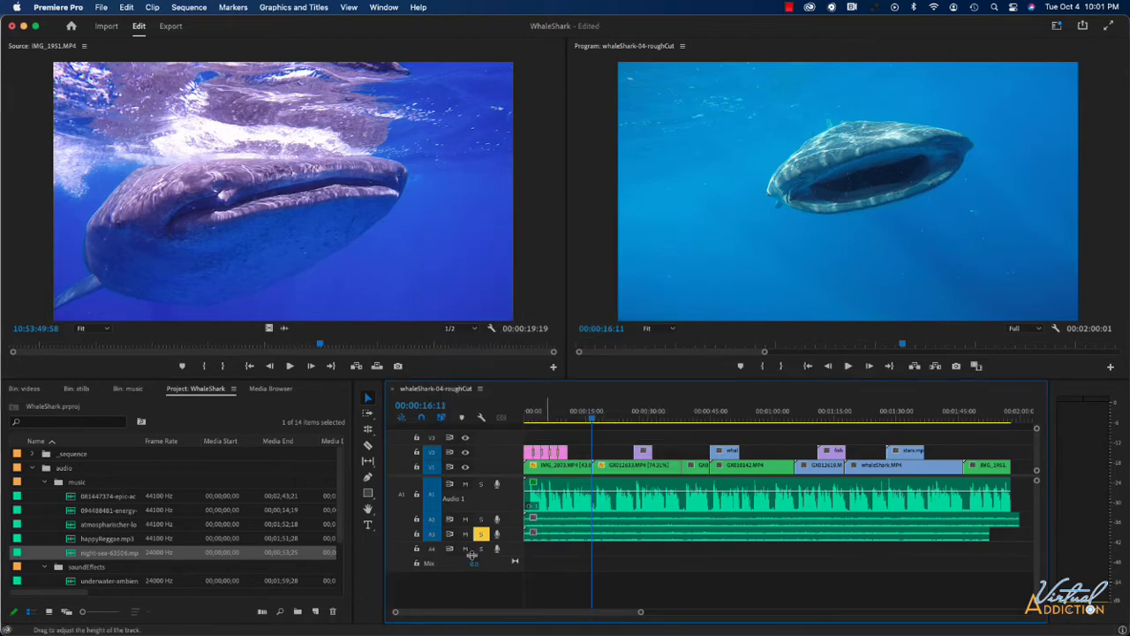
Step: Place the night-sea-63506.mp3 music at the start of track A4 and open the placed clip in the Source Monitor
{"action": "left_click_drag", "start_coordinate": [424, 565], "coordinate": [534, 554]}
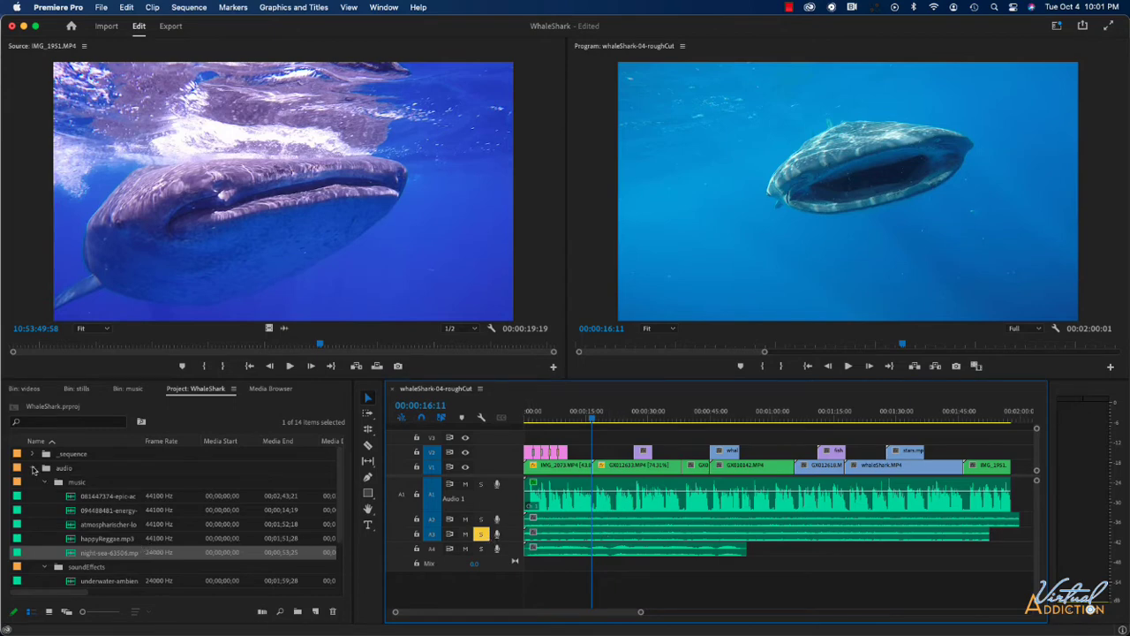
{"action": "left_click", "coordinate": [33, 469]}
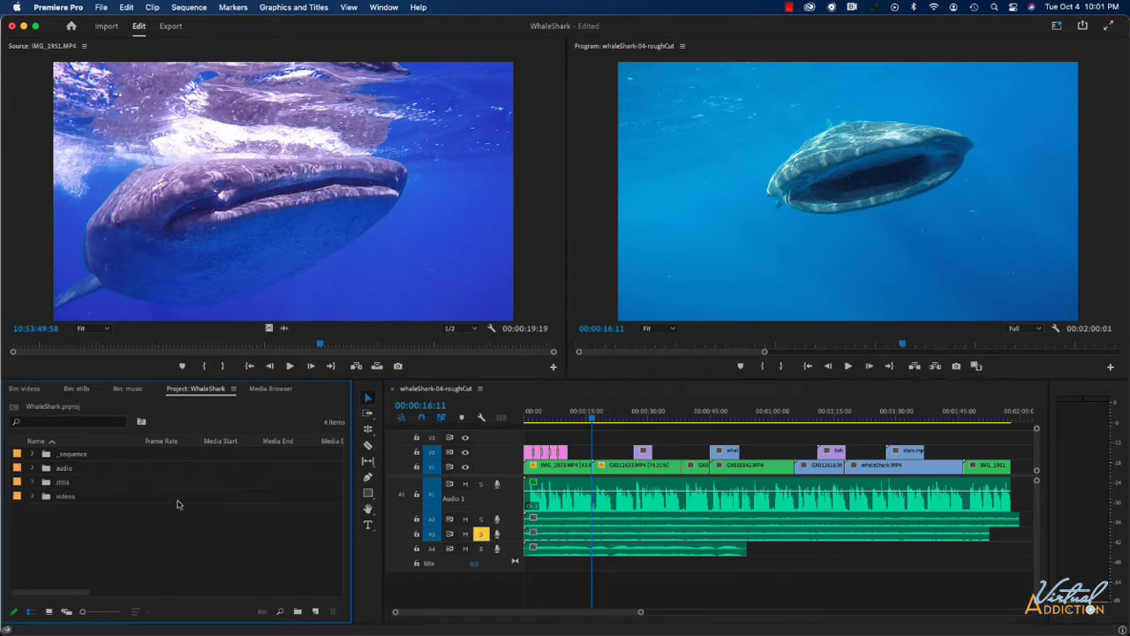
{"action": "double_click", "coordinate": [615, 554]}
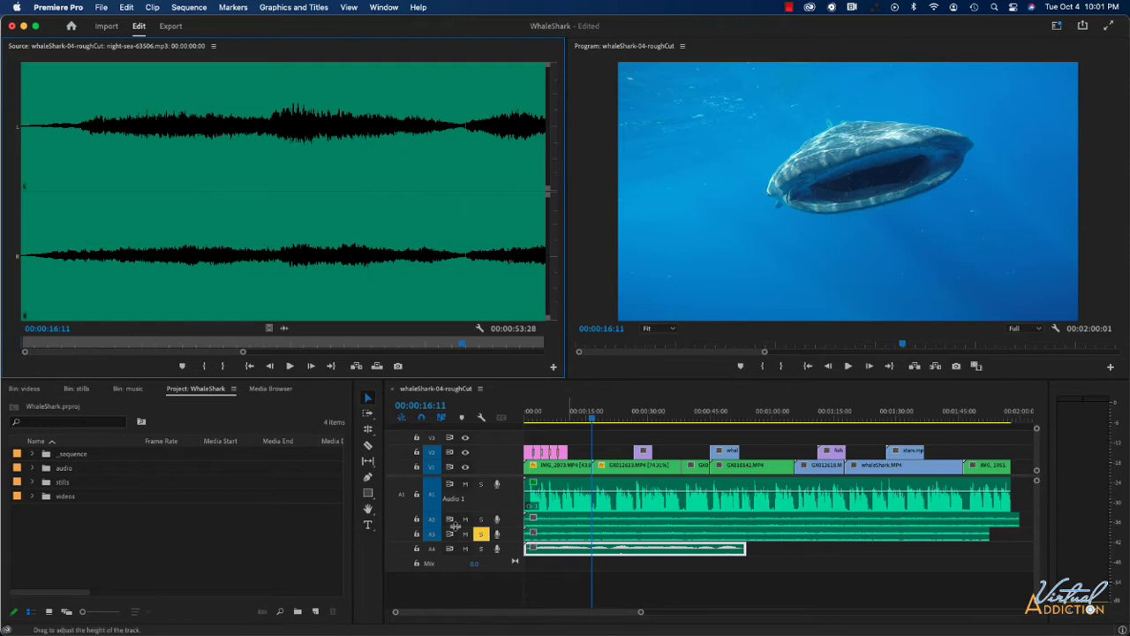
Step: Make audio tracks A2, A3 and A4 taller and enlarge the timeline area so all waveforms show clearly
{"action": "left_click_drag", "start_coordinate": [454, 533], "coordinate": [452, 540]}
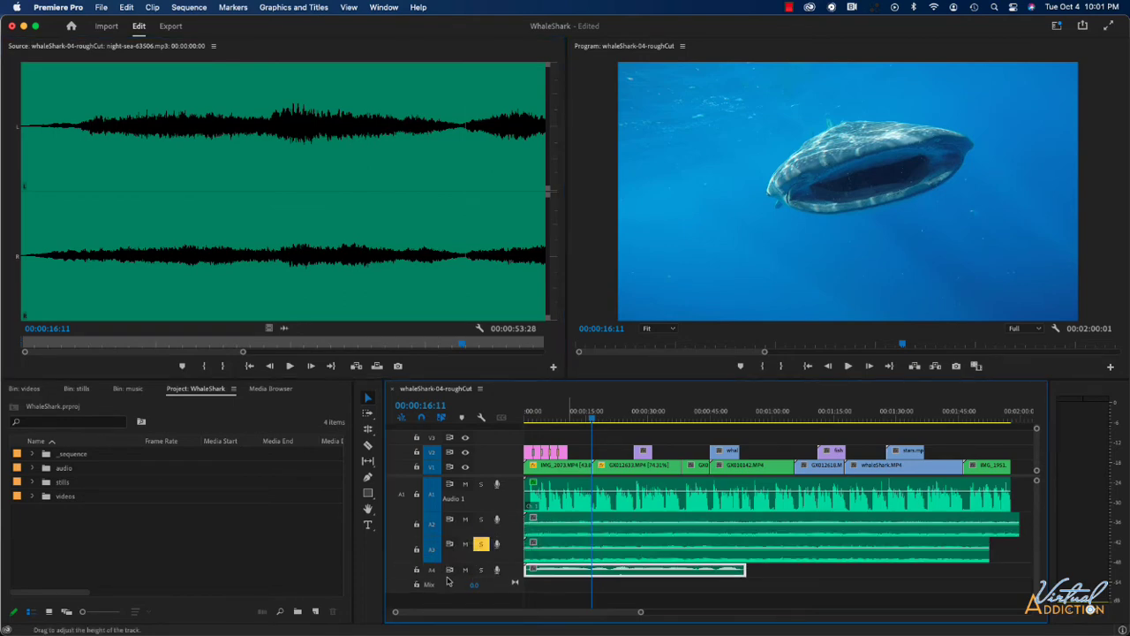
{"action": "left_click_drag", "start_coordinate": [449, 583], "coordinate": [448, 597]}
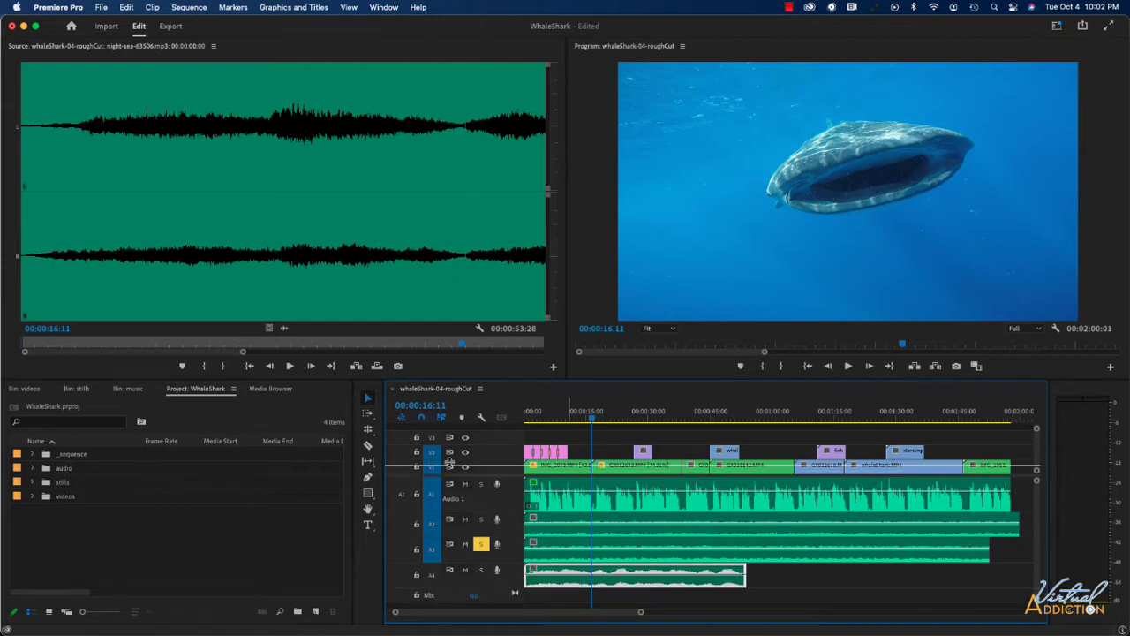
{"action": "scroll", "coordinate": [450, 464], "scroll_direction": "down", "scroll_amount": 1}
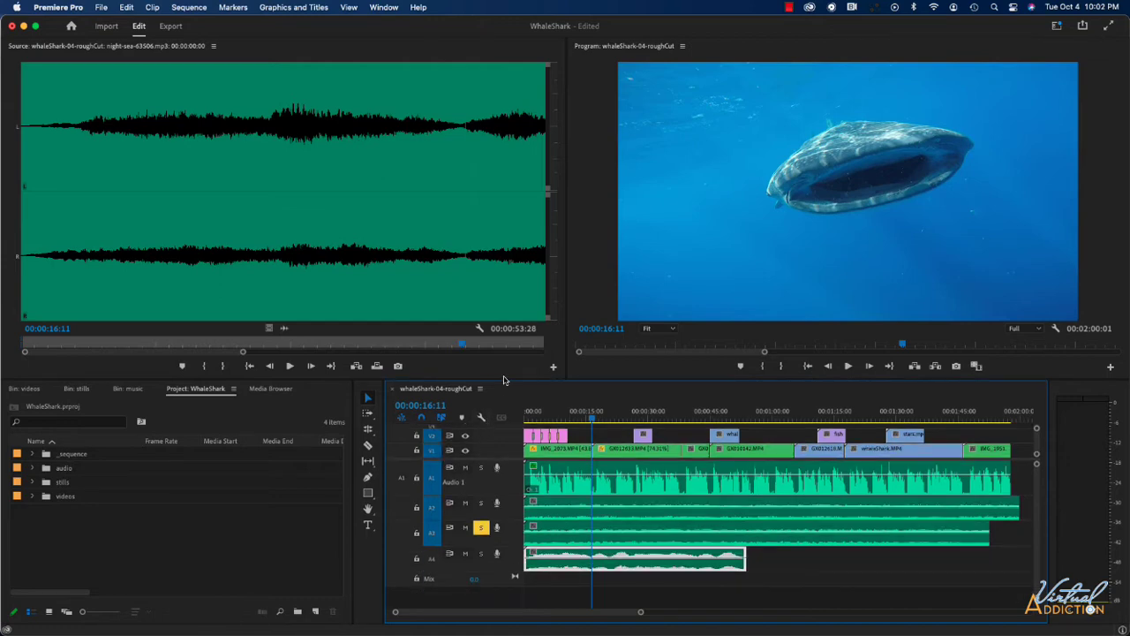
{"action": "left_click_drag", "start_coordinate": [506, 378], "coordinate": [504, 353]}
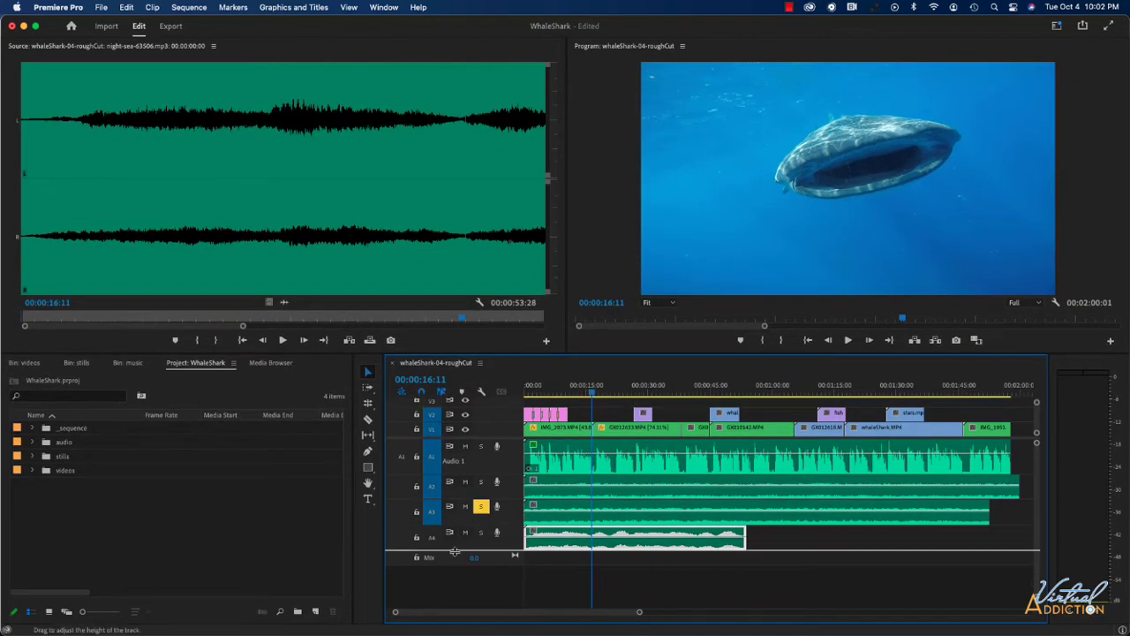
{"action": "mouse_move", "coordinate": [452, 560]}
{"action": "left_mouse_down"}
{"action": "mouse_move", "coordinate": [452, 571]}
{"action": "mouse_move", "coordinate": [452, 547]}
{"action": "left_mouse_up"}
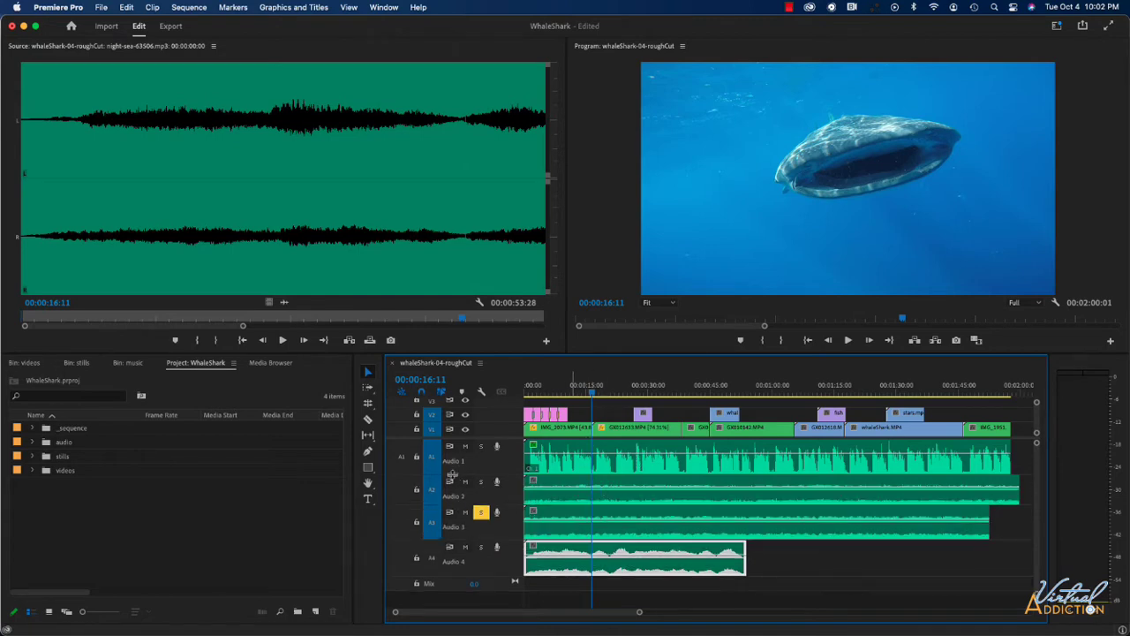
{"action": "left_click_drag", "start_coordinate": [453, 475], "coordinate": [453, 470]}
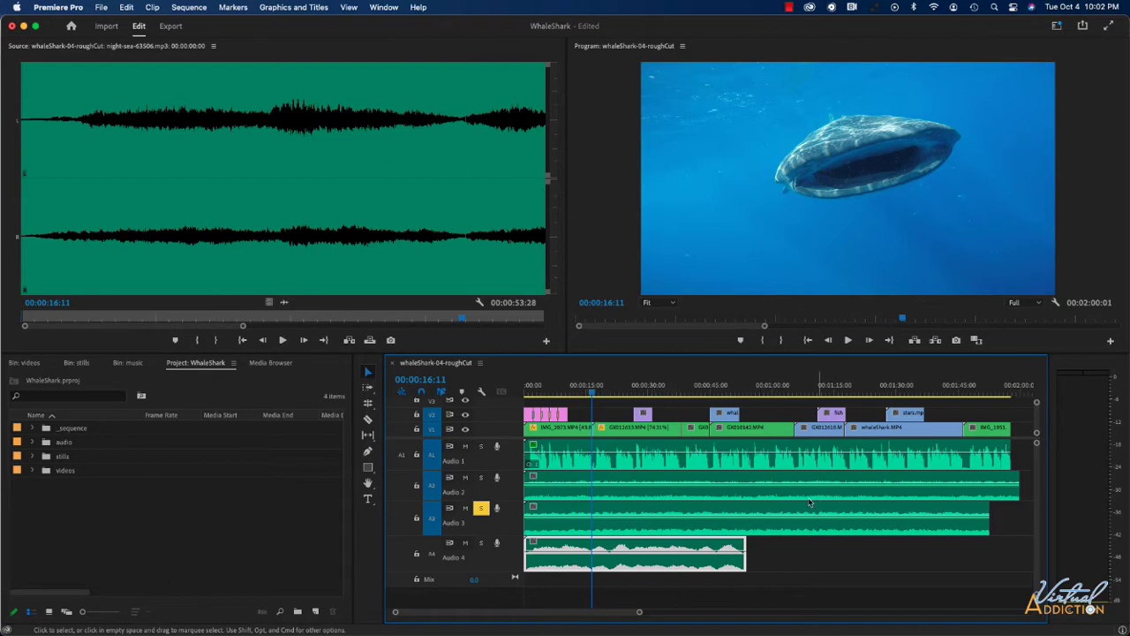
Step: Turn off solo on Audio 3 and play the sequence from the start with all audio tracks mixed together
{"action": "key", "text": "super+s"}
{"action": "key", "text": "Home"}
{"action": "key", "text": "space"}
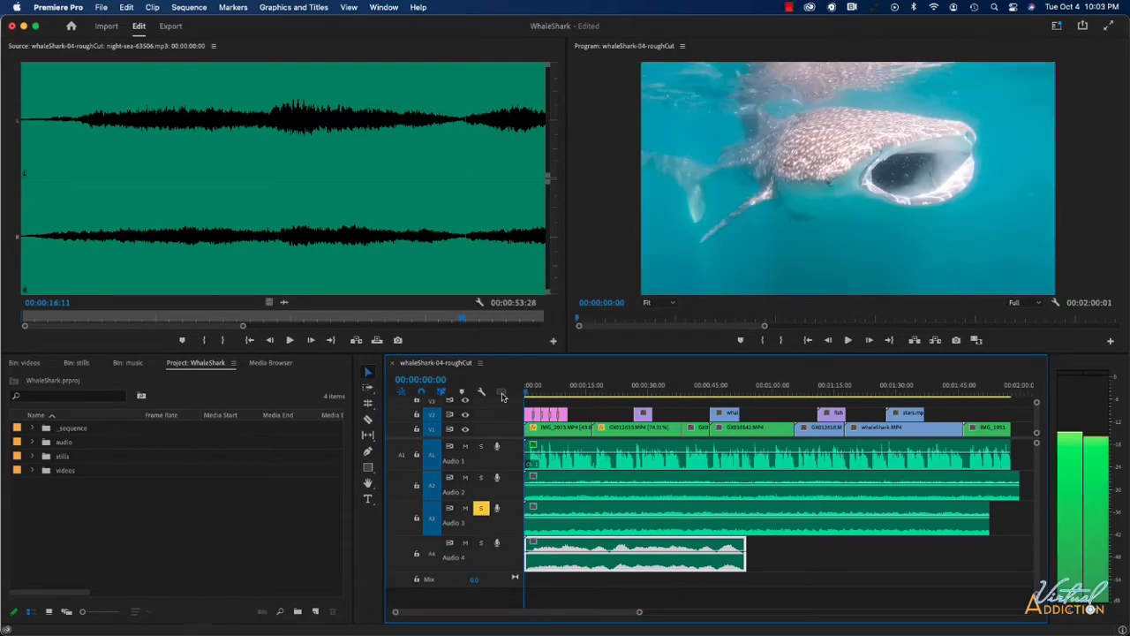
{"action": "left_click", "coordinate": [481, 508]}
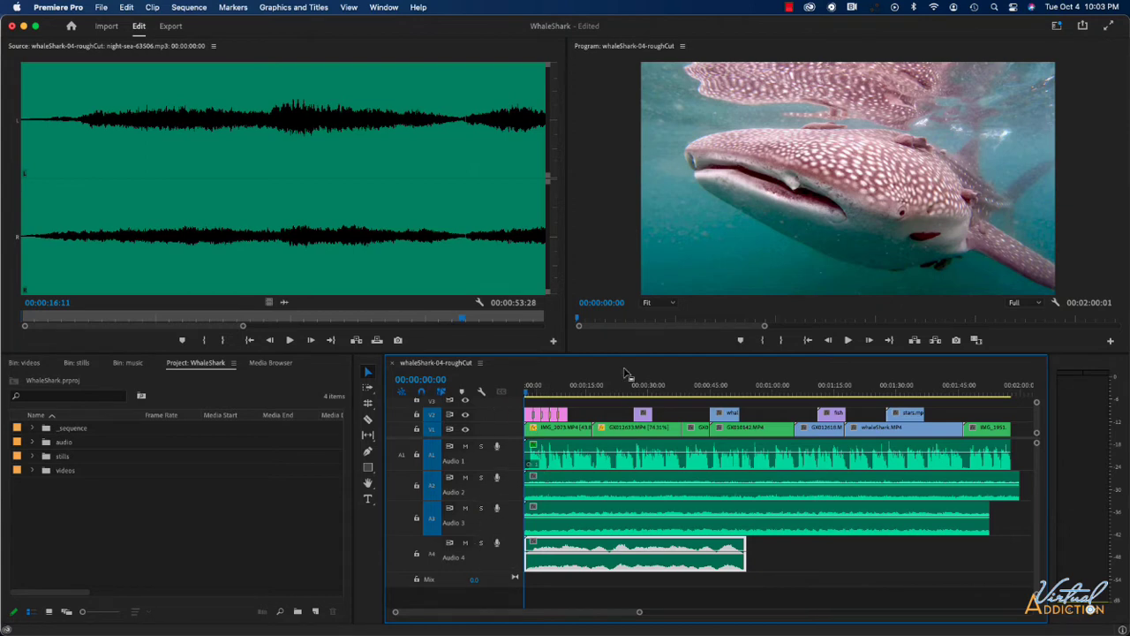
{"action": "key", "text": "space"}
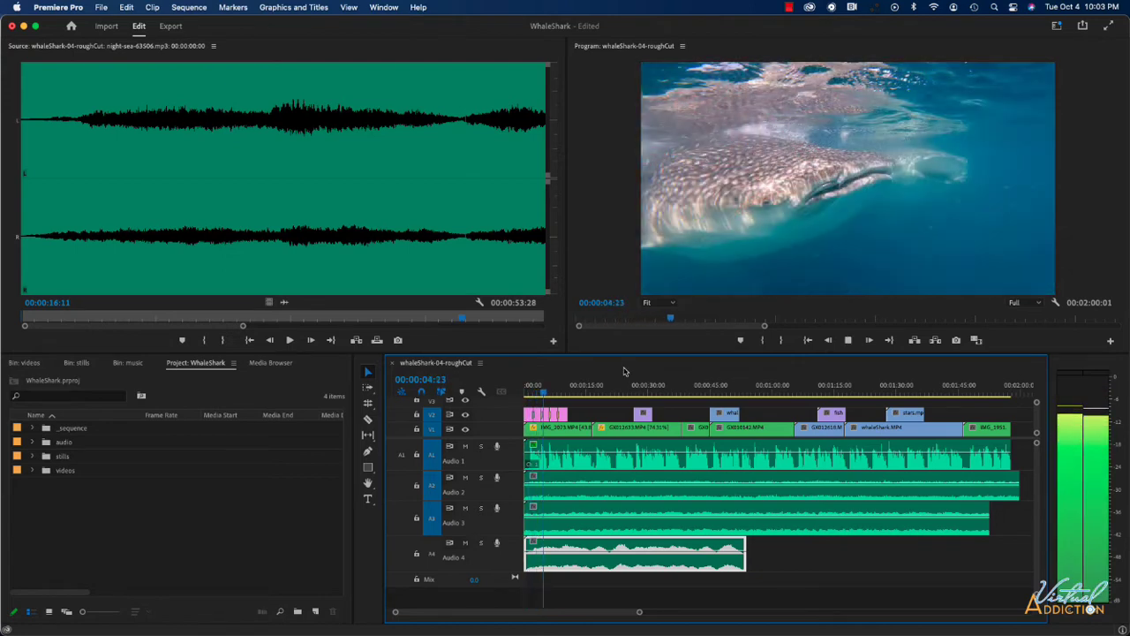
{"action": "key", "text": "space"}
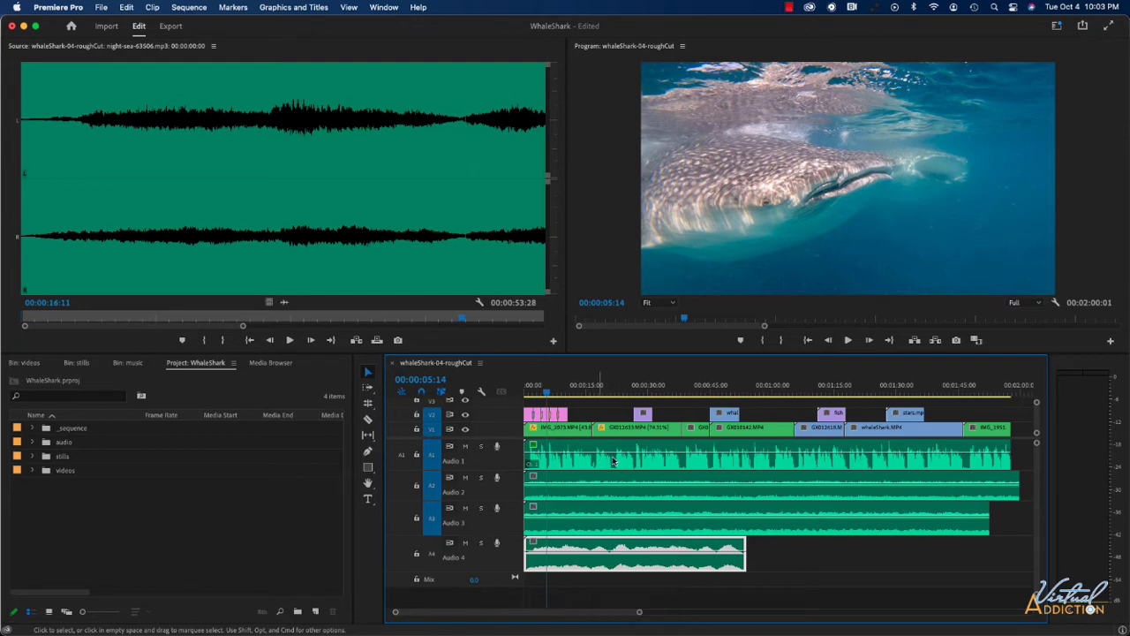
Step: Shift the music clip on Audio 3 later so its end aligns with the end of the last video clip
{"action": "left_click", "coordinate": [630, 527]}
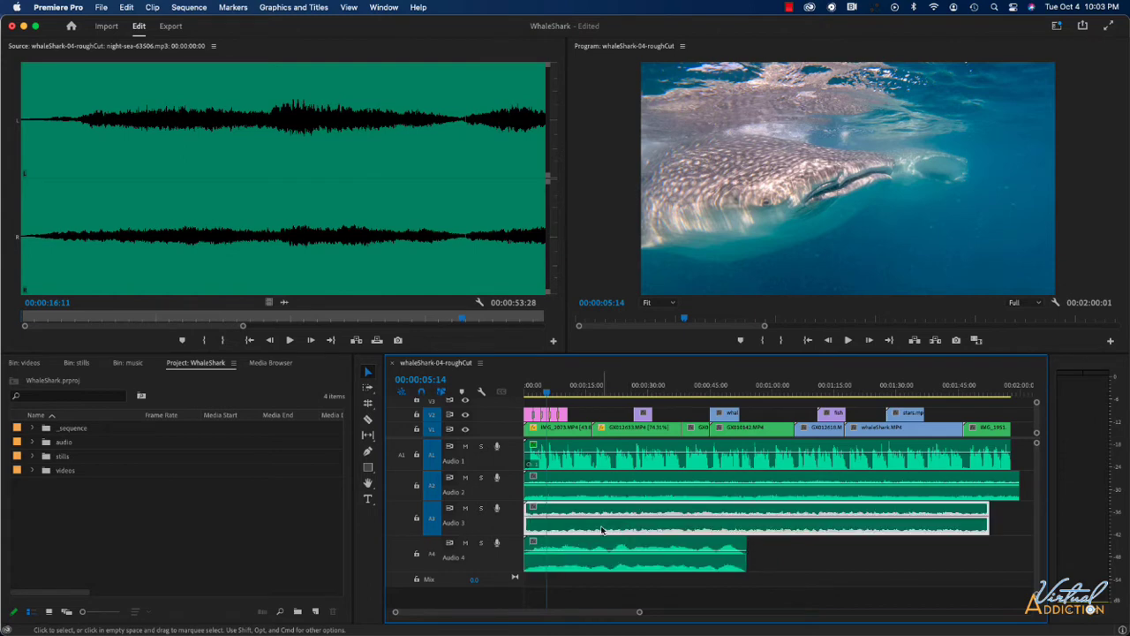
{"action": "left_click_drag", "start_coordinate": [605, 530], "coordinate": [629, 535]}
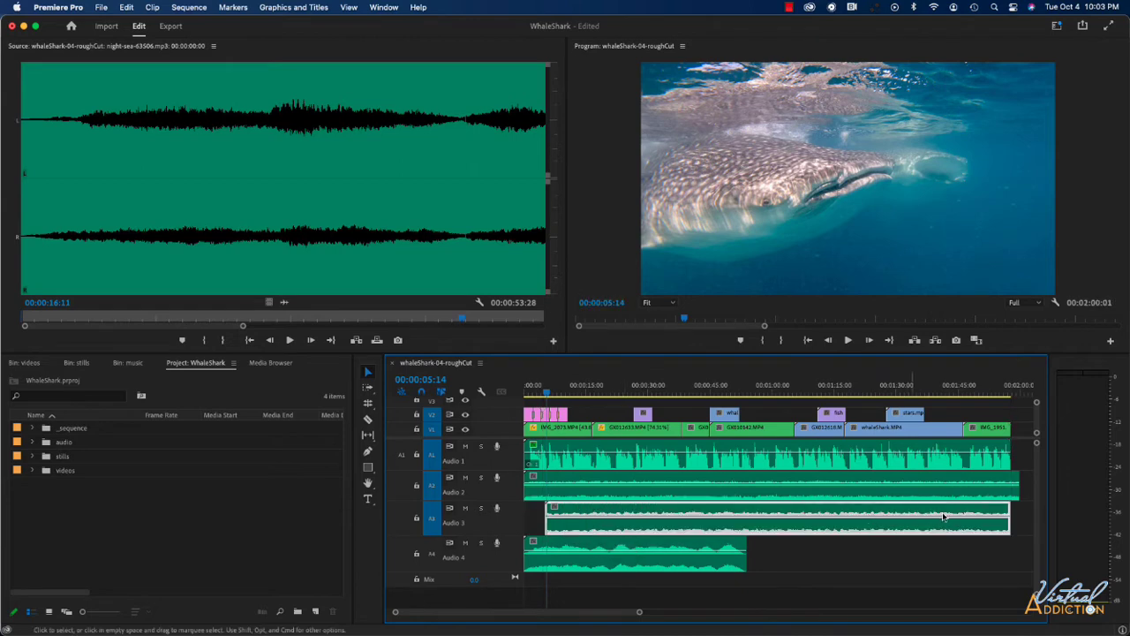
{"action": "left_click_drag", "start_coordinate": [976, 528], "coordinate": [965, 528]}
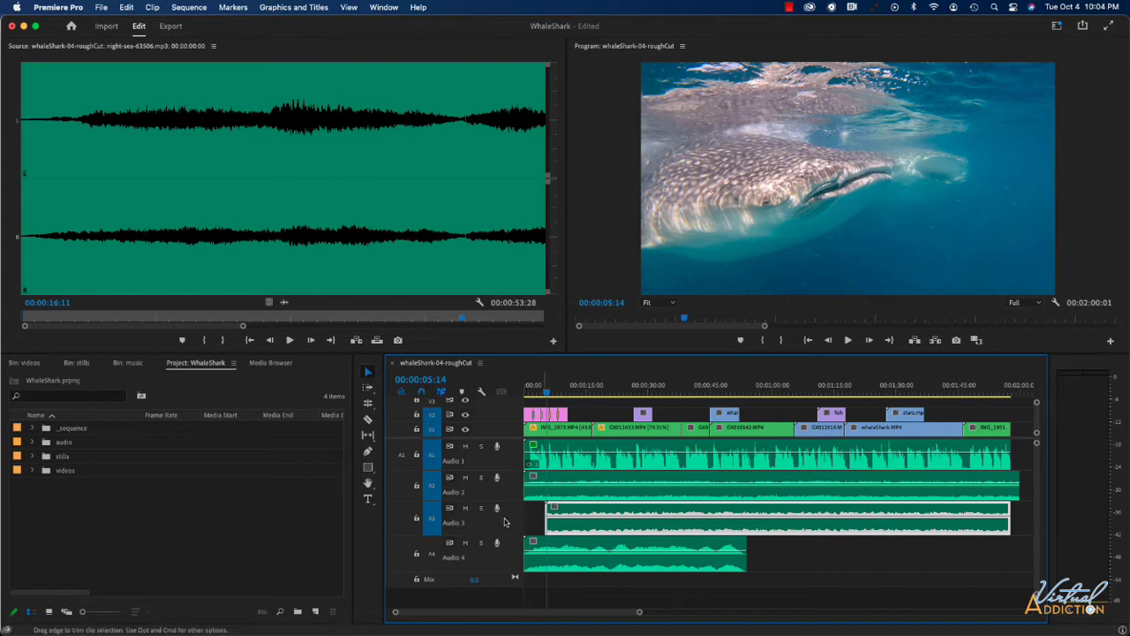
Step: Mute Audio 3 and Audio 4 and play the sequence from the start to hear only the narration and underwater ambience
{"action": "left_click", "coordinate": [465, 510]}
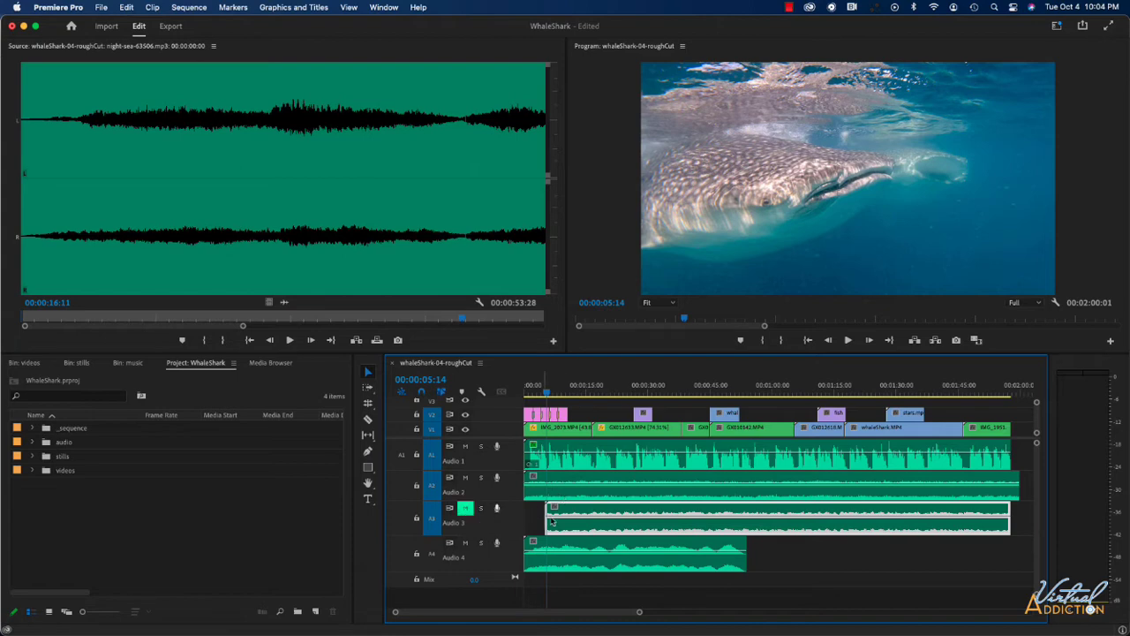
{"action": "left_click", "coordinate": [466, 543]}
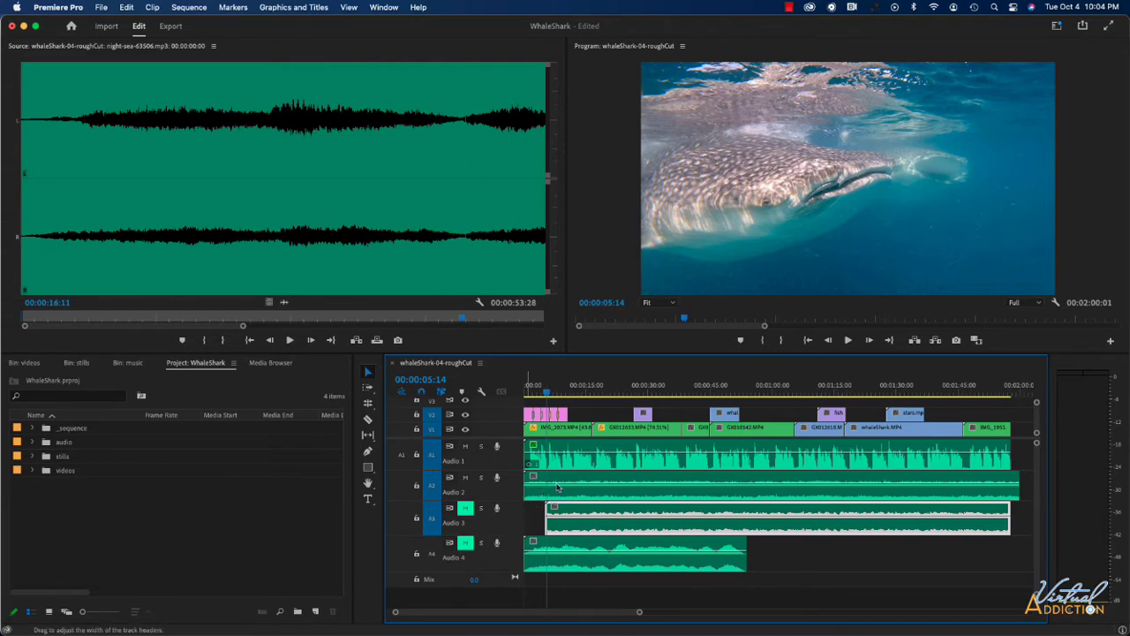
{"action": "key", "text": "Home"}
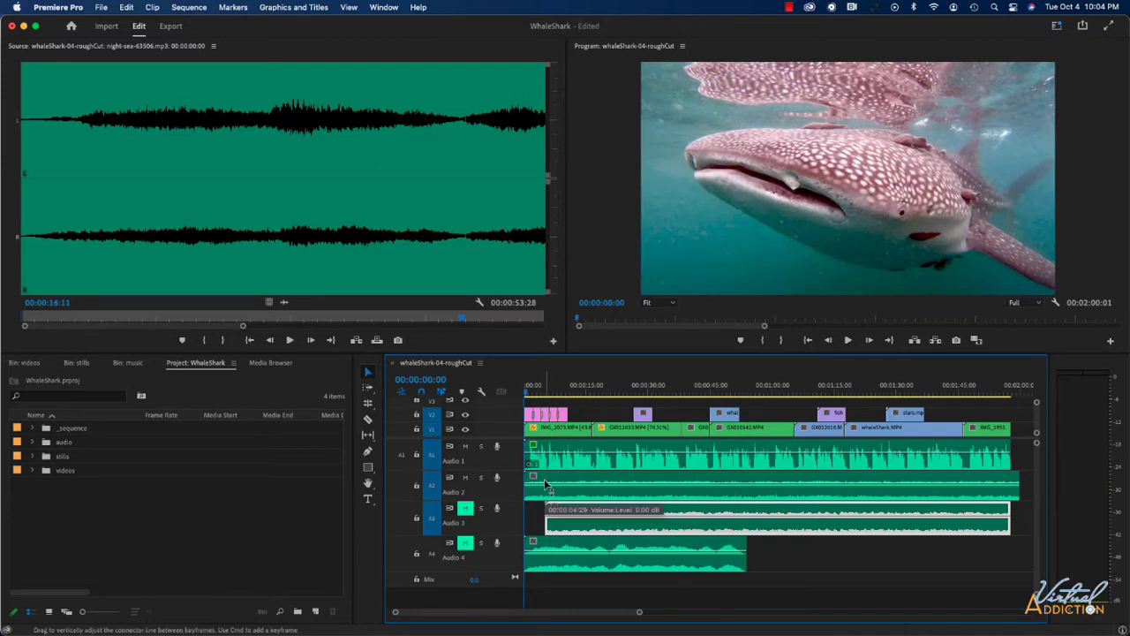
{"action": "key", "text": "space"}
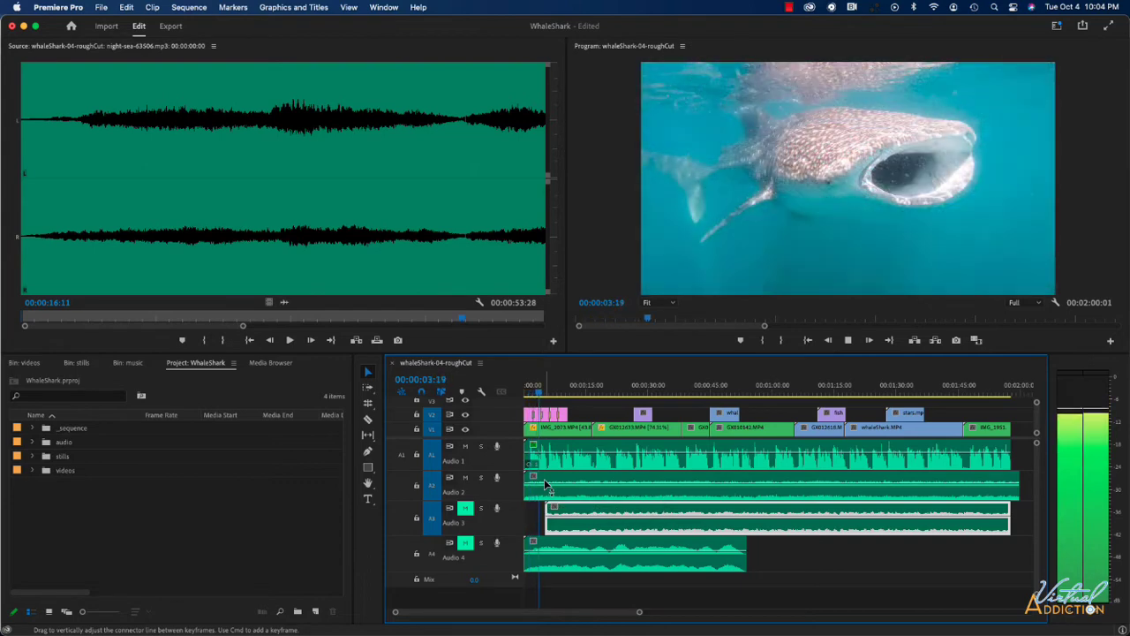
Step: Stop playback, then collapse the Audio 2 track's height and expand it again so its clip's volume line is accessible
{"action": "key", "text": "space"}
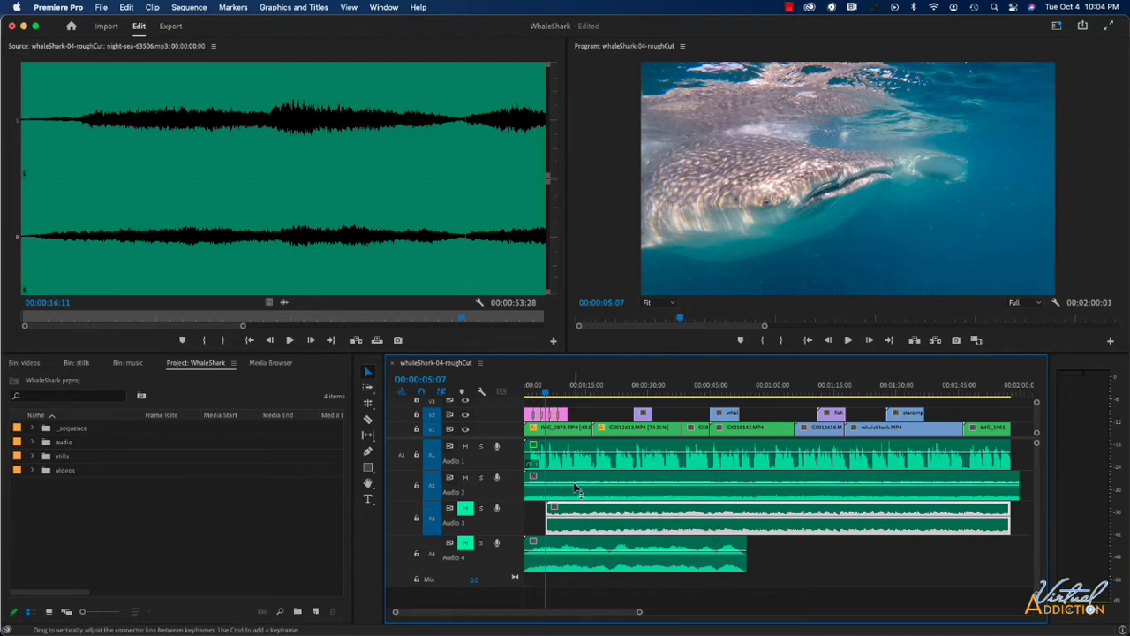
{"action": "left_click", "coordinate": [574, 487]}
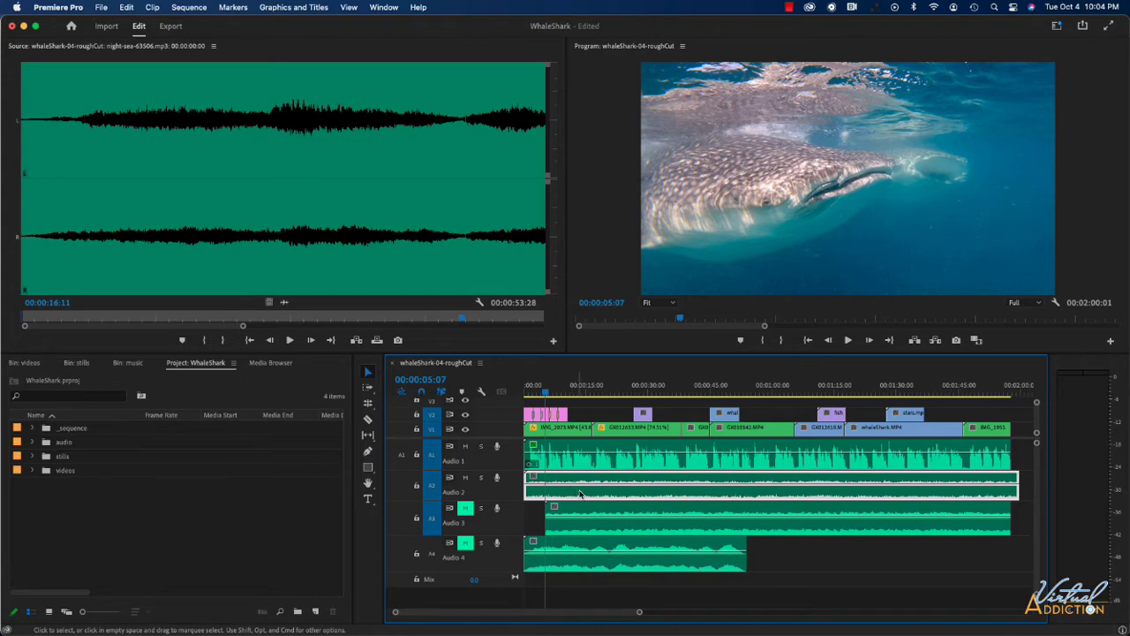
{"action": "left_click", "coordinate": [770, 547]}
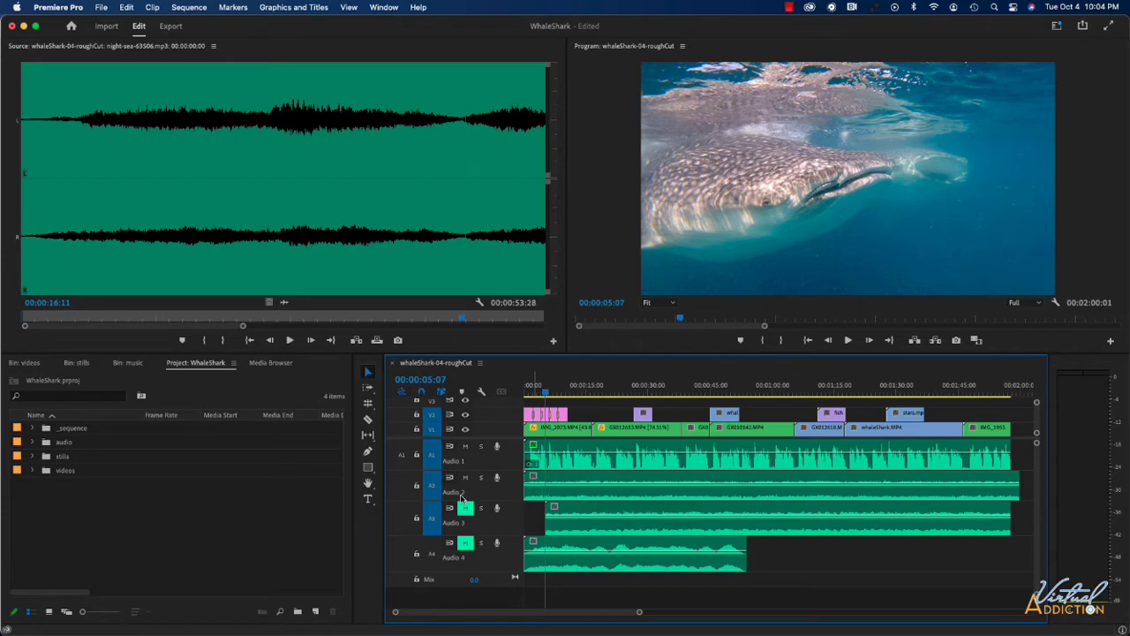
{"action": "left_click_drag", "start_coordinate": [450, 499], "coordinate": [449, 479]}
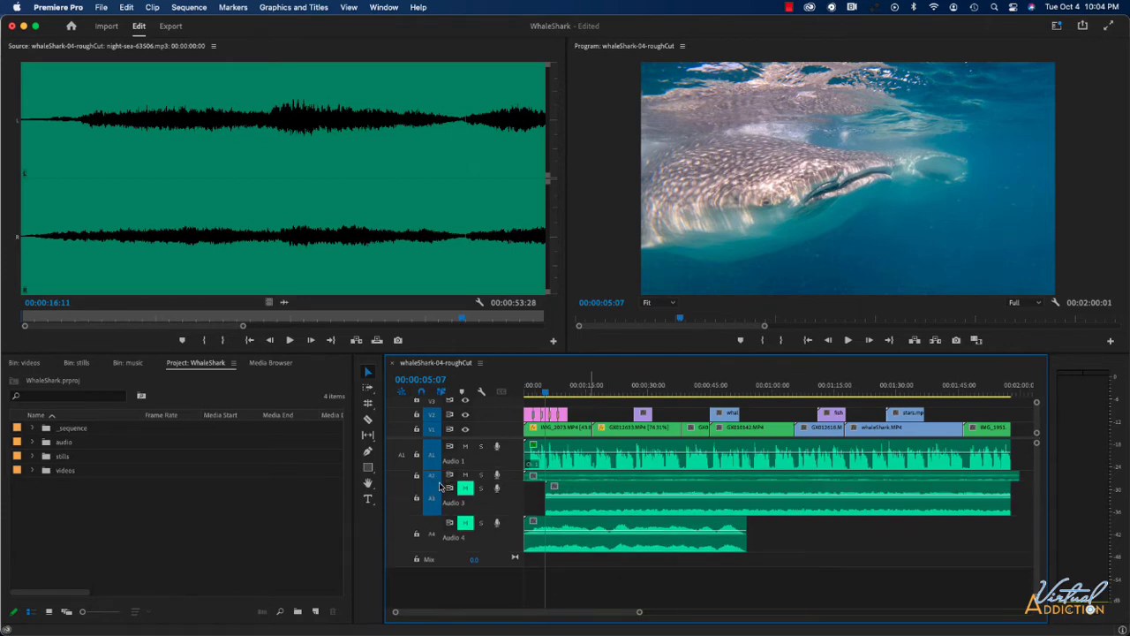
{"action": "left_click_drag", "start_coordinate": [435, 498], "coordinate": [434, 515]}
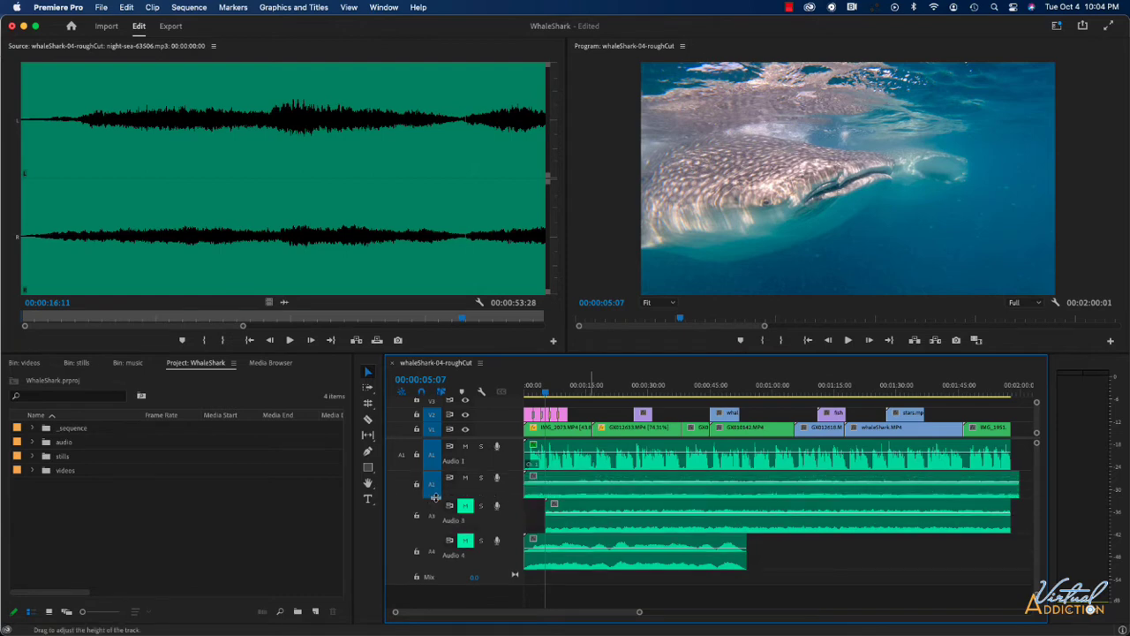
Step: Lower the Audio 2 ambience clip's volume line to below -10 dB and play the sequence from the start against the narration
{"action": "left_click", "coordinate": [568, 487]}
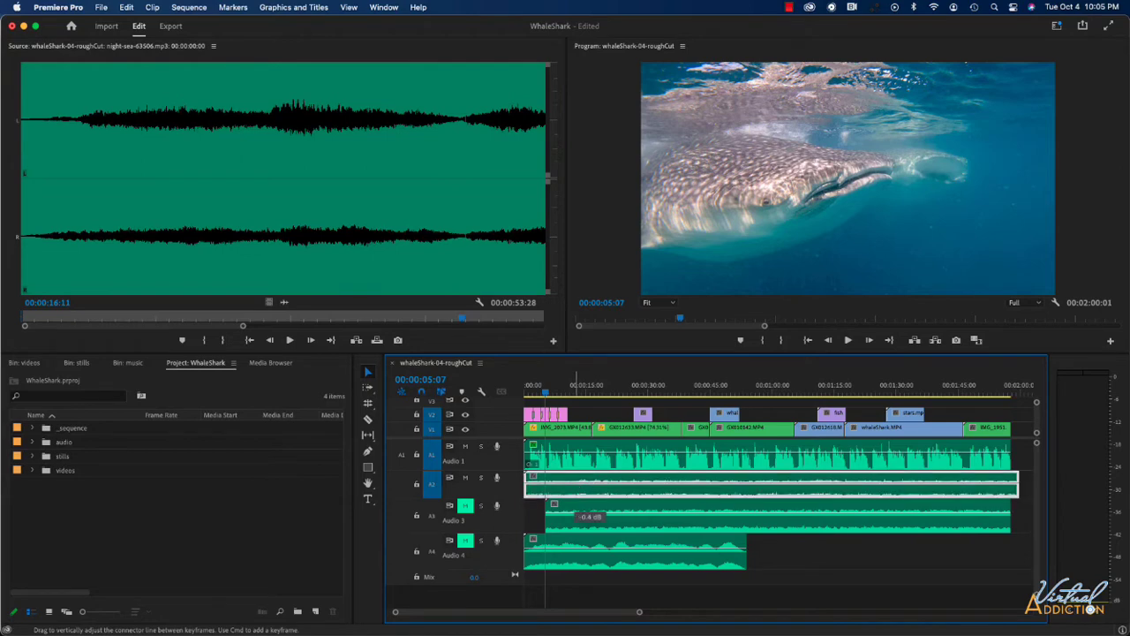
{"action": "mouse_move", "coordinate": [576, 487]}
{"action": "left_mouse_down"}
{"action": "mouse_move", "coordinate": [576, 476]}
{"action": "mouse_move", "coordinate": [576, 491]}
{"action": "left_mouse_up"}
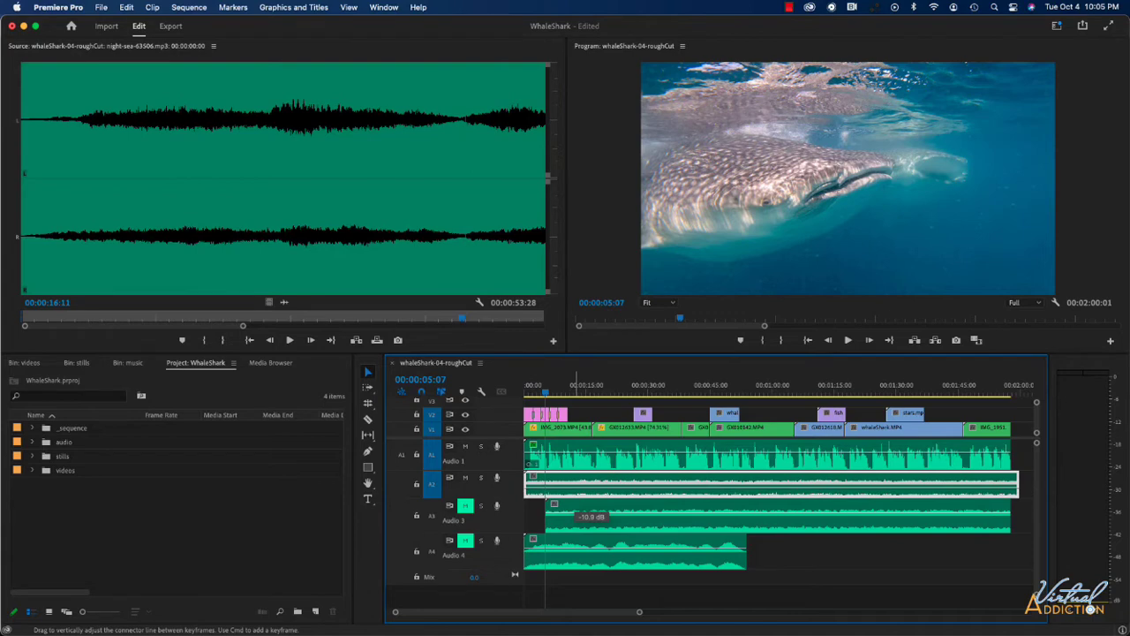
{"action": "left_click_drag", "start_coordinate": [576, 491], "coordinate": [576, 492]}
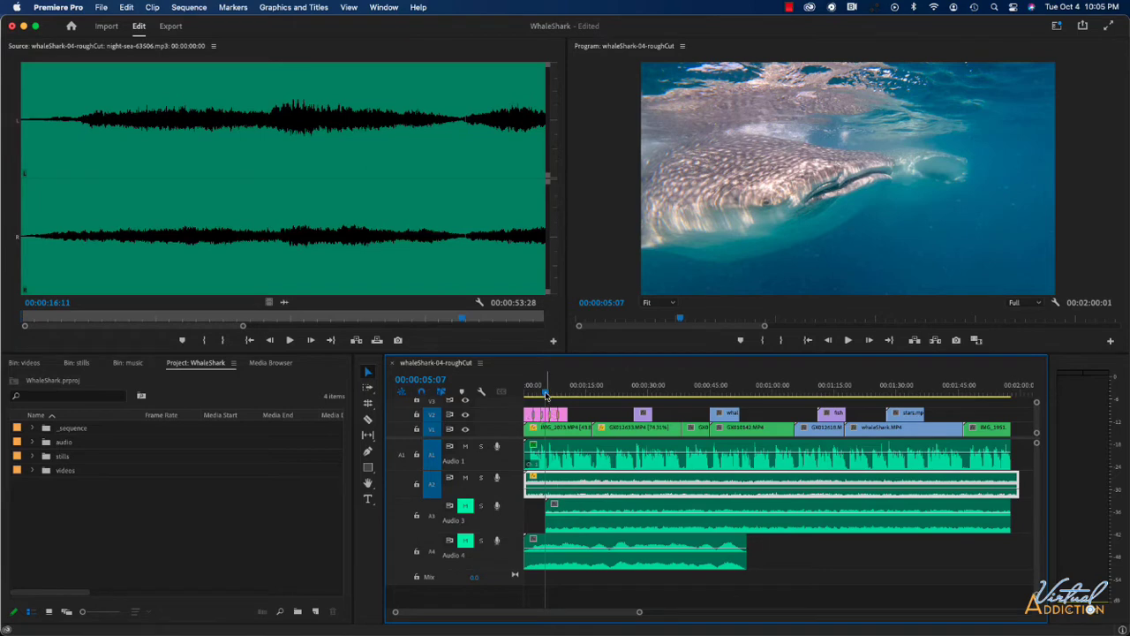
{"action": "left_click_drag", "start_coordinate": [546, 394], "coordinate": [522, 398]}
{"action": "key", "text": "space"}
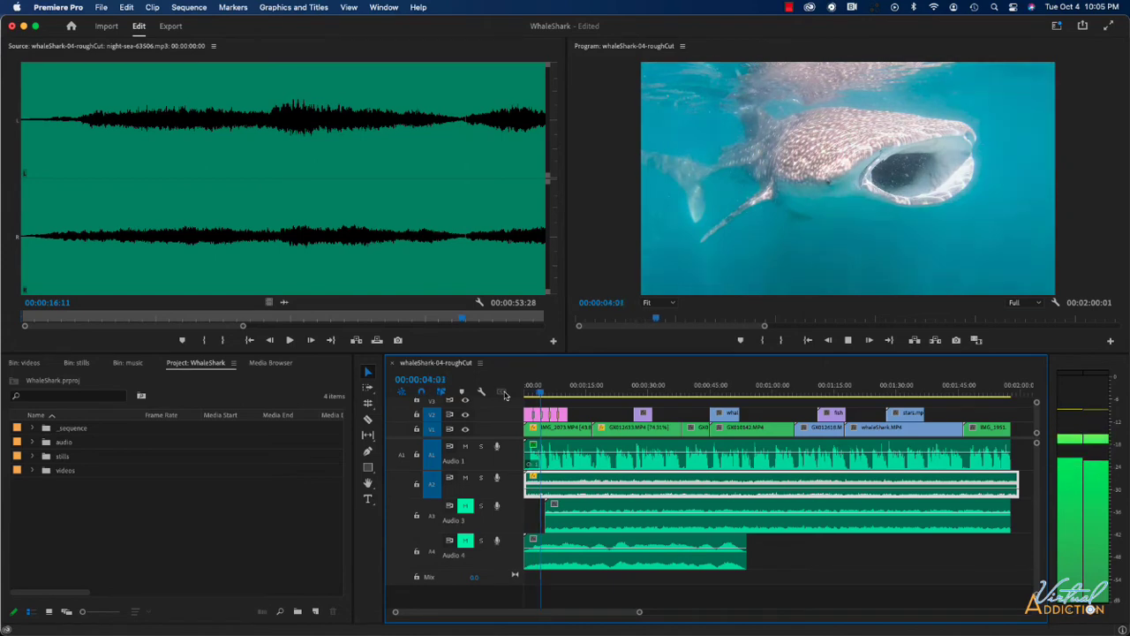
{"action": "key", "text": "space"}
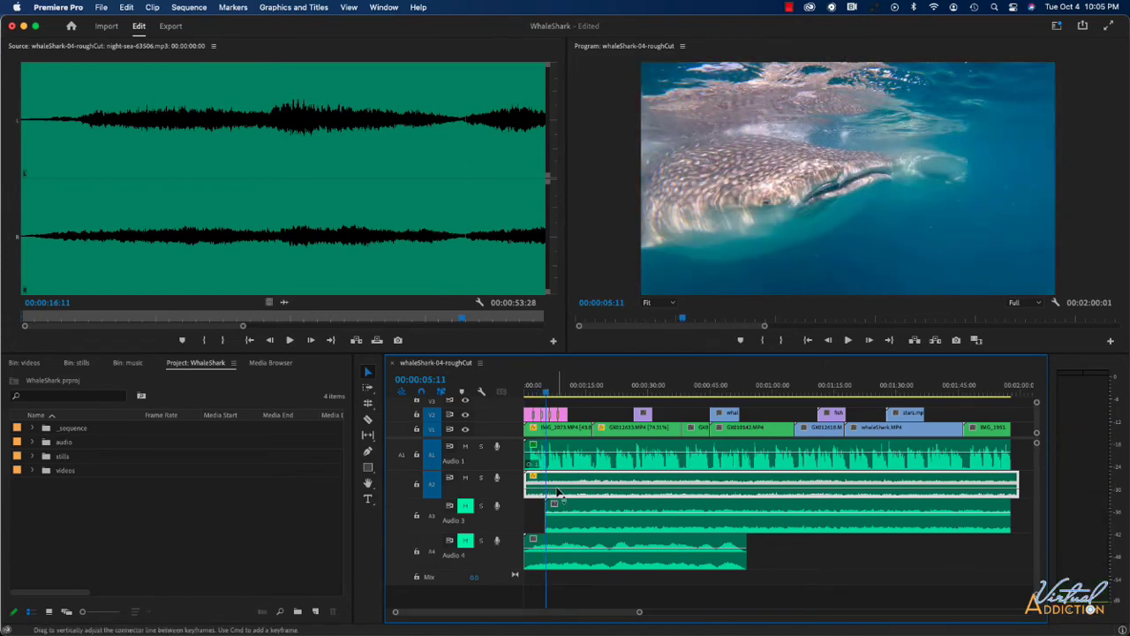
Step: Lower the Audio 2 clip's volume line further to about -25.6 dB
{"action": "mouse_move", "coordinate": [557, 492]}
{"action": "left_click_drag", "start_coordinate": [558, 492], "coordinate": [558, 490]}
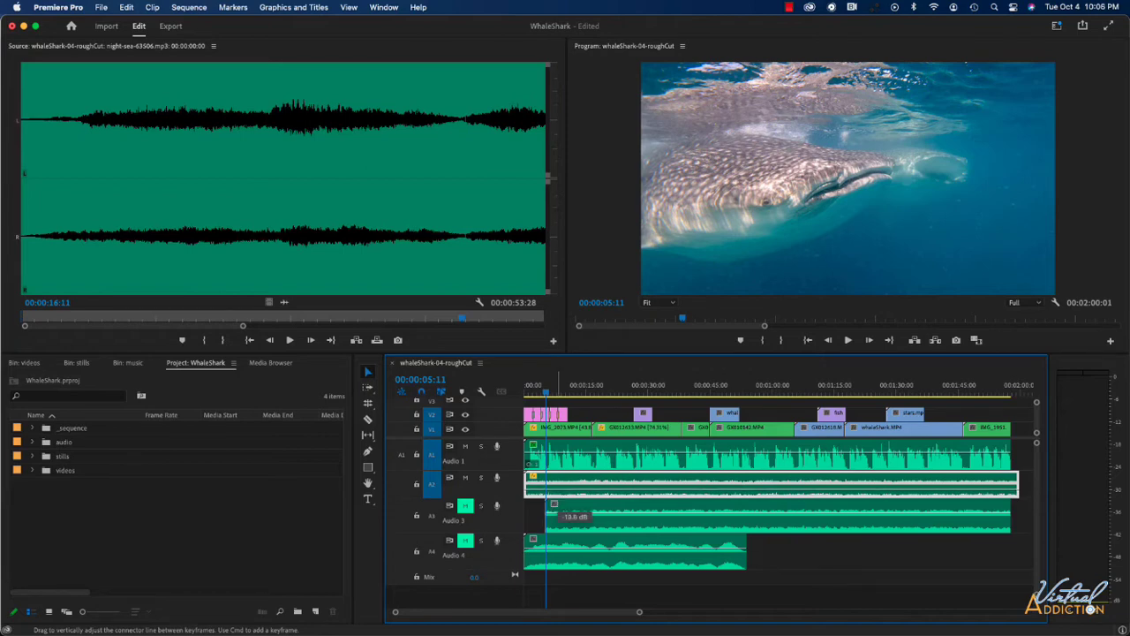
{"action": "left_click_drag", "start_coordinate": [558, 490], "coordinate": [562, 492]}
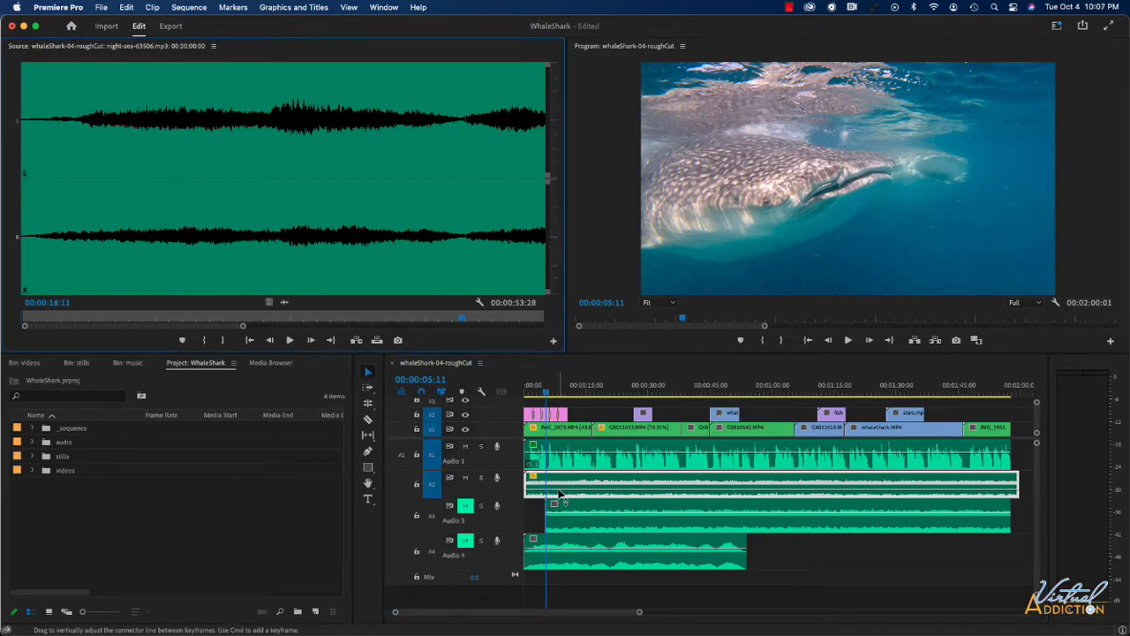
{"action": "mouse_move", "coordinate": [559, 493]}
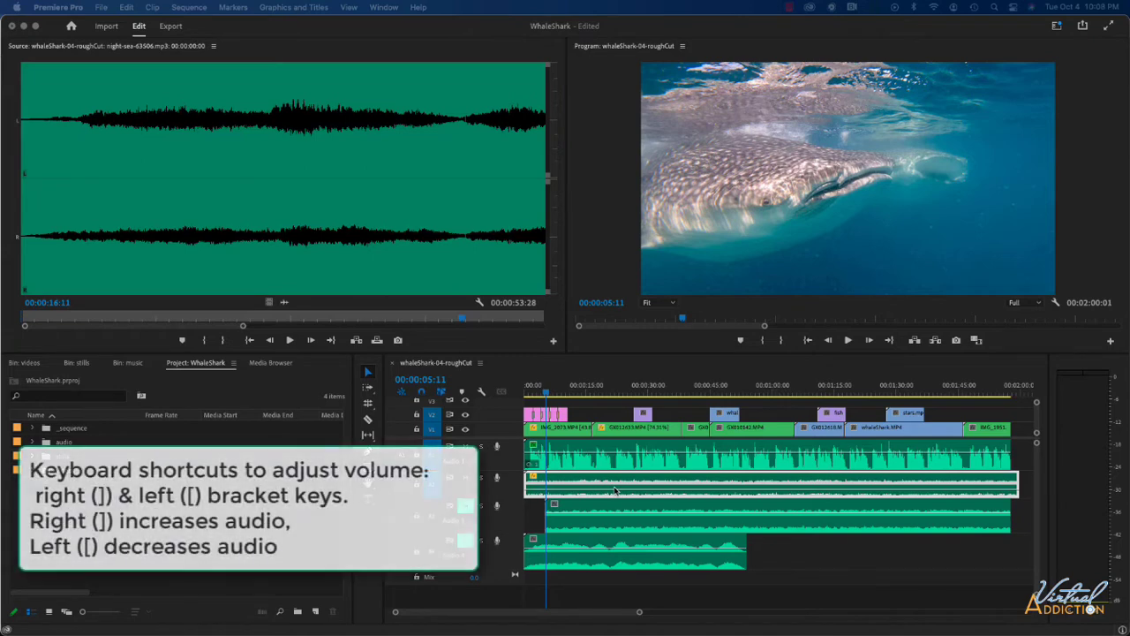
Step: Select the Audio 2 clip and raise its volume in small increments to about -20.8 dB
{"action": "left_click", "coordinate": [584, 495]}
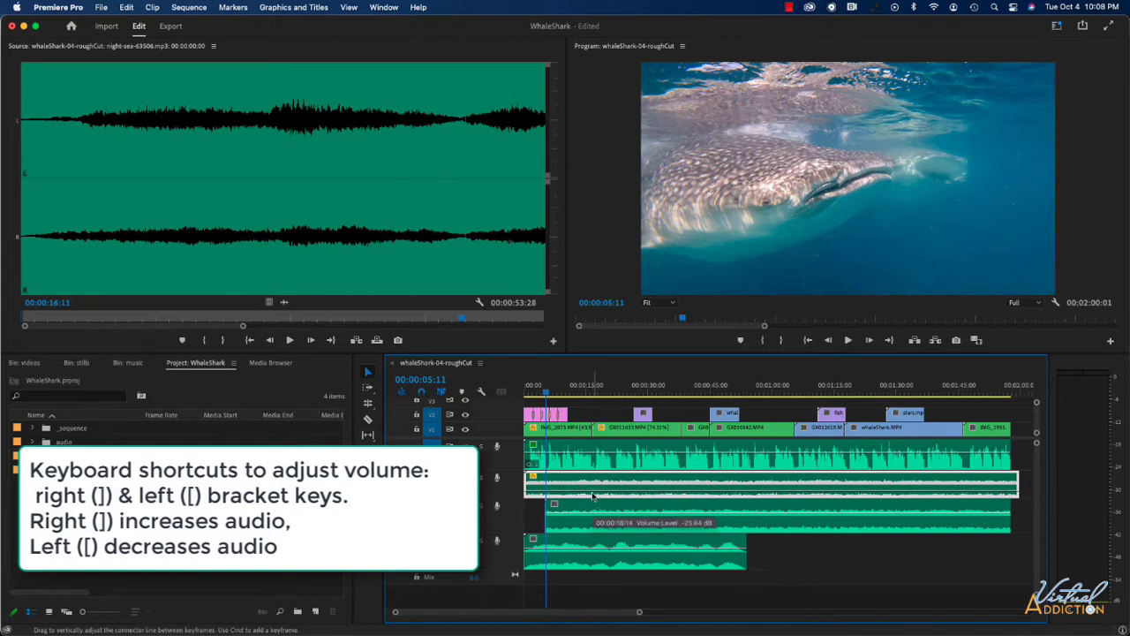
{"action": "key", "text": "bracketright"}
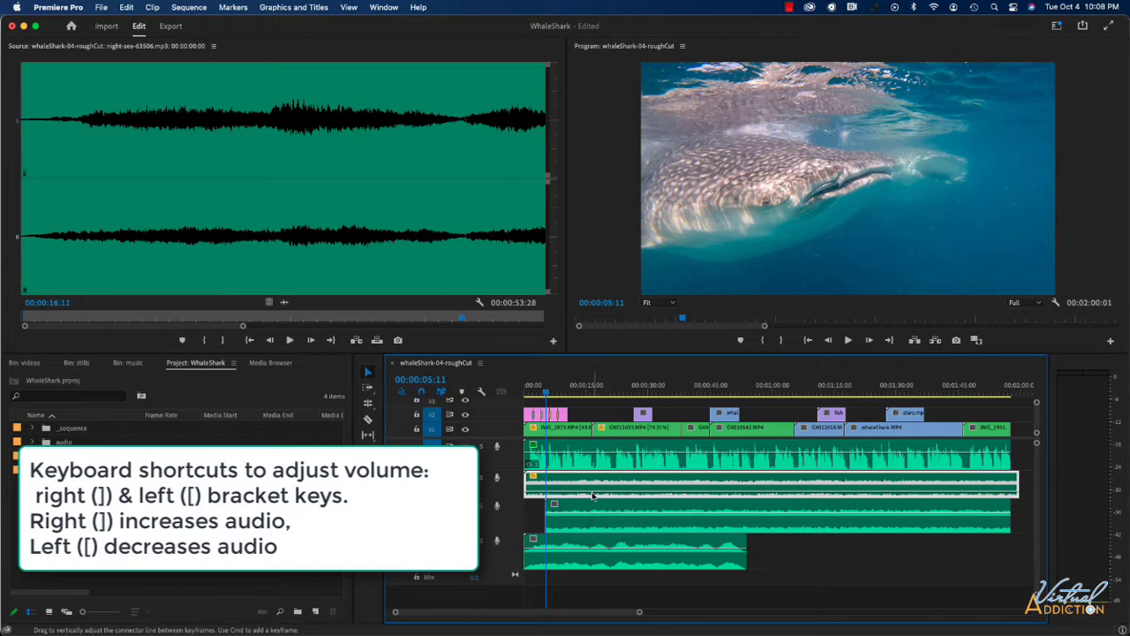
{"action": "key", "text": "bracketright"}
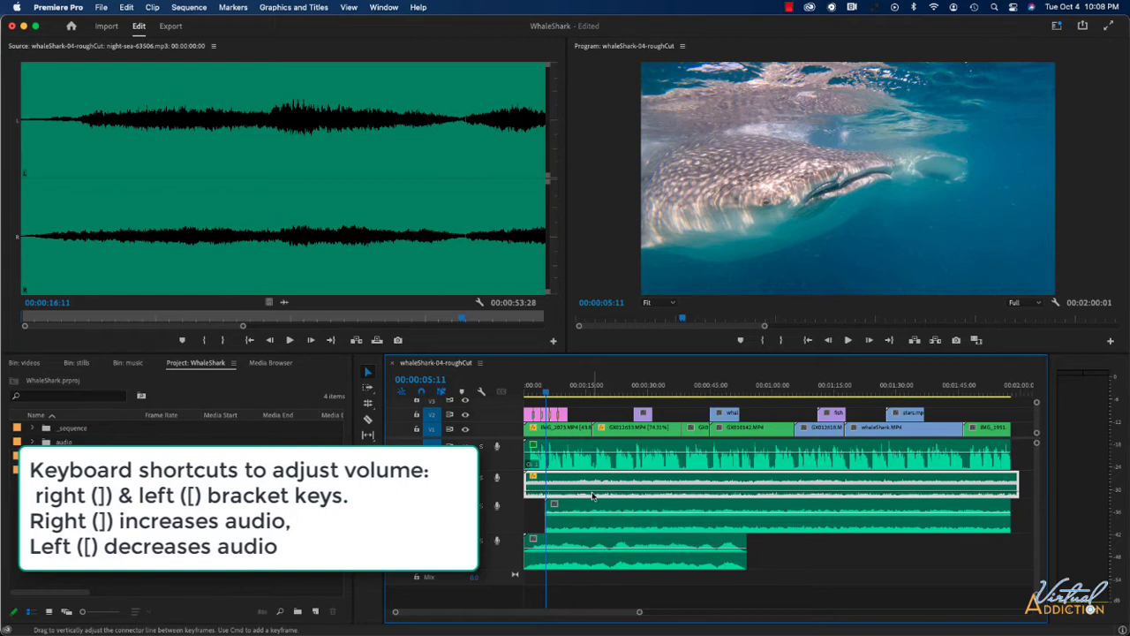
{"action": "key", "text": "bracketright"}
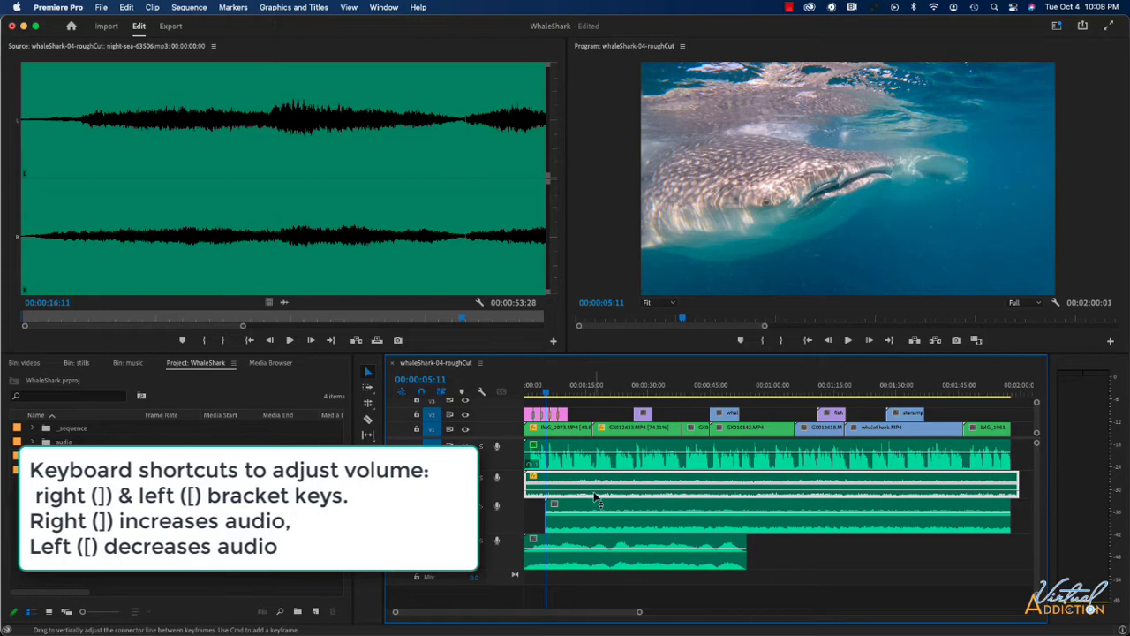
Step: Adjust the selected Audio 2 clip's volume in 3 dB increments to about -26.6 dB
{"action": "mouse_move", "coordinate": [597, 499]}
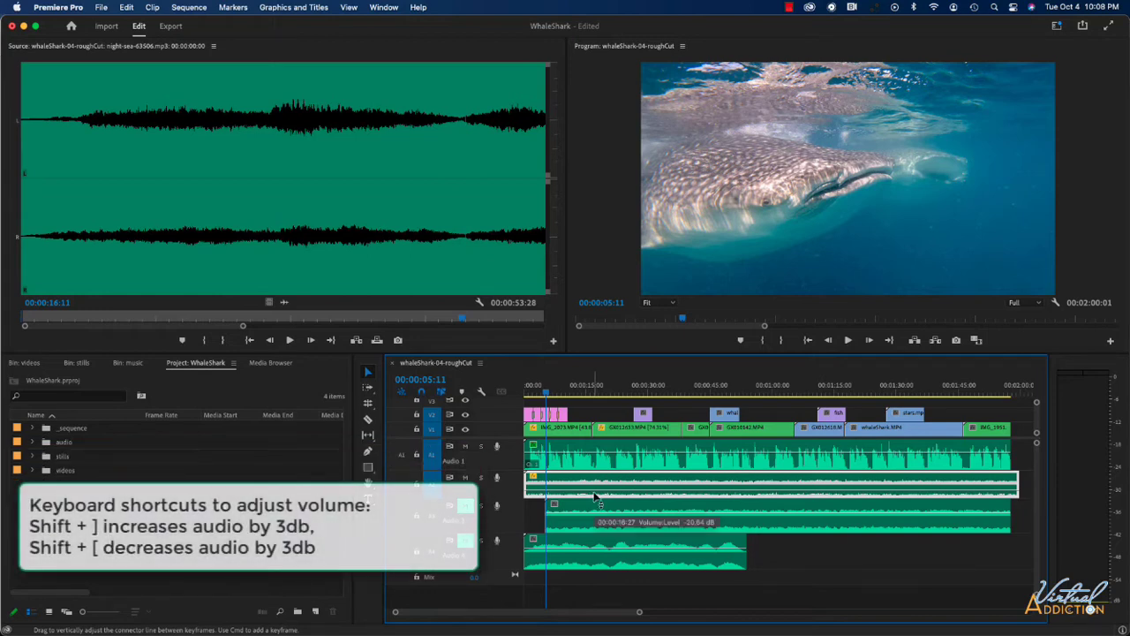
{"action": "key", "text": "shift+bracketright"}
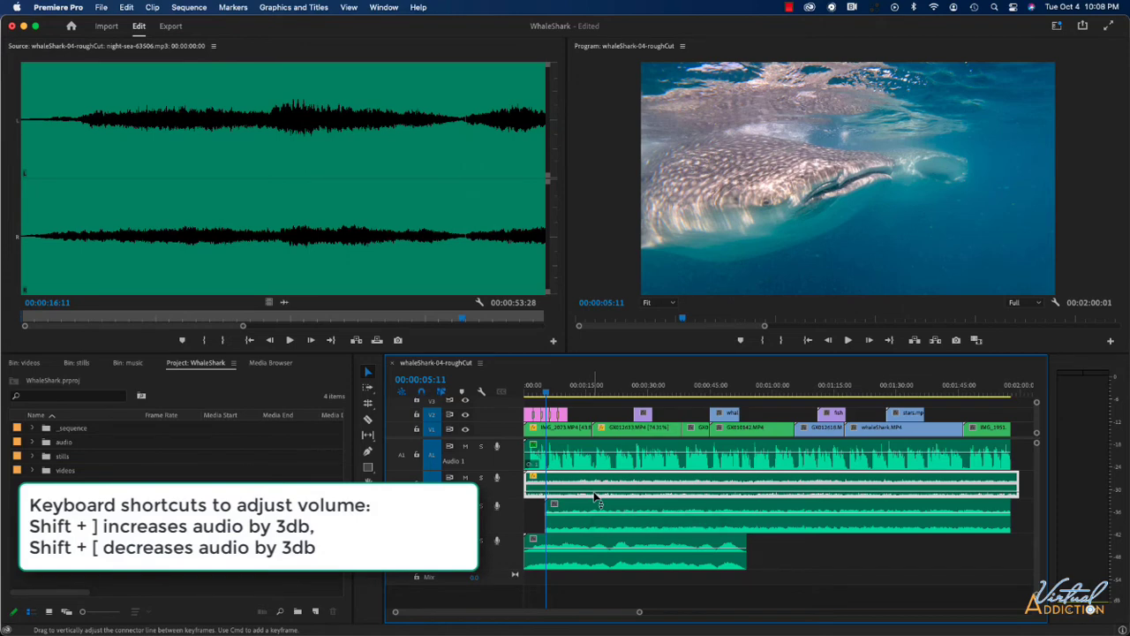
{"action": "key", "text": "shift+bracketright"}
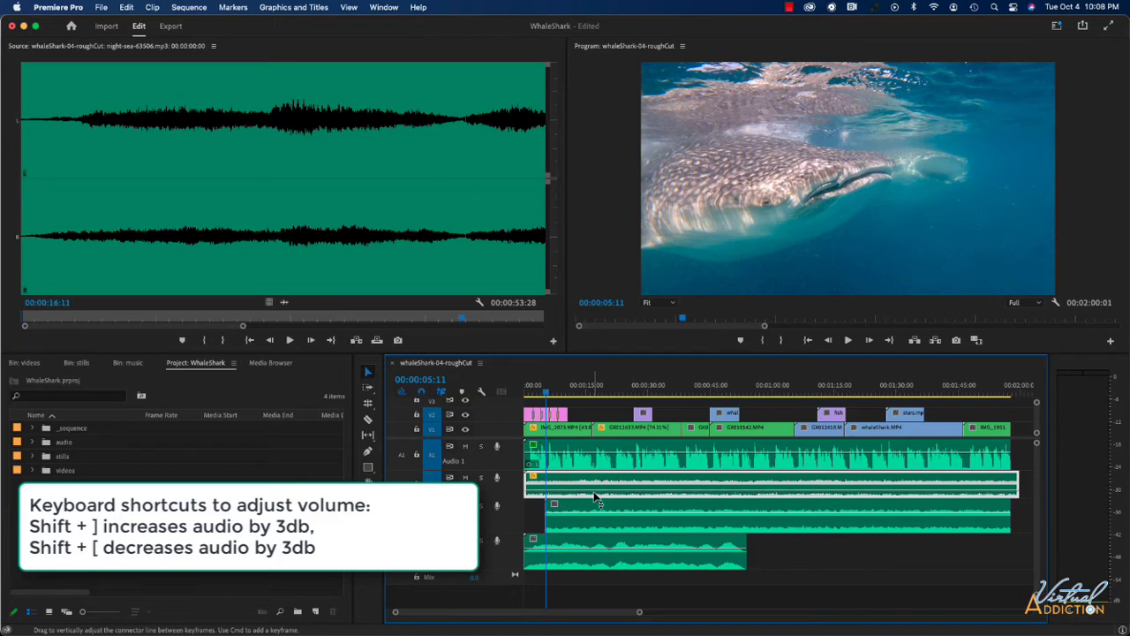
{"action": "key", "text": "shift+bracketright"}
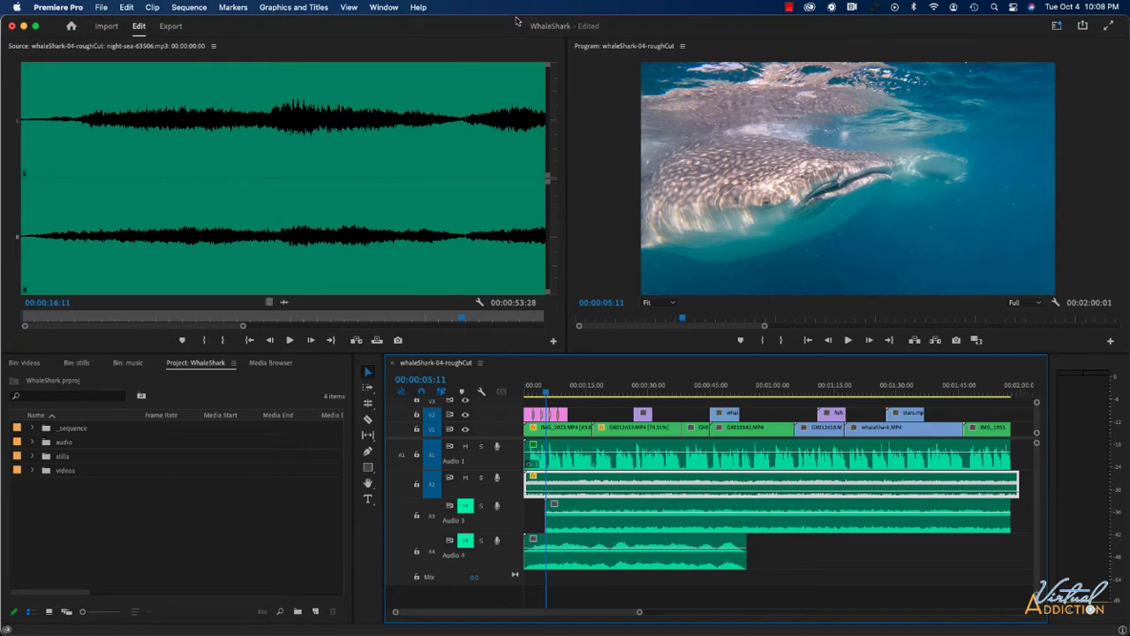
Step: Open the Audio Clip Mixer and set the Audio 2 clip's level to -28 dB
{"action": "left_click", "coordinate": [382, 8]}
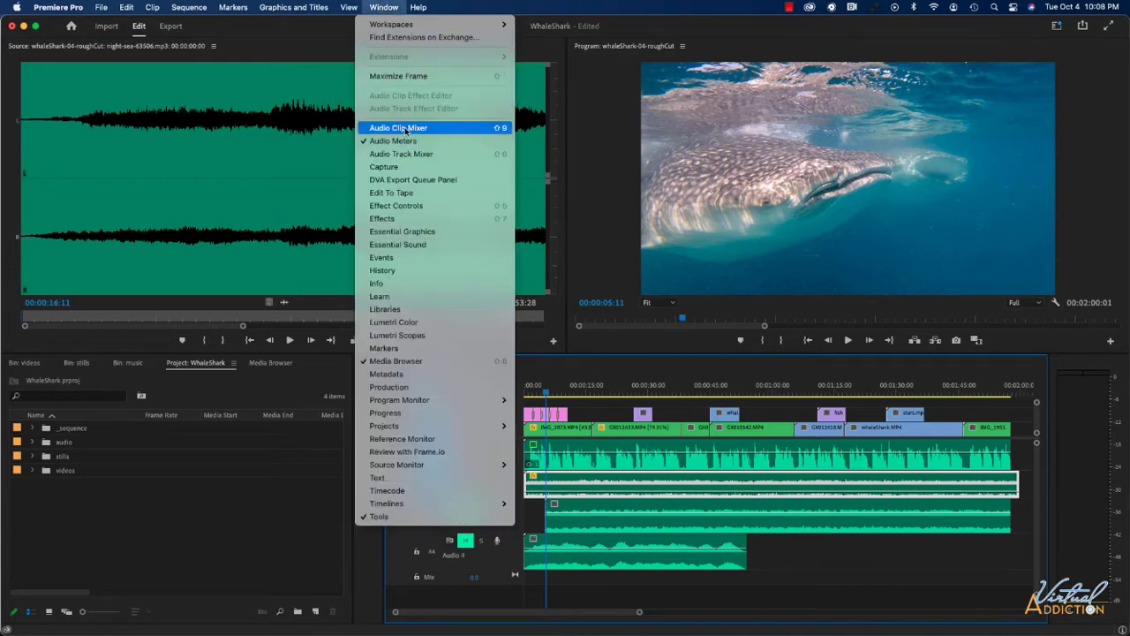
{"action": "left_click", "coordinate": [405, 129]}
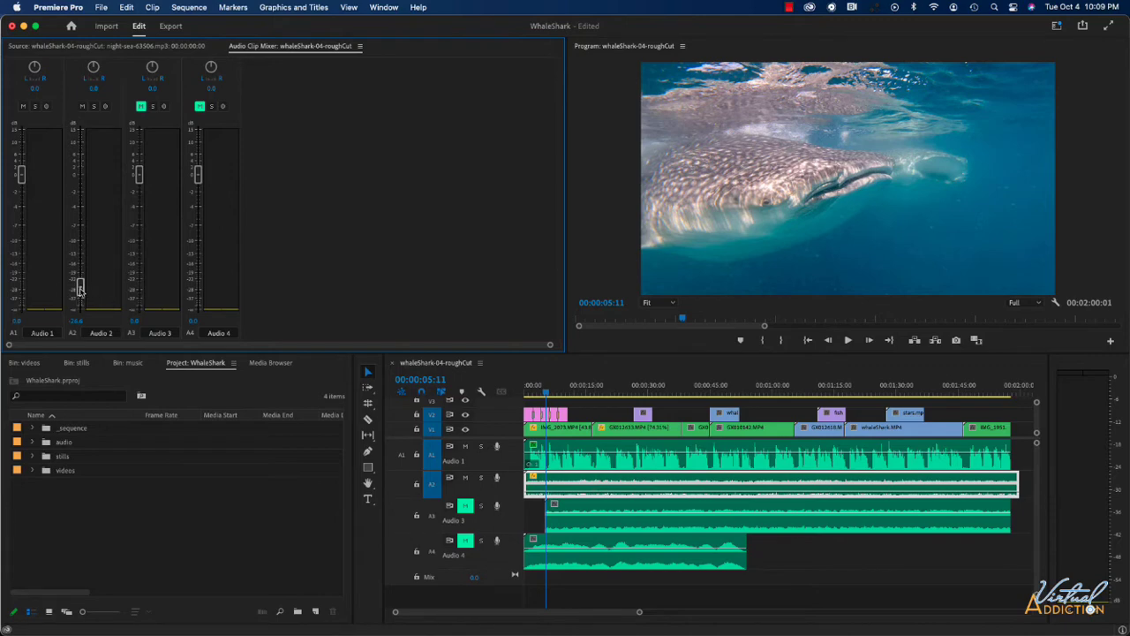
{"action": "left_click_drag", "start_coordinate": [79, 288], "coordinate": [79, 287]}
{"action": "left_click", "coordinate": [81, 320]}
{"action": "key", "text": "BackSpace"}
{"action": "type", "text": "-28"}
{"action": "key", "text": "Return"}
Step: Unmute Audio 4 and play the sequence from the start to hear it with the narration and Audio 2
{"action": "left_click", "coordinate": [465, 540]}
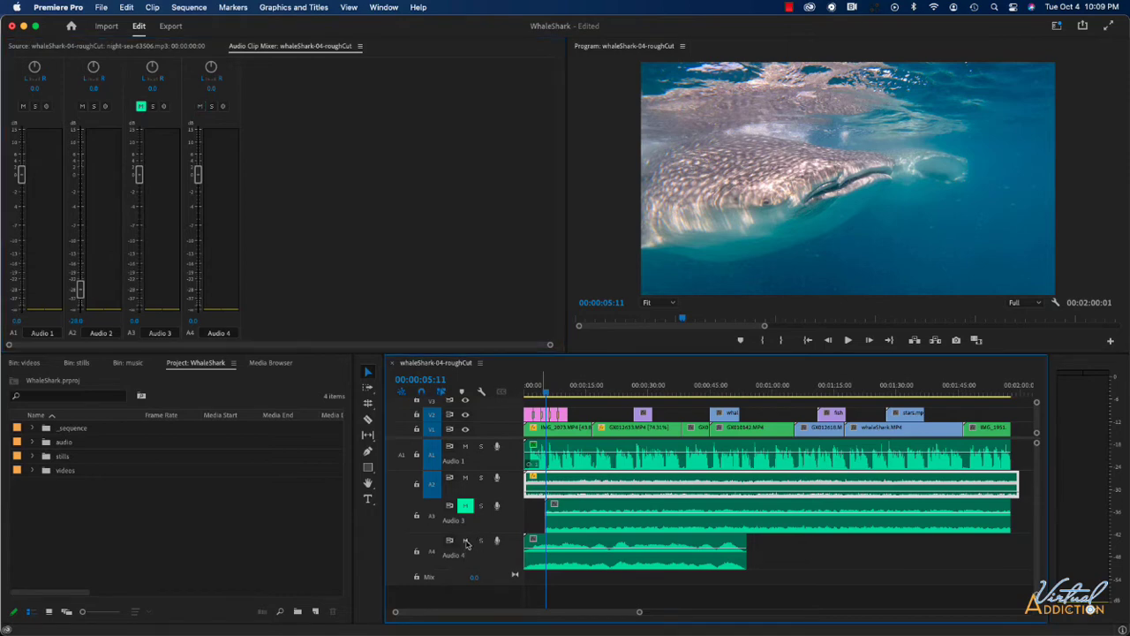
{"action": "left_click_drag", "start_coordinate": [547, 393], "coordinate": [516, 395]}
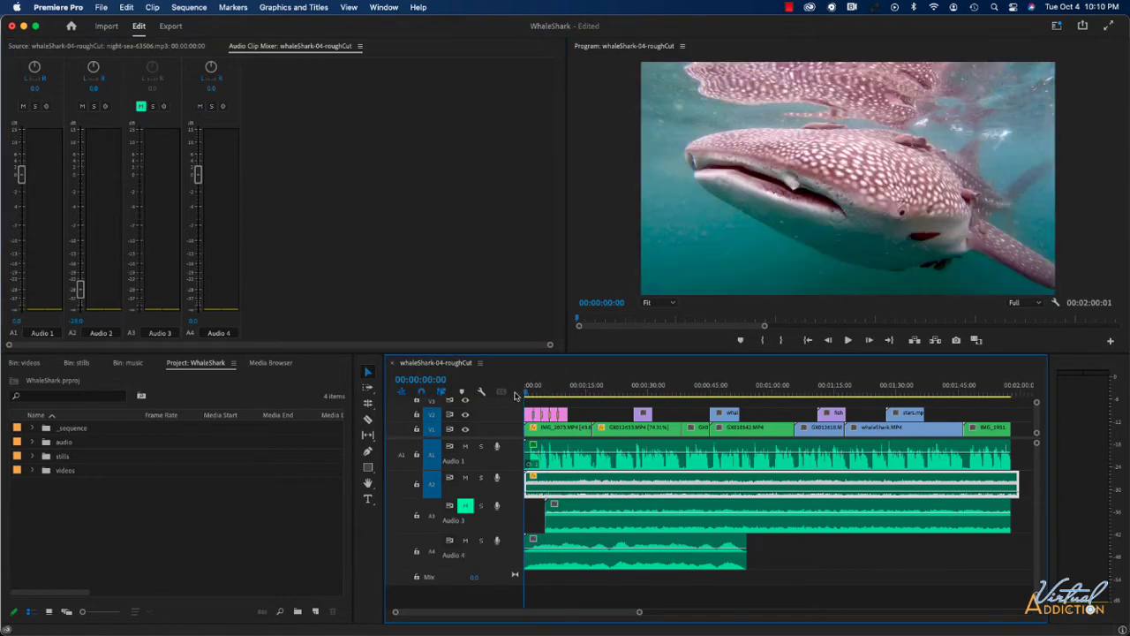
{"action": "key", "text": "space"}
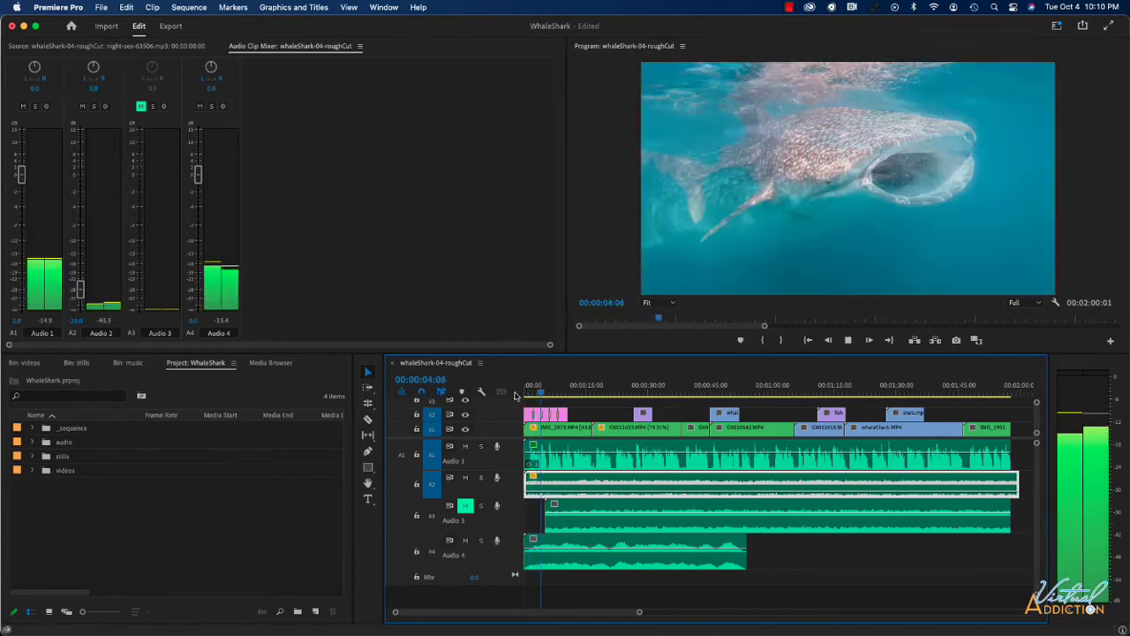
{"action": "key", "text": "space"}
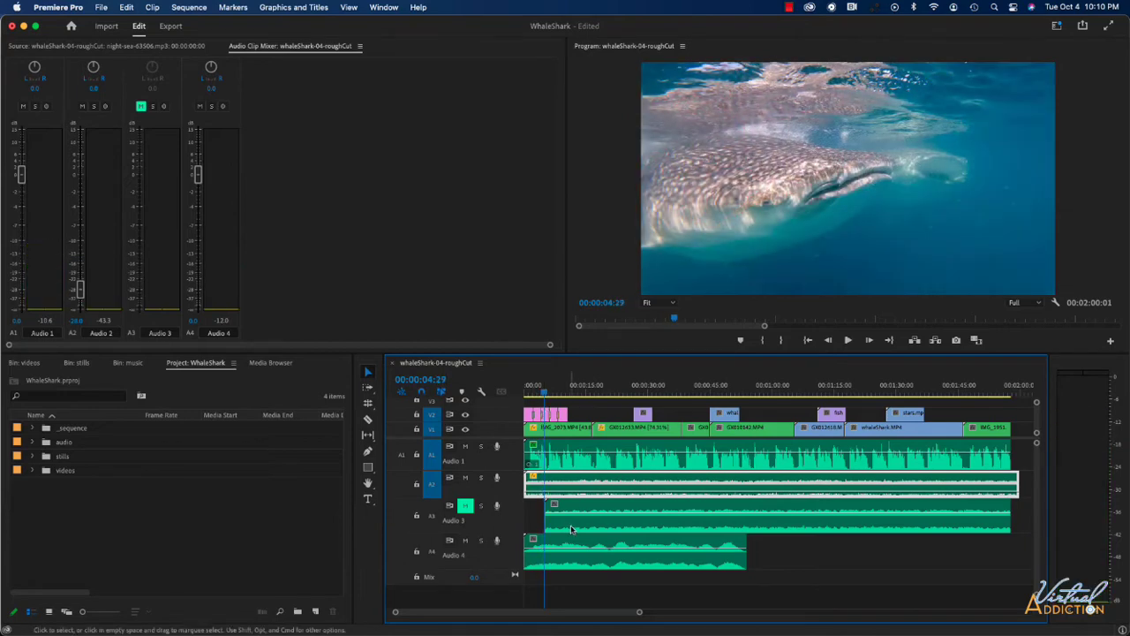
Step: Lower the Audio 4 clip's level to about -6 dB in the clip mixer and replay the opening seconds
{"action": "left_click", "coordinate": [198, 175]}
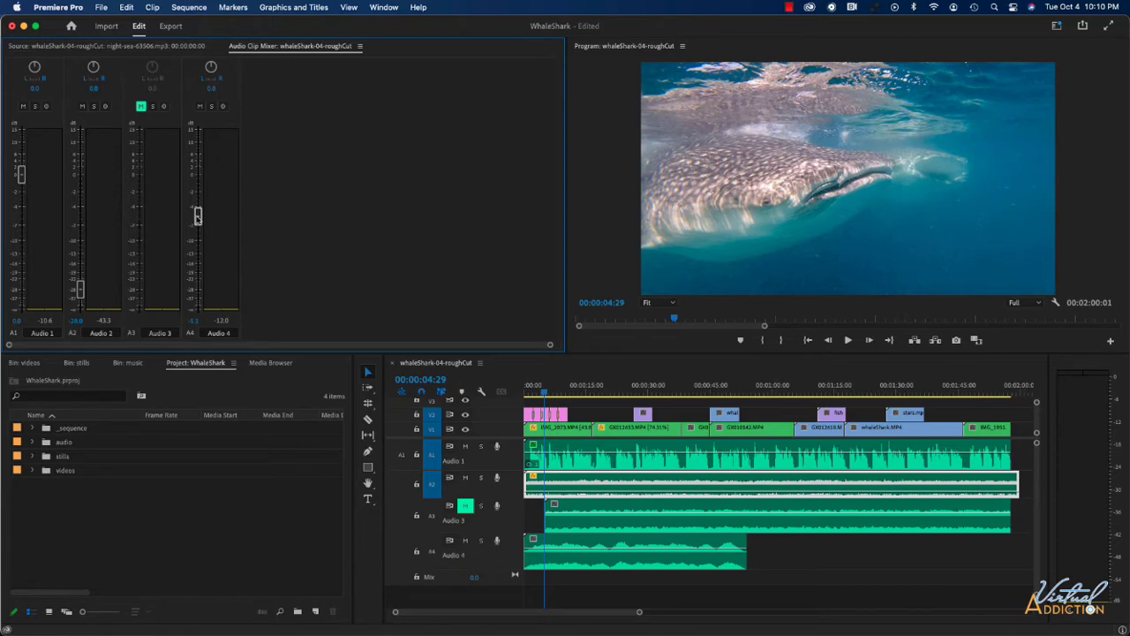
{"action": "left_click_drag", "start_coordinate": [198, 220], "coordinate": [198, 221]}
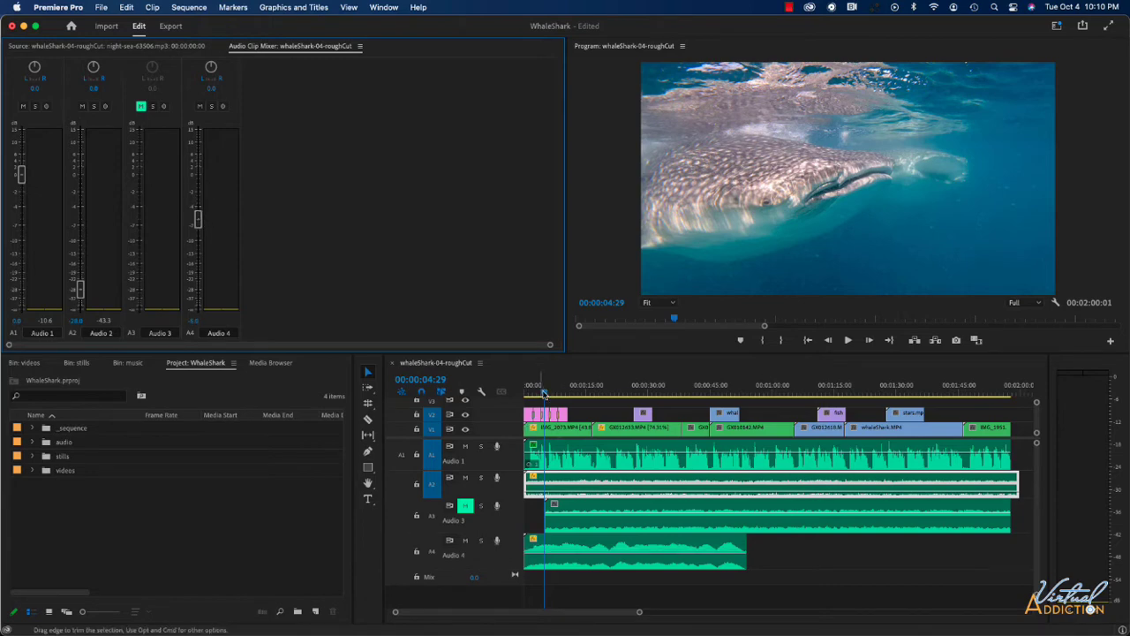
{"action": "left_click", "coordinate": [538, 393]}
{"action": "left_click", "coordinate": [530, 392]}
{"action": "key", "text": "space"}
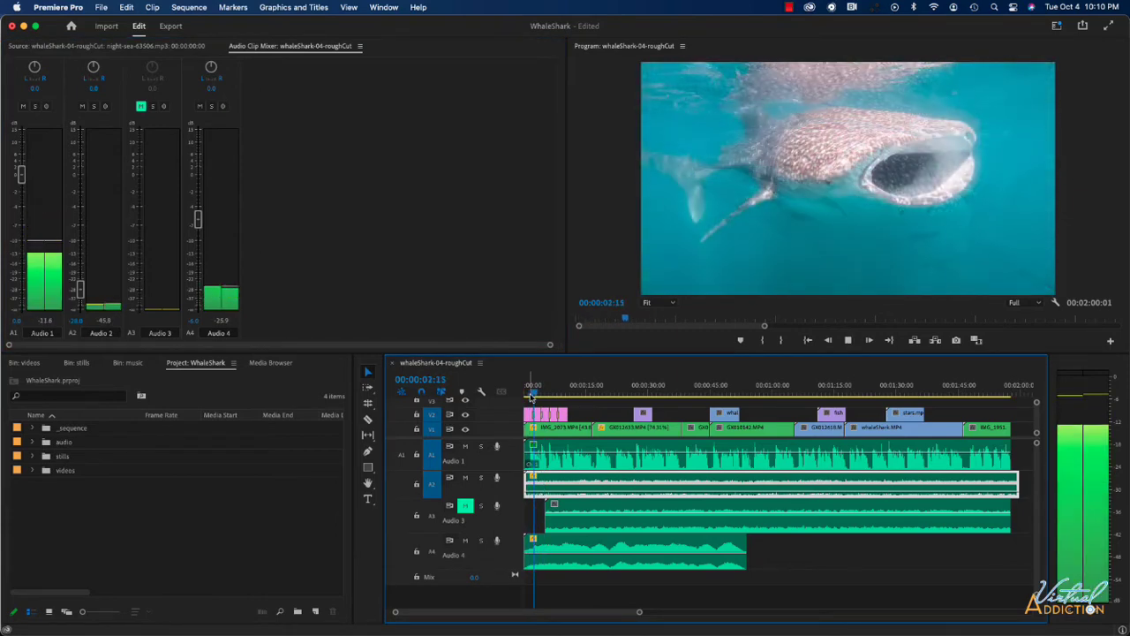
{"action": "key", "text": "space"}
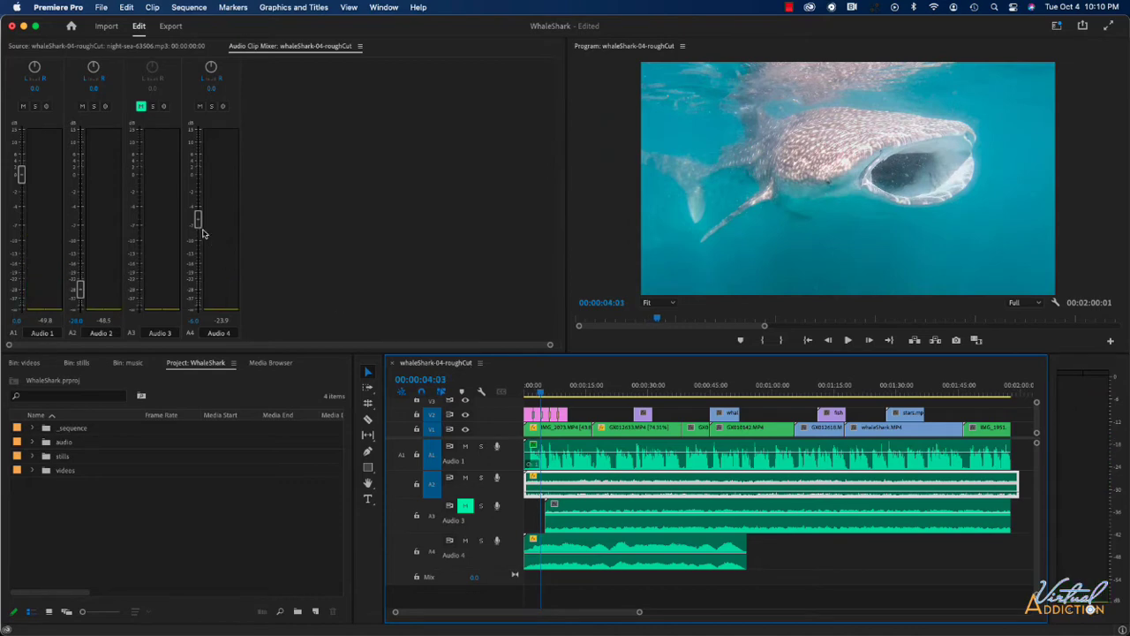
Step: Lower the Audio 4 clip's level to about -12 dB, audition the mix, and return the playhead to near the start
{"action": "left_click", "coordinate": [198, 221]}
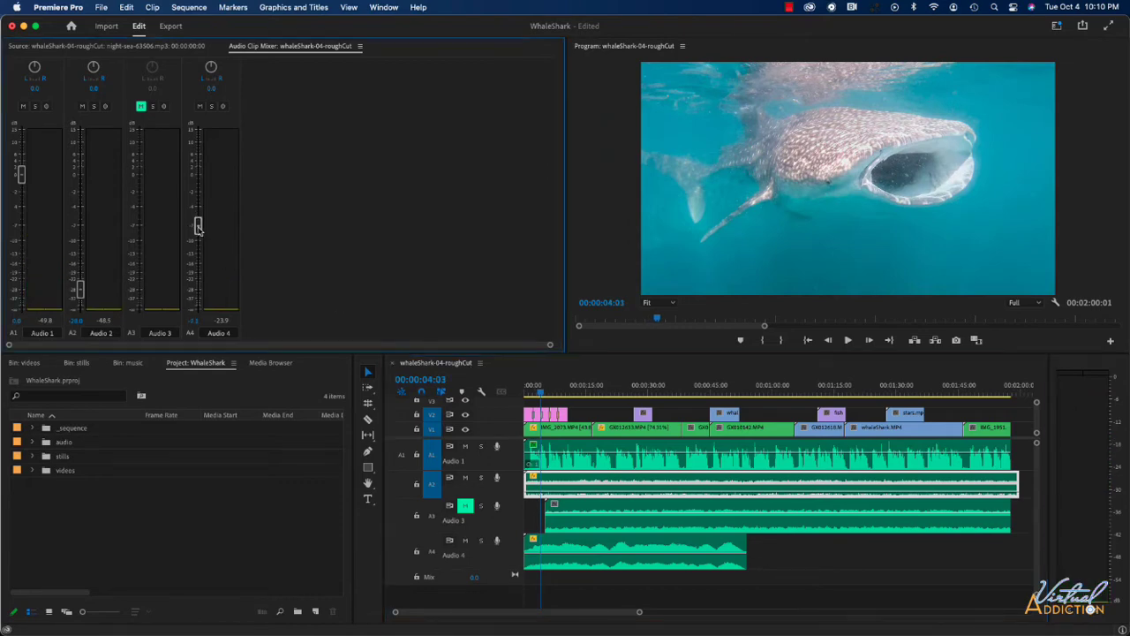
{"action": "left_click_drag", "start_coordinate": [198, 227], "coordinate": [197, 252]}
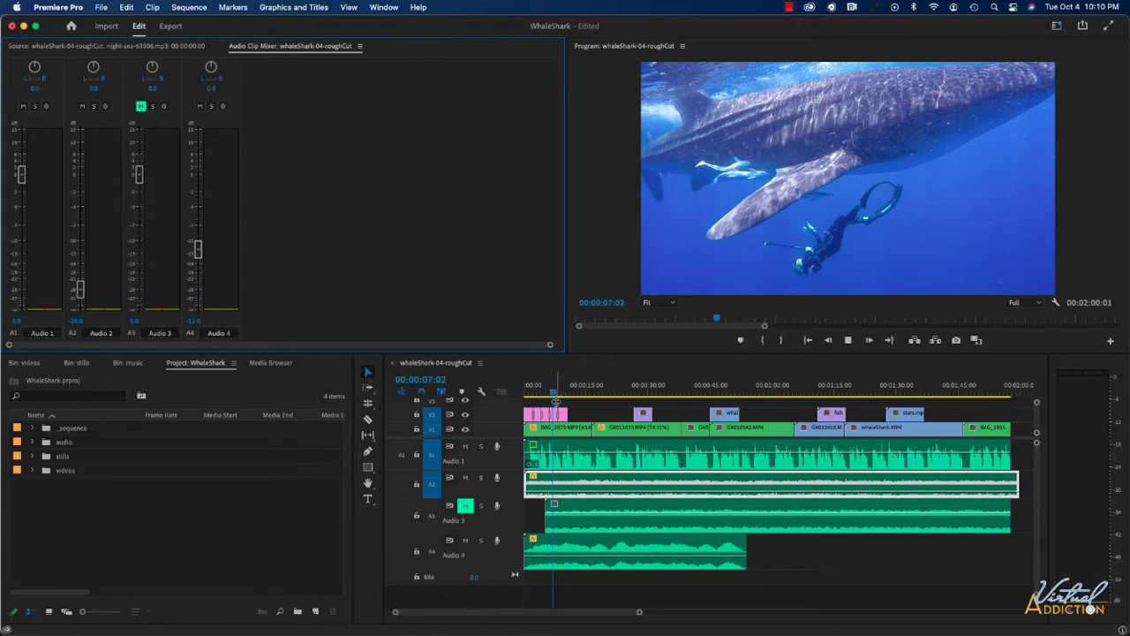
{"action": "key", "text": "space"}
{"action": "key", "text": "space"}
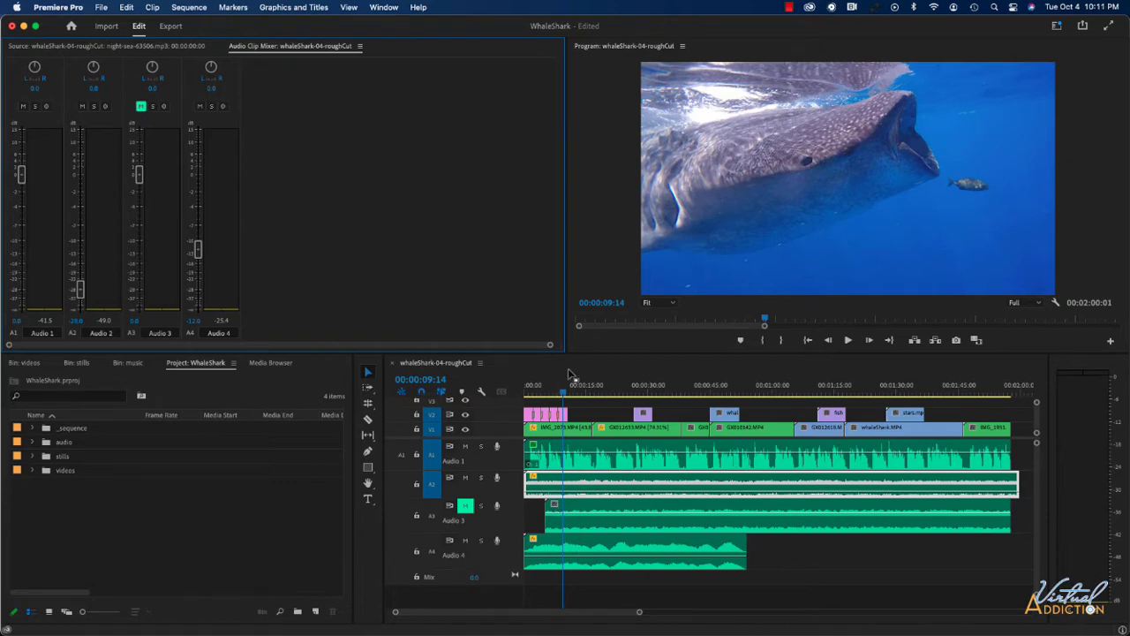
{"action": "left_click_drag", "start_coordinate": [563, 397], "coordinate": [529, 395]}
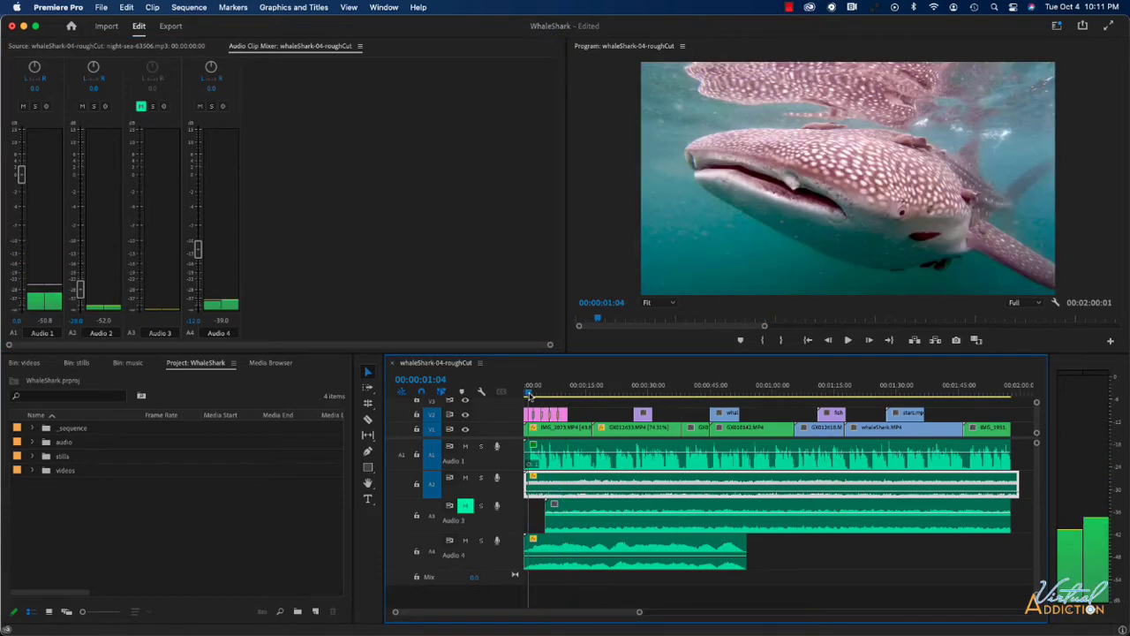
Step: Add two close volume keyframes to the Audio 4 clip just after one second and lower the level from the second one to near silence
{"action": "left_click_drag", "start_coordinate": [529, 395], "coordinate": [530, 395]}
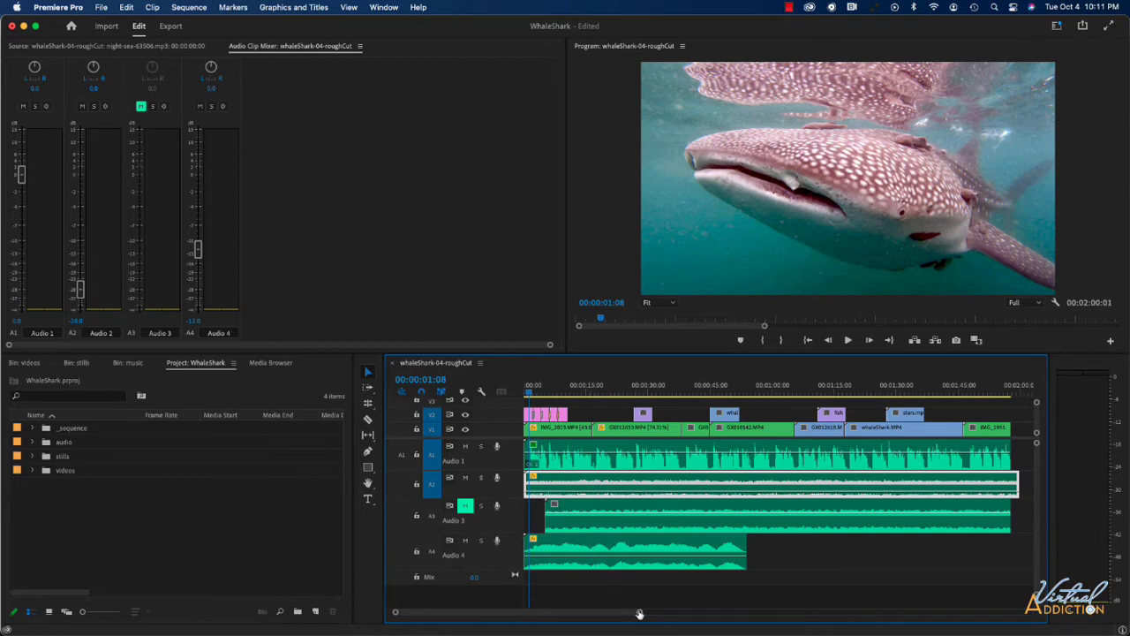
{"action": "left_click_drag", "start_coordinate": [640, 613], "coordinate": [547, 612]}
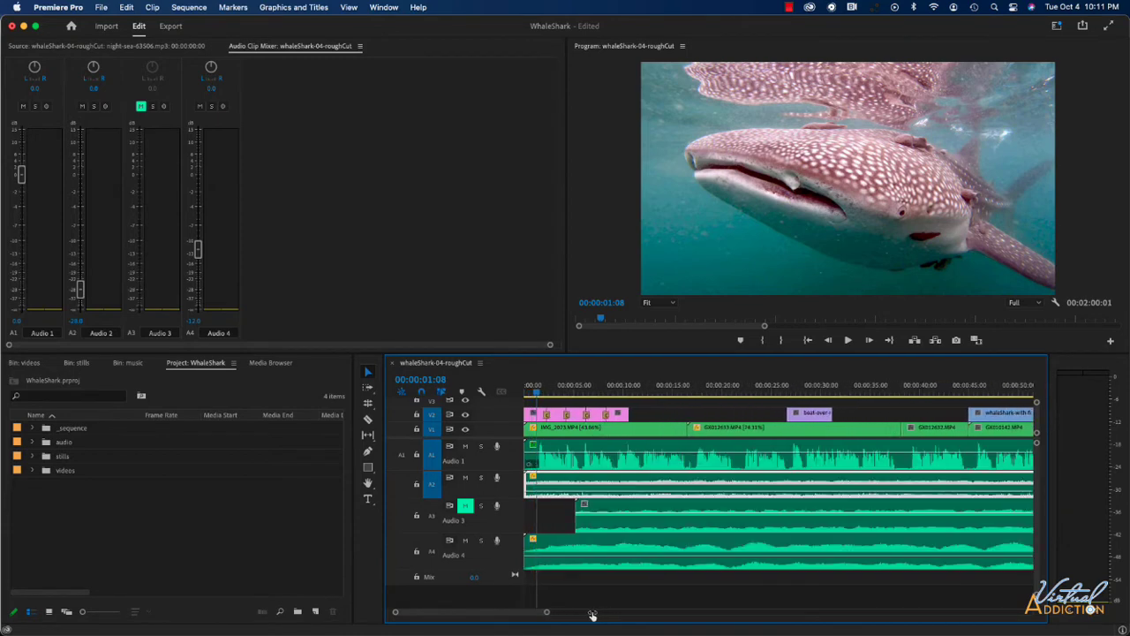
{"action": "left_click", "coordinate": [536, 560]}
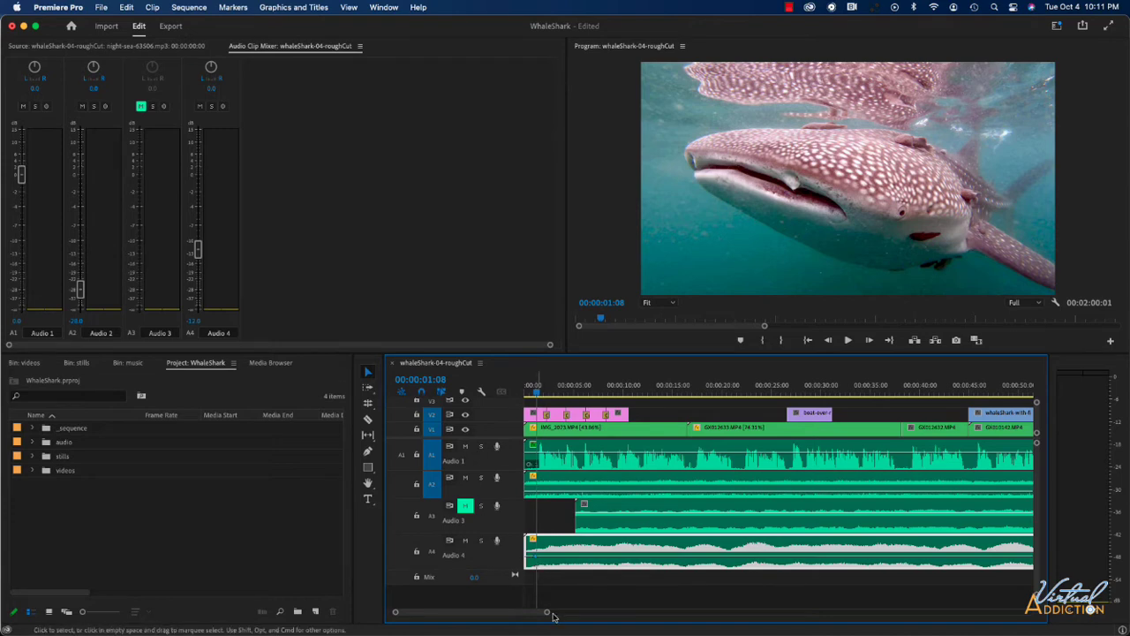
{"action": "left_click_drag", "start_coordinate": [553, 617], "coordinate": [509, 614]}
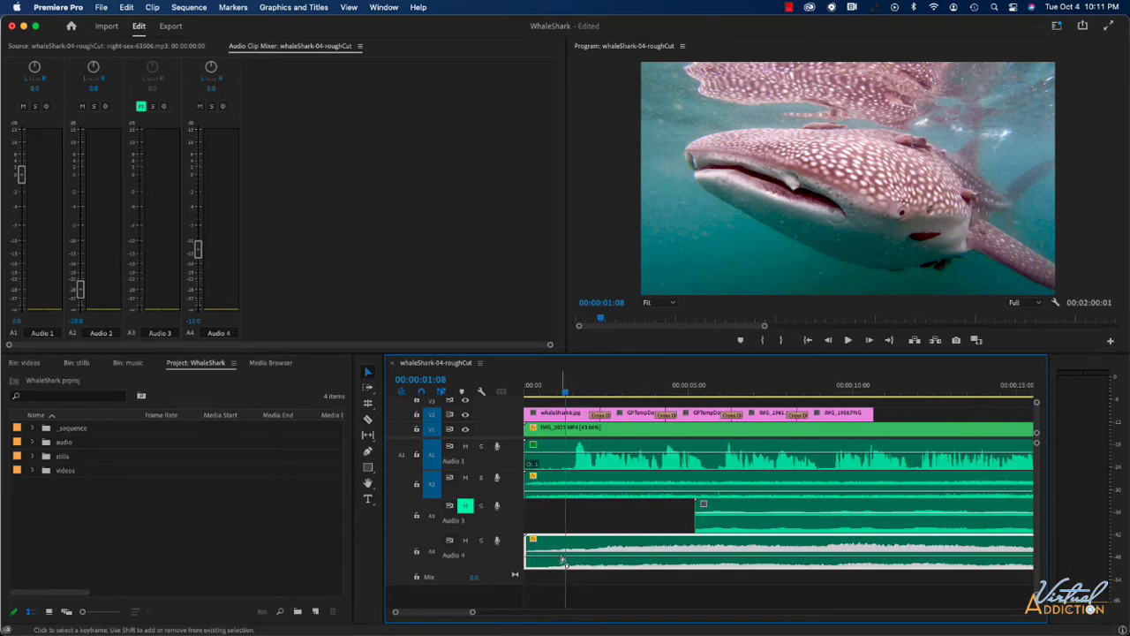
{"action": "mouse_move", "coordinate": [561, 554]}
{"action": "left_click_drag", "start_coordinate": [567, 560], "coordinate": [562, 562]}
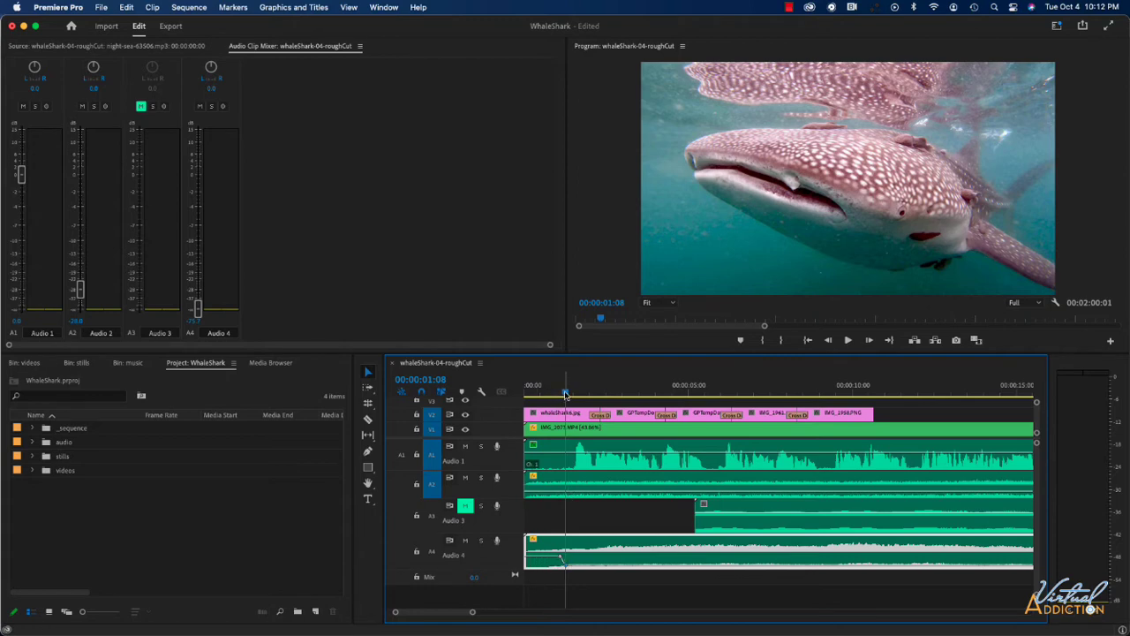
Step: Mute Audio 2 and play from near the start to audition the Audio 4 volume drop
{"action": "left_click_drag", "start_coordinate": [566, 394], "coordinate": [530, 393]}
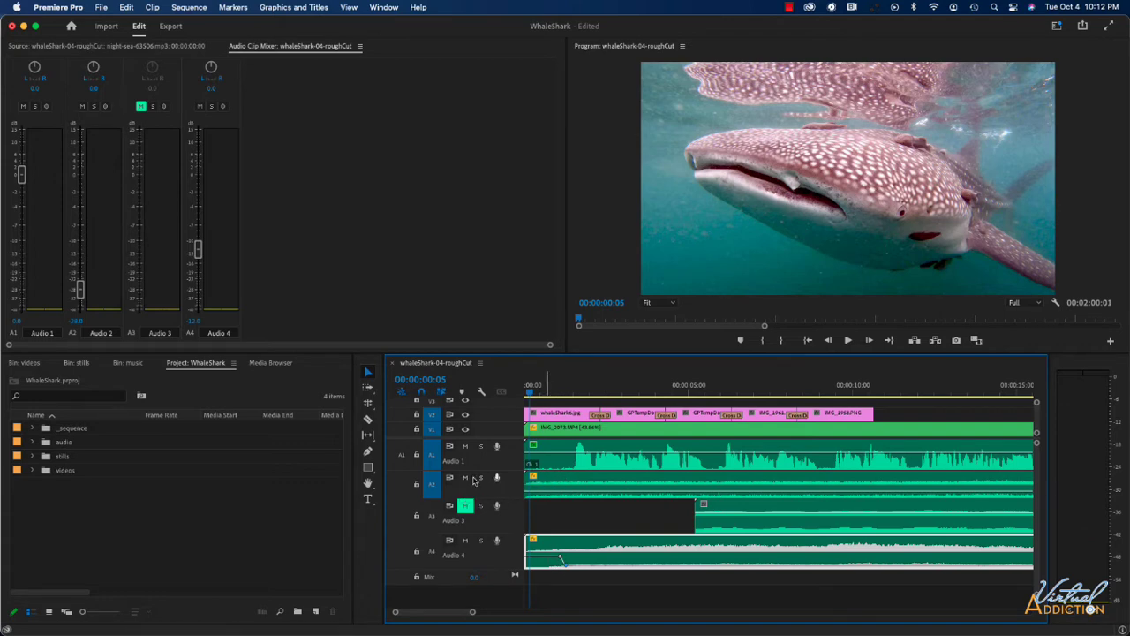
{"action": "left_click", "coordinate": [465, 478]}
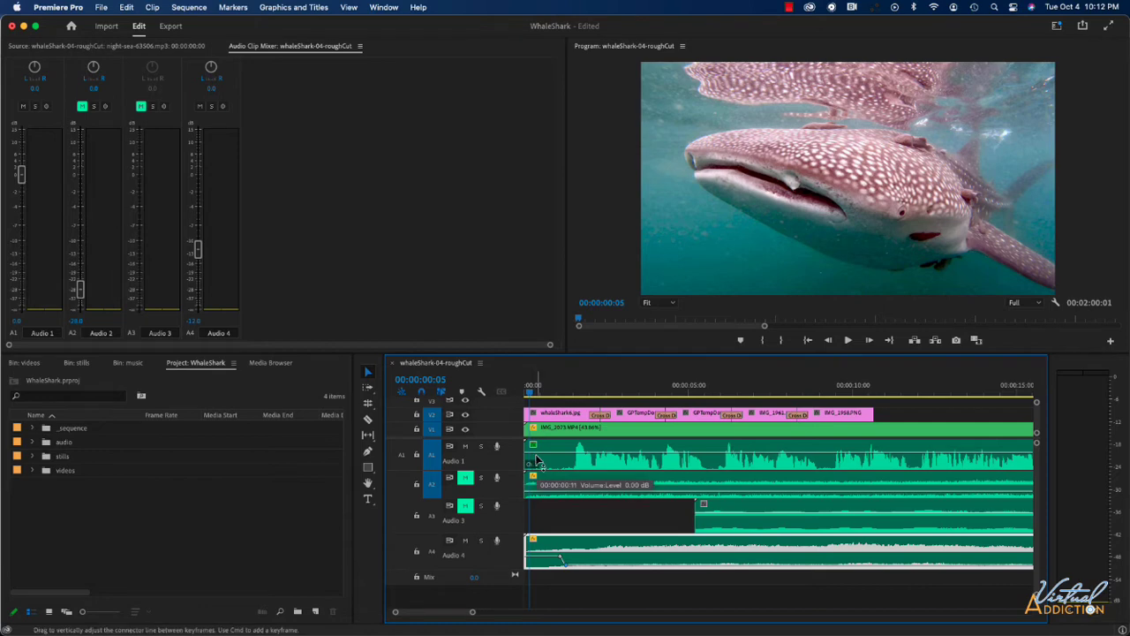
{"action": "key", "text": "space"}
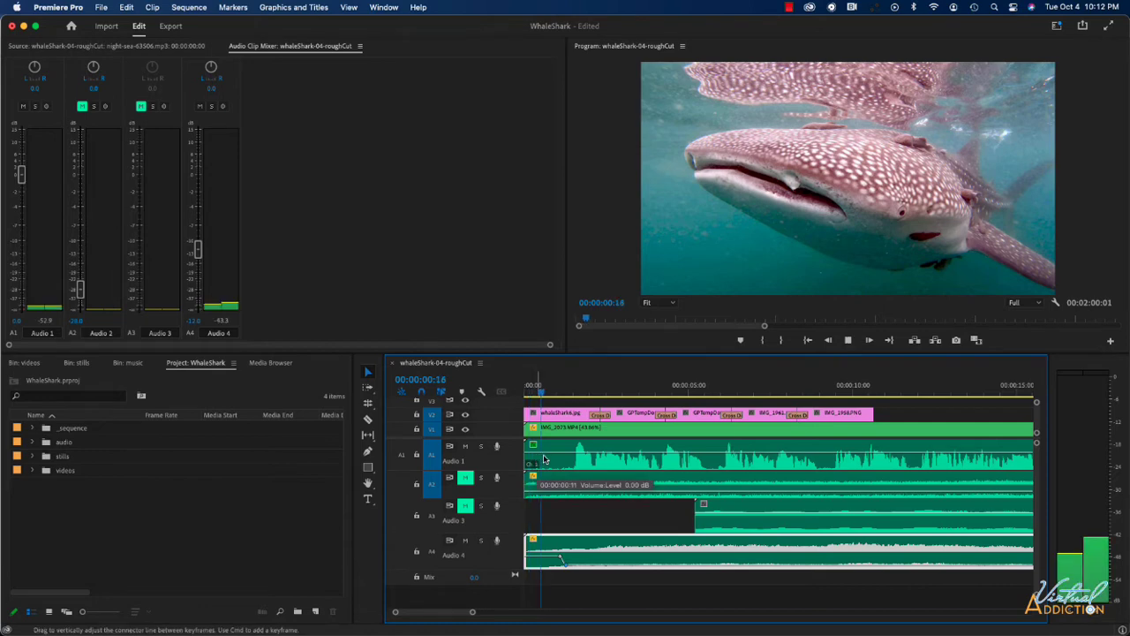
{"action": "key", "text": "space"}
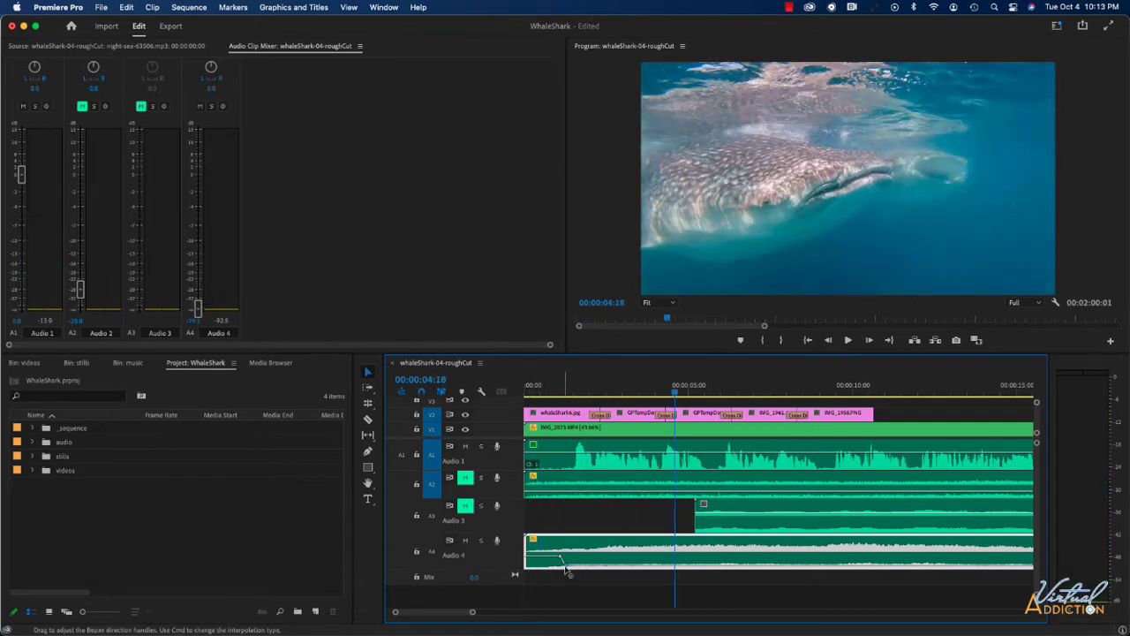
Step: Raise the Audio 4 levels on both sides of the volume drop, with about -21.5 dB after it, and replay from the start
{"action": "left_click_drag", "start_coordinate": [561, 562], "coordinate": [565, 553]}
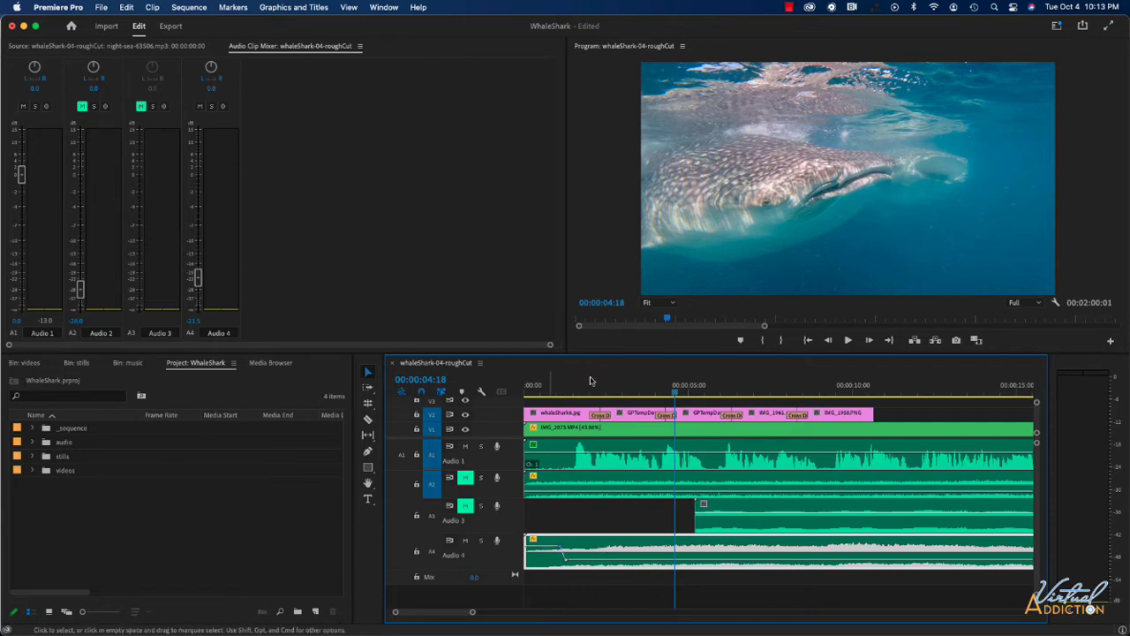
{"action": "key", "text": "Home"}
{"action": "key", "text": "space"}
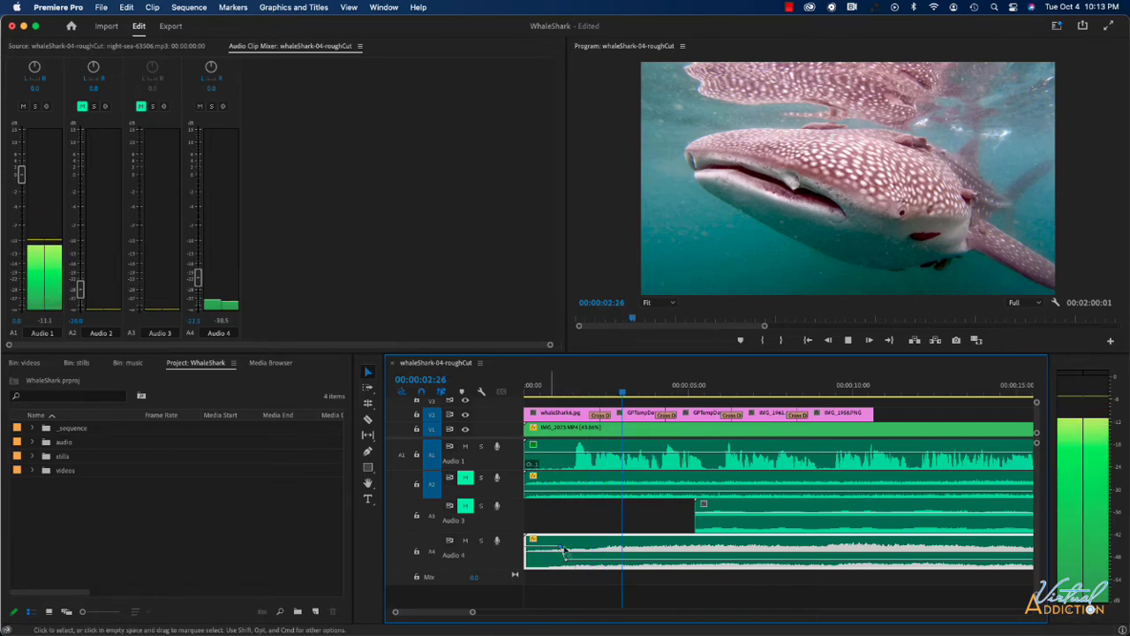
Step: Try shifting the Audio 4 volume drop to about three seconds and on to about 5.5 seconds, then replay from the start
{"action": "left_click_drag", "start_coordinate": [565, 552], "coordinate": [645, 559]}
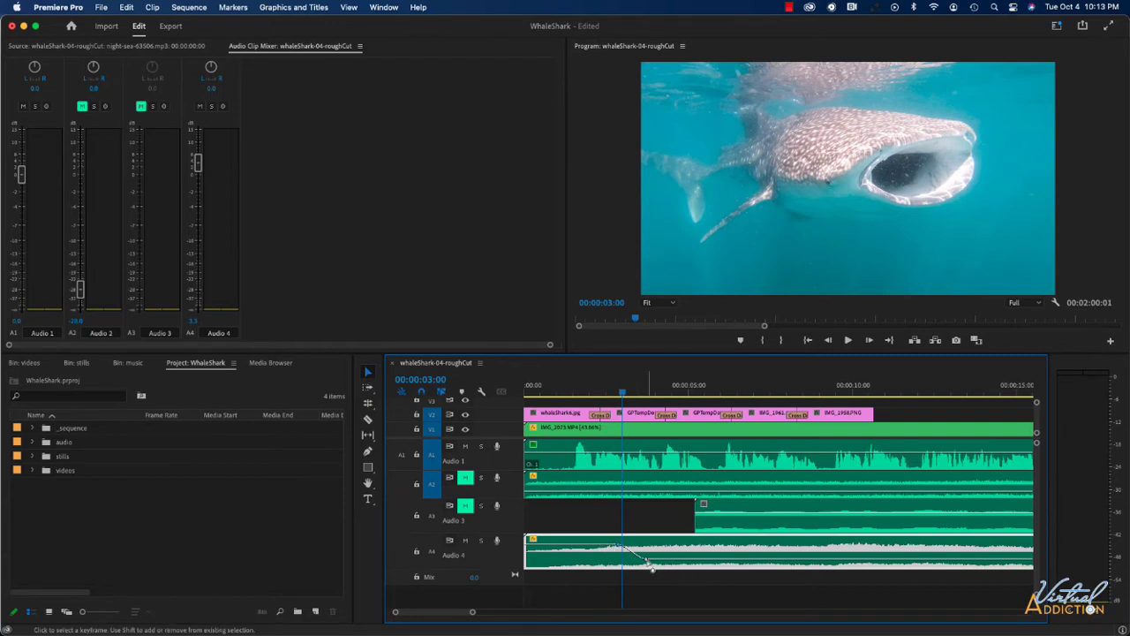
{"action": "left_click_drag", "start_coordinate": [654, 565], "coordinate": [716, 547]}
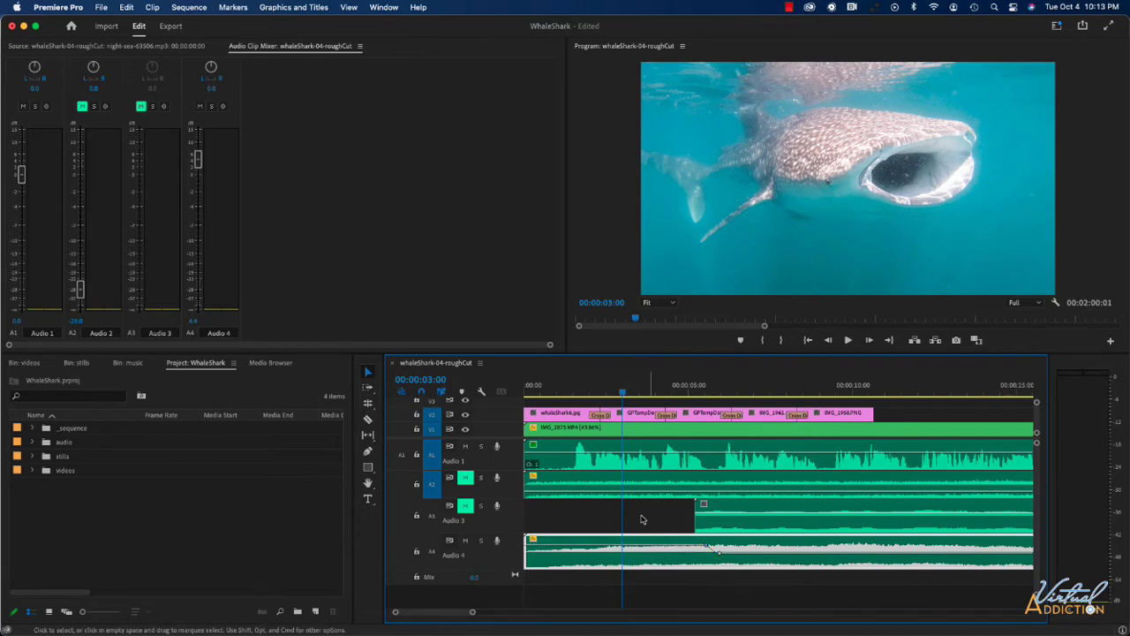
{"action": "key", "text": "Home"}
{"action": "key", "text": "space"}
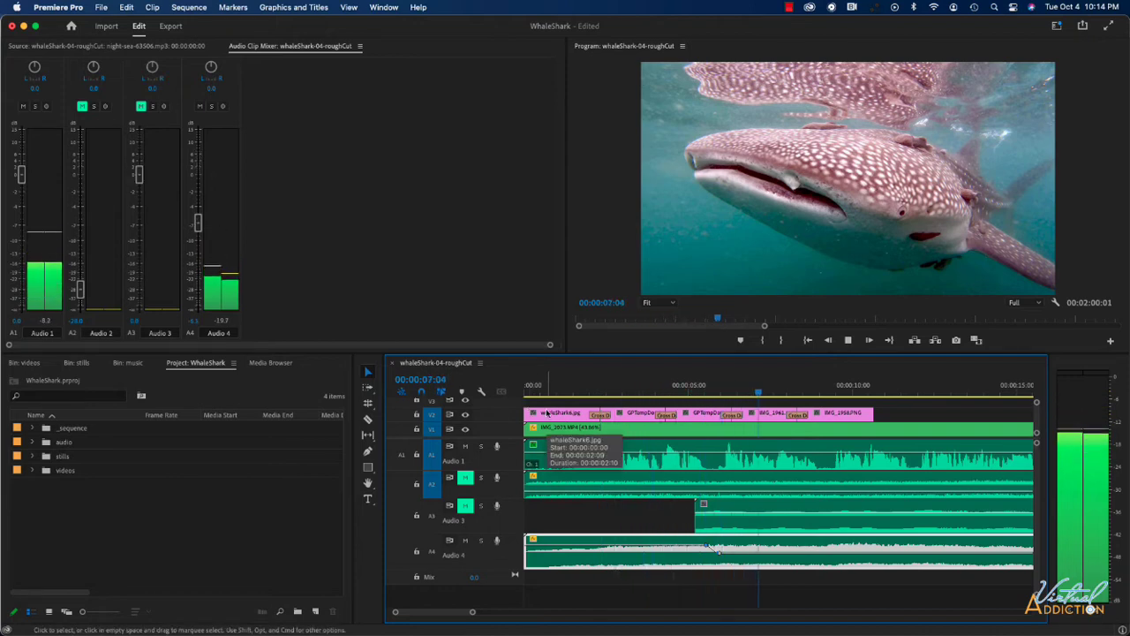
{"action": "key", "text": "space"}
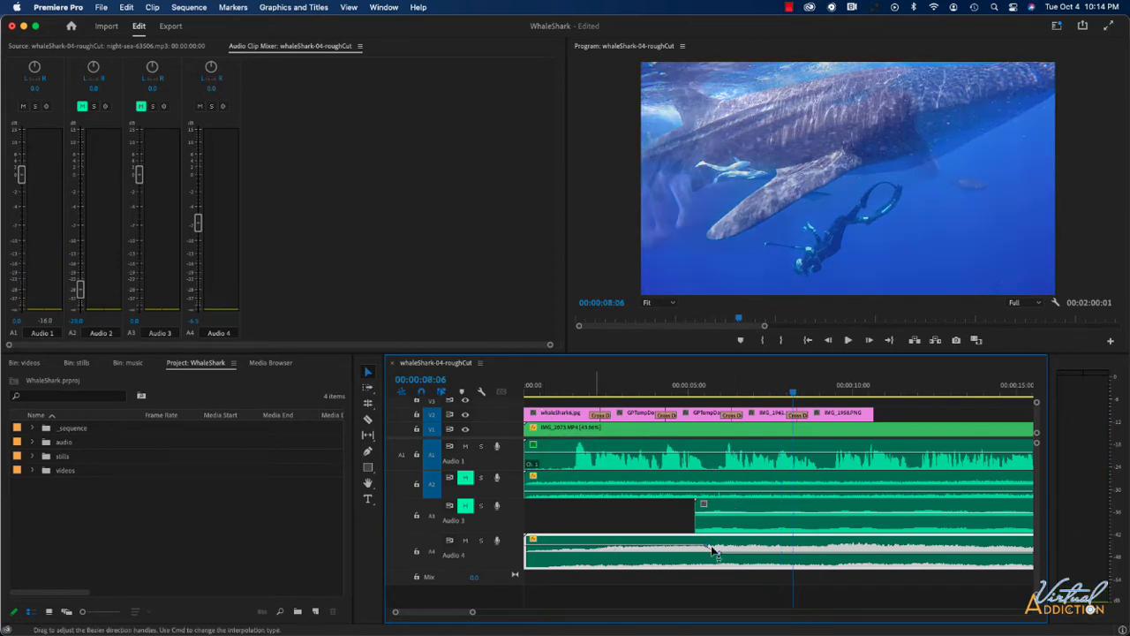
Step: Move the Audio 4 volume drop back to about 2.5 seconds with a level of about -9.6 dB after it, and replay from the start
{"action": "left_click_drag", "start_coordinate": [708, 551], "coordinate": [608, 553]}
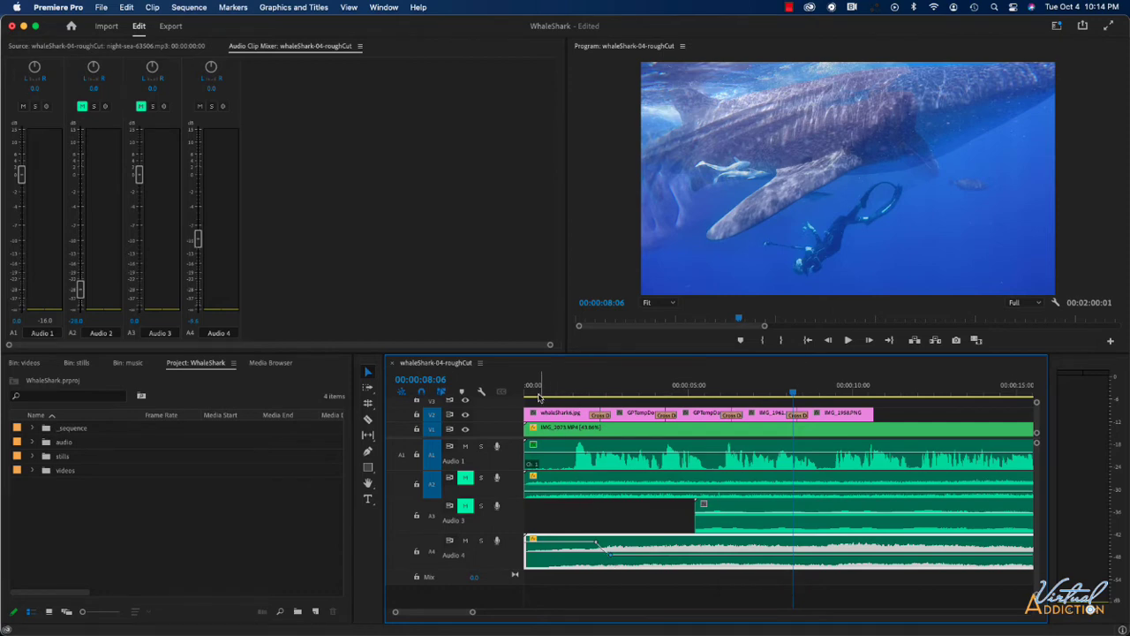
{"action": "key", "text": "Home"}
{"action": "key", "text": "space"}
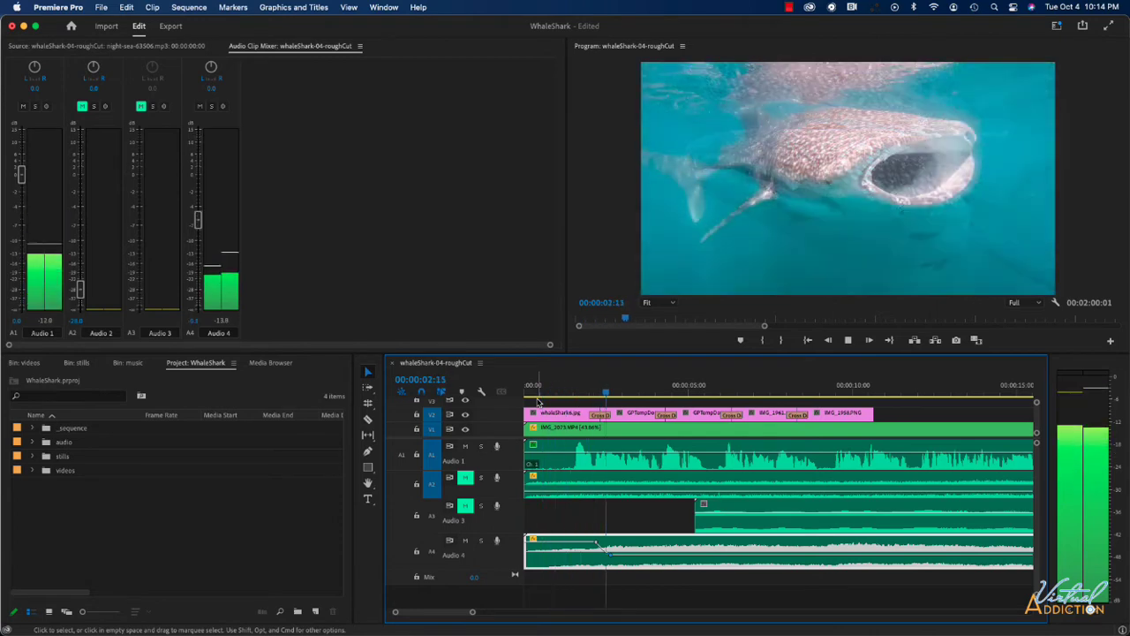
{"action": "key", "text": "space"}
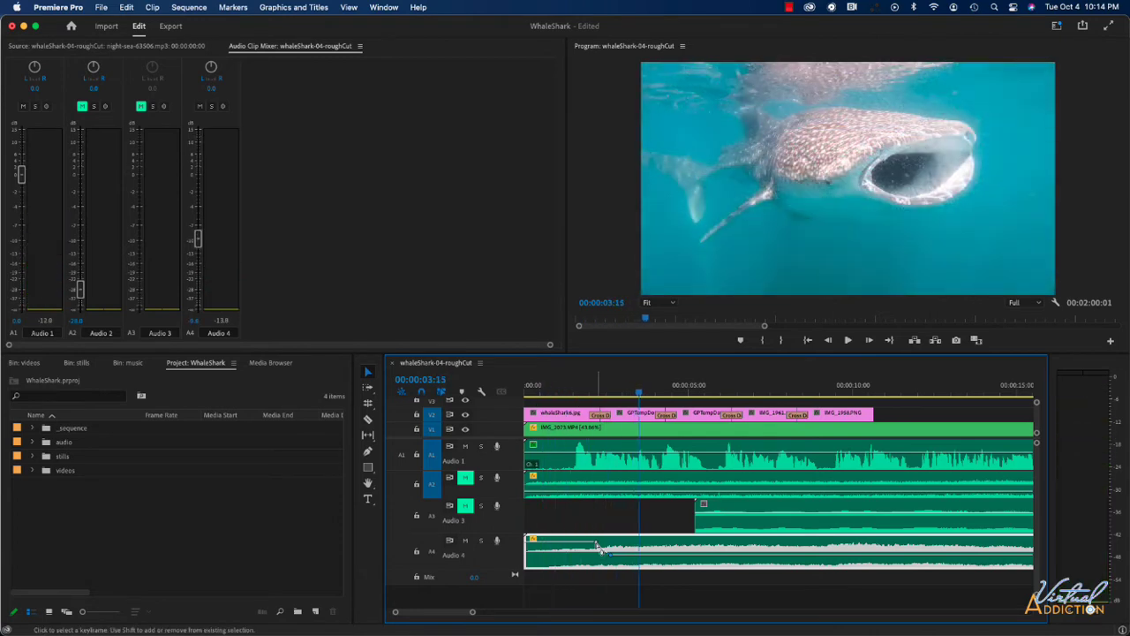
Step: Lower the Audio 4 clip's opening level at the first keyframe and replay the opening seconds
{"action": "left_click_drag", "start_coordinate": [598, 546], "coordinate": [603, 554]}
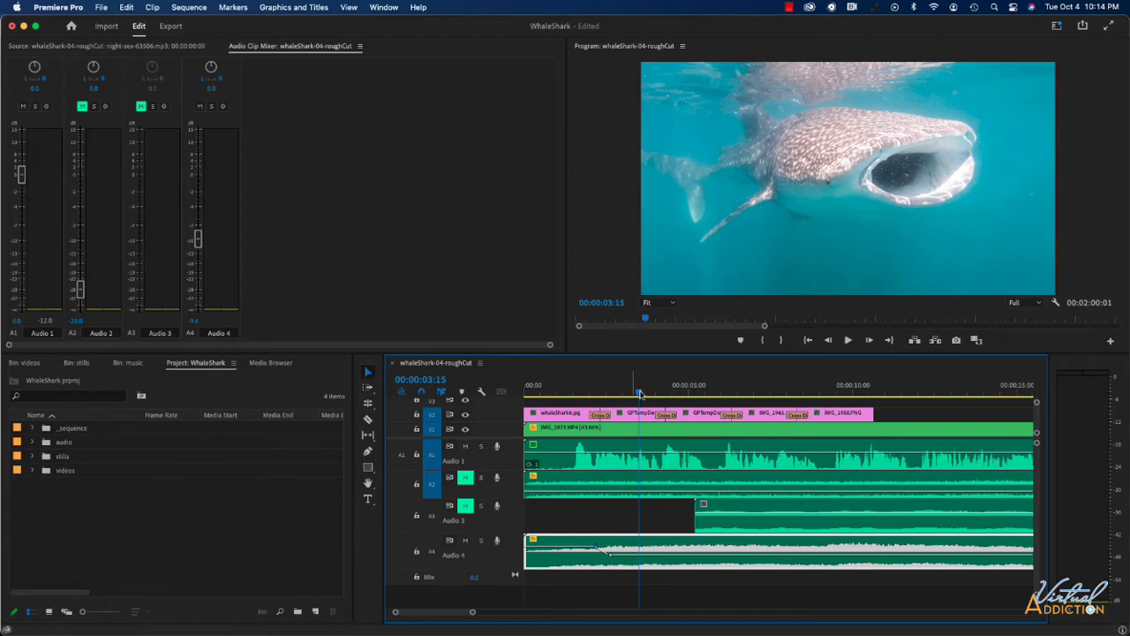
{"action": "key", "text": "Home"}
{"action": "key", "text": "space"}
{"action": "key", "text": "space"}
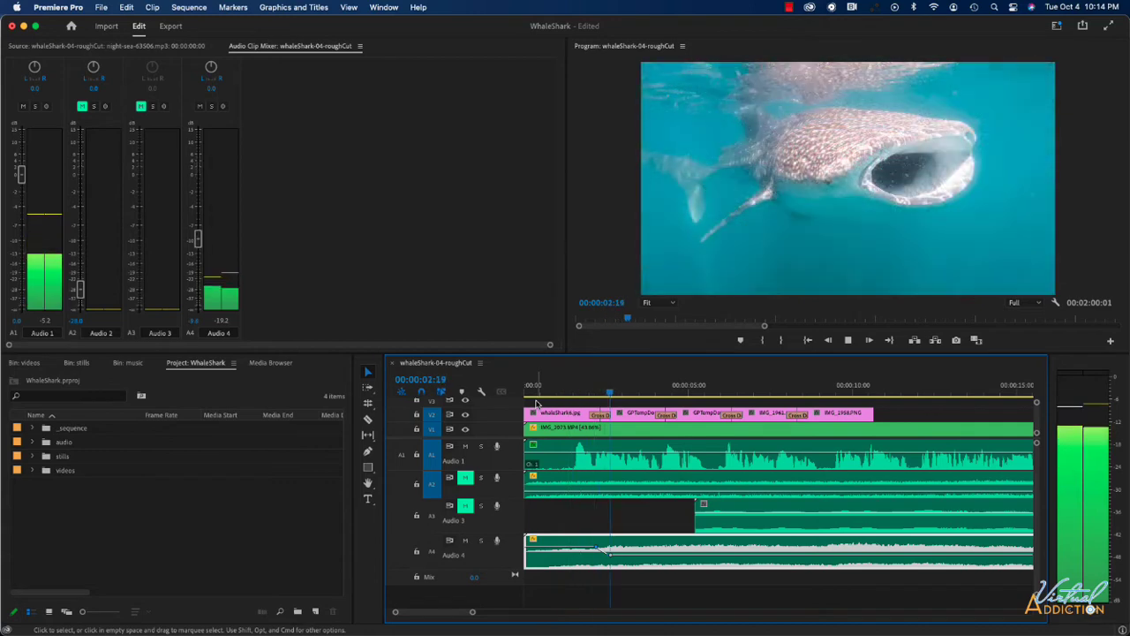
{"action": "key", "text": "space"}
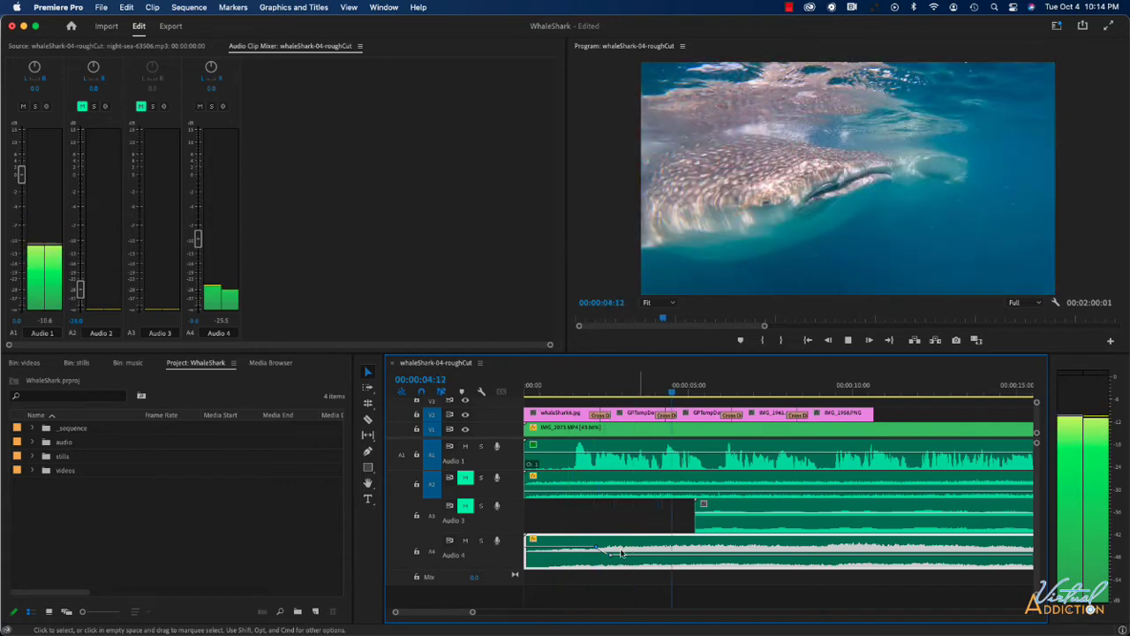
Step: Lower the Audio 4 level after the second keyframe to about -17.8 dB and replay the opening seconds
{"action": "left_click_drag", "start_coordinate": [600, 550], "coordinate": [602, 555]}
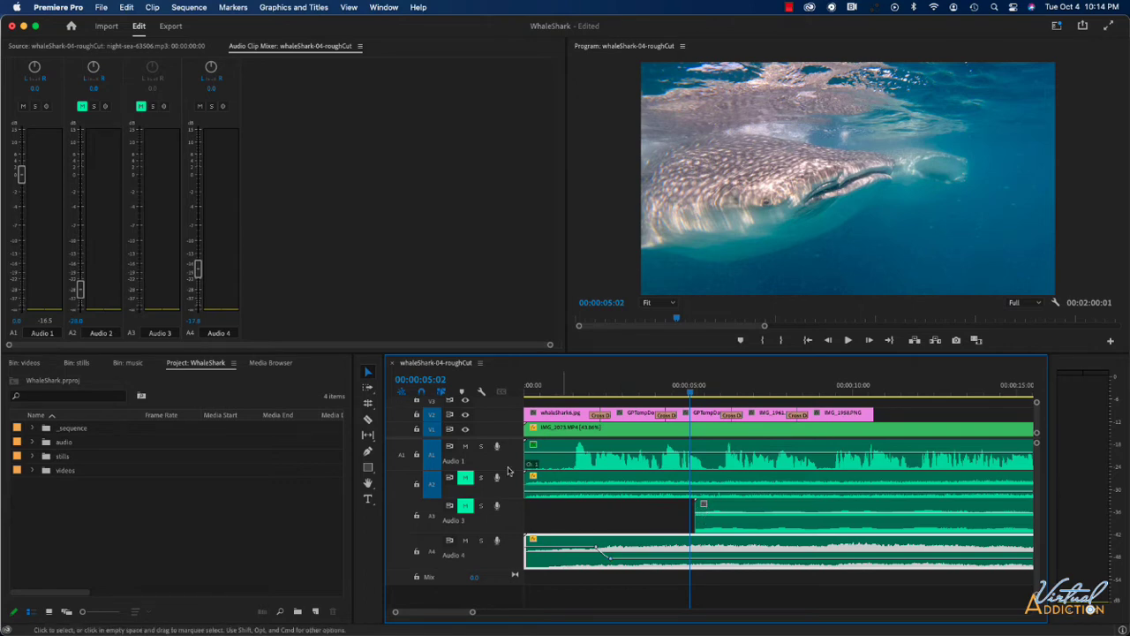
{"action": "left_click", "coordinate": [225, 109]}
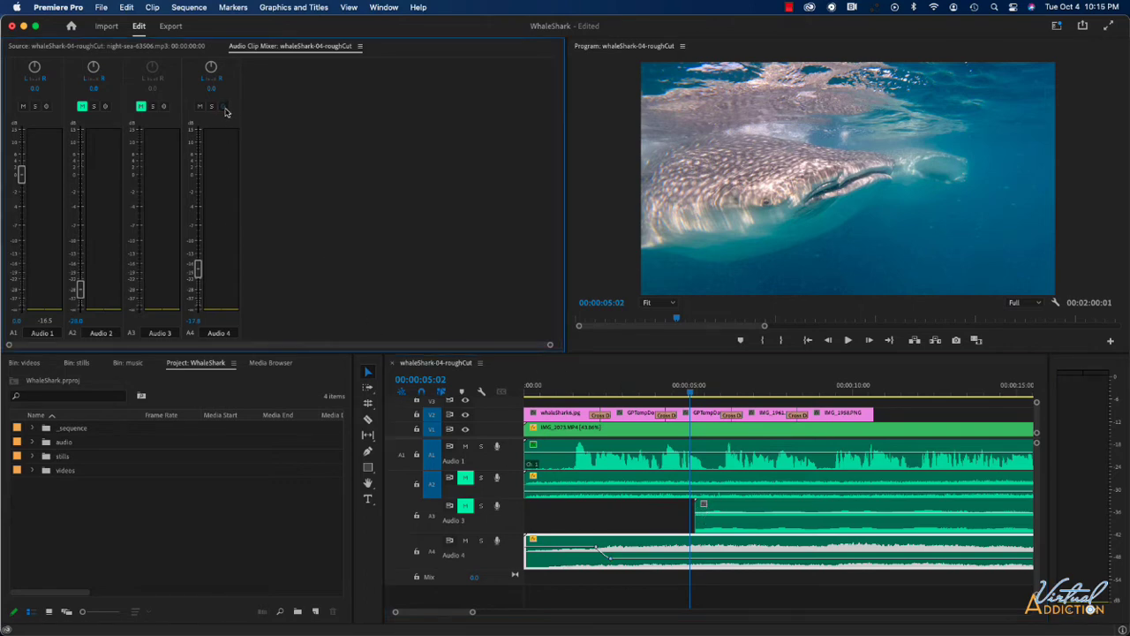
{"action": "left_click_drag", "start_coordinate": [690, 392], "coordinate": [526, 392]}
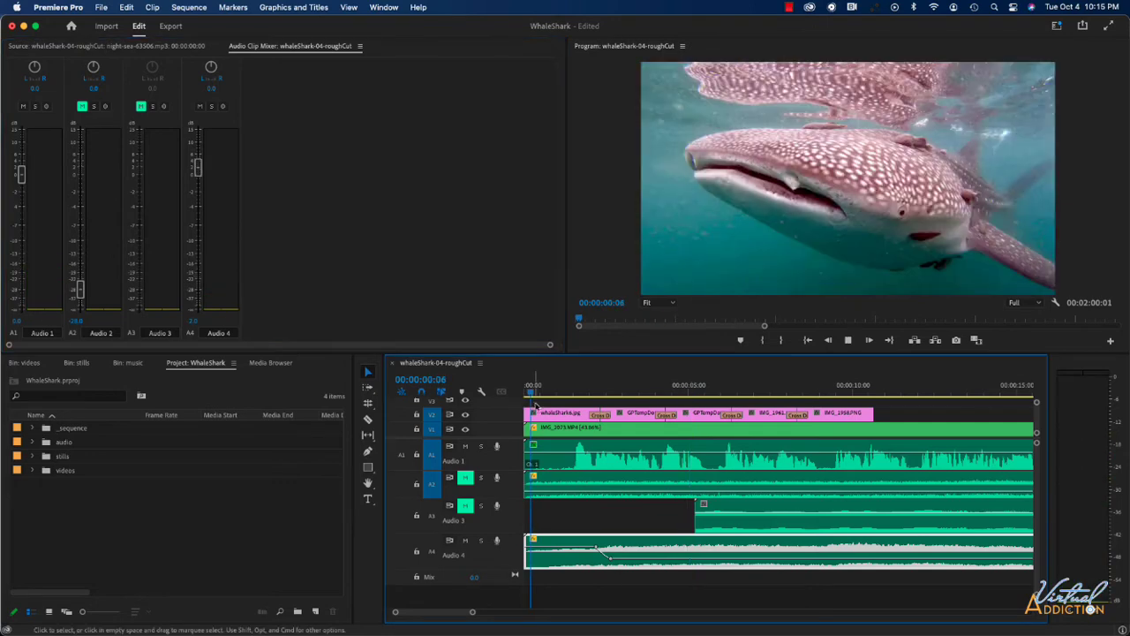
{"action": "key", "text": "space"}
{"action": "key", "text": "space"}
Step: Move Audio 4's first volume keyframe earlier, to about 1.4 seconds, for a more gradual fade and replay from the start
{"action": "left_click_drag", "start_coordinate": [596, 548], "coordinate": [573, 548]}
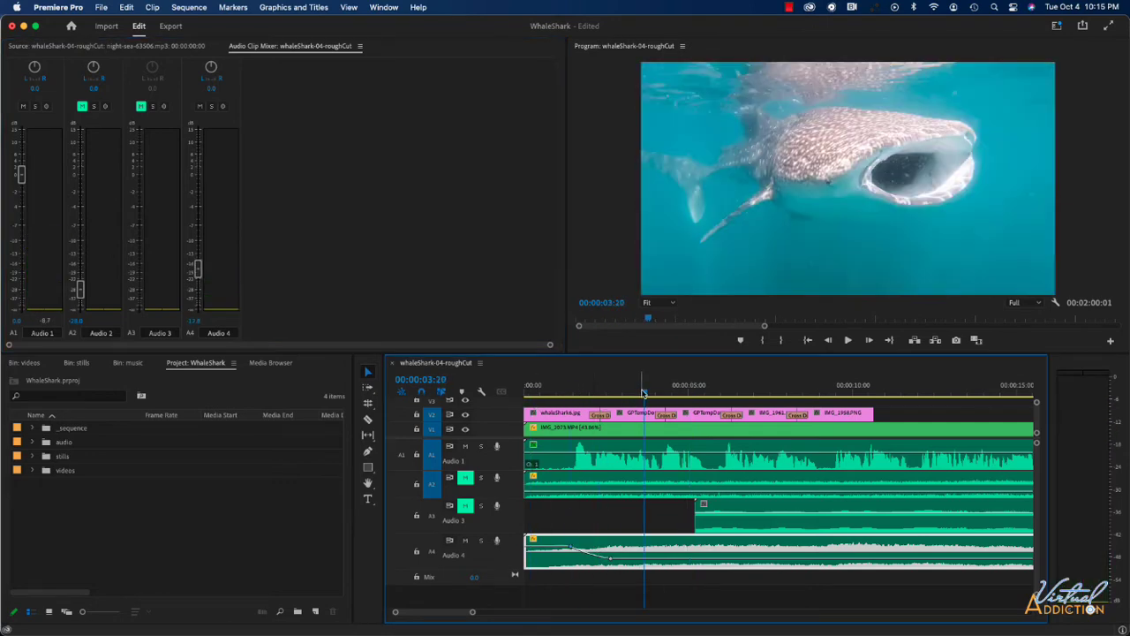
{"action": "key", "text": "Home"}
{"action": "key", "text": "space"}
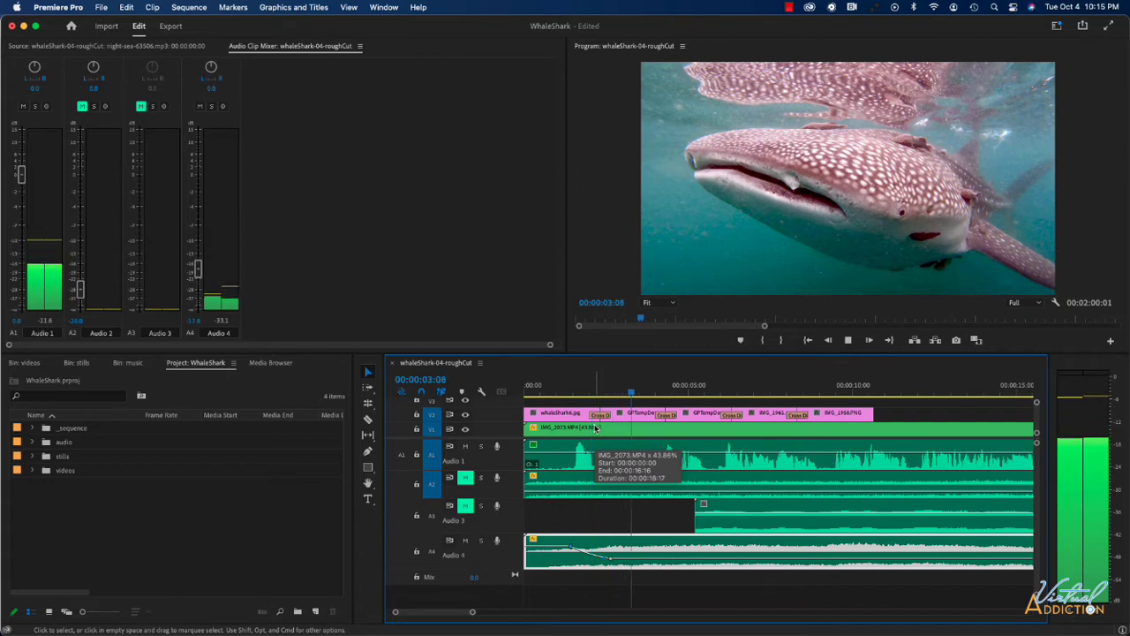
{"action": "key", "text": "space"}
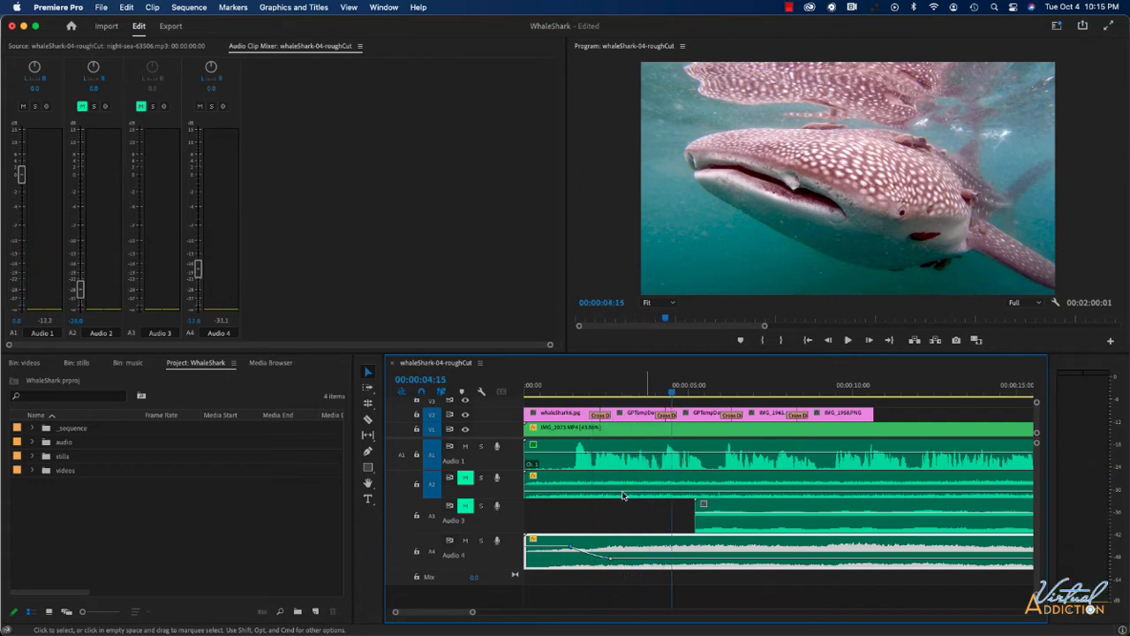
Step: Add a volume keyframe to the Audio 4 clip near its end, at about 00:00:43:20
{"action": "left_click", "coordinate": [626, 560]}
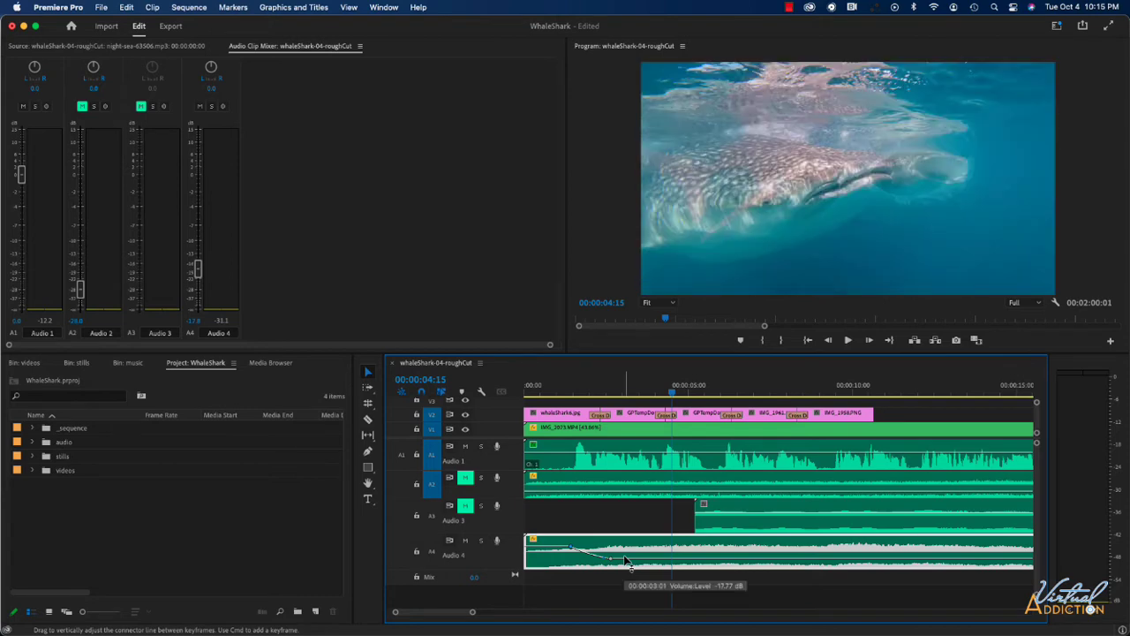
{"action": "left_click_drag", "start_coordinate": [473, 612], "coordinate": [629, 612]}
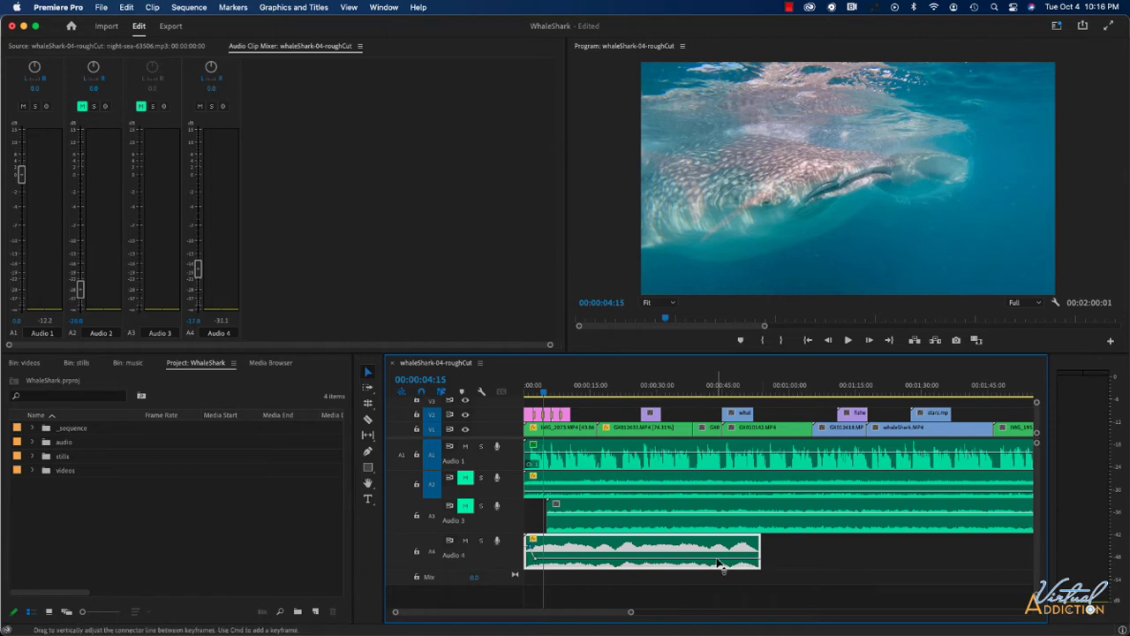
{"action": "mouse_move", "coordinate": [718, 563]}
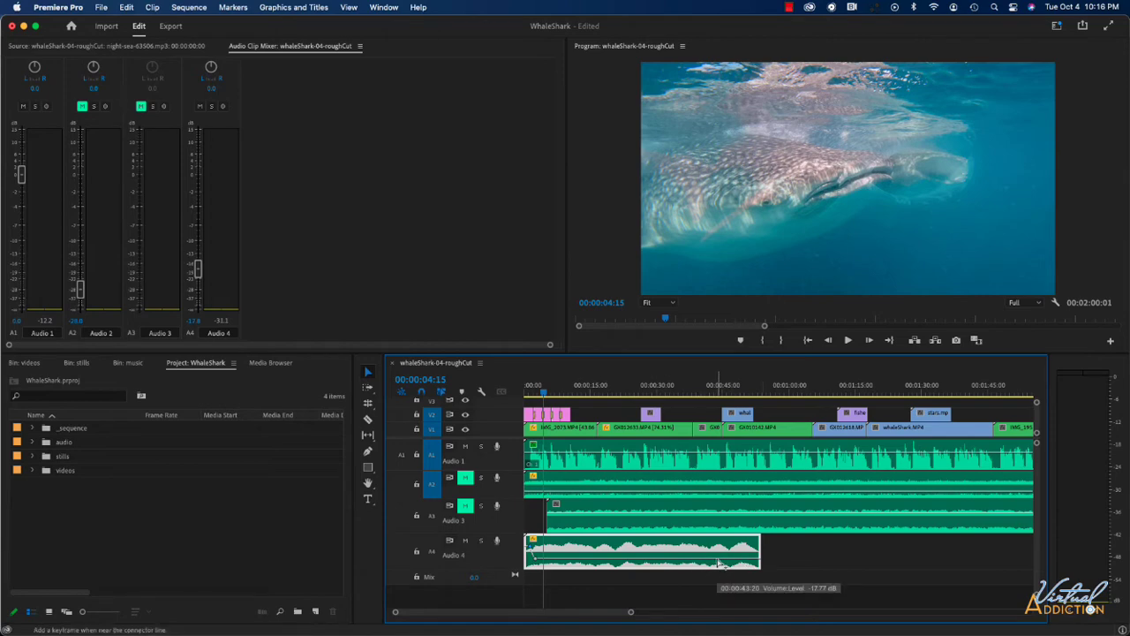
{"action": "left_click", "coordinate": [718, 563], "text": "super"}
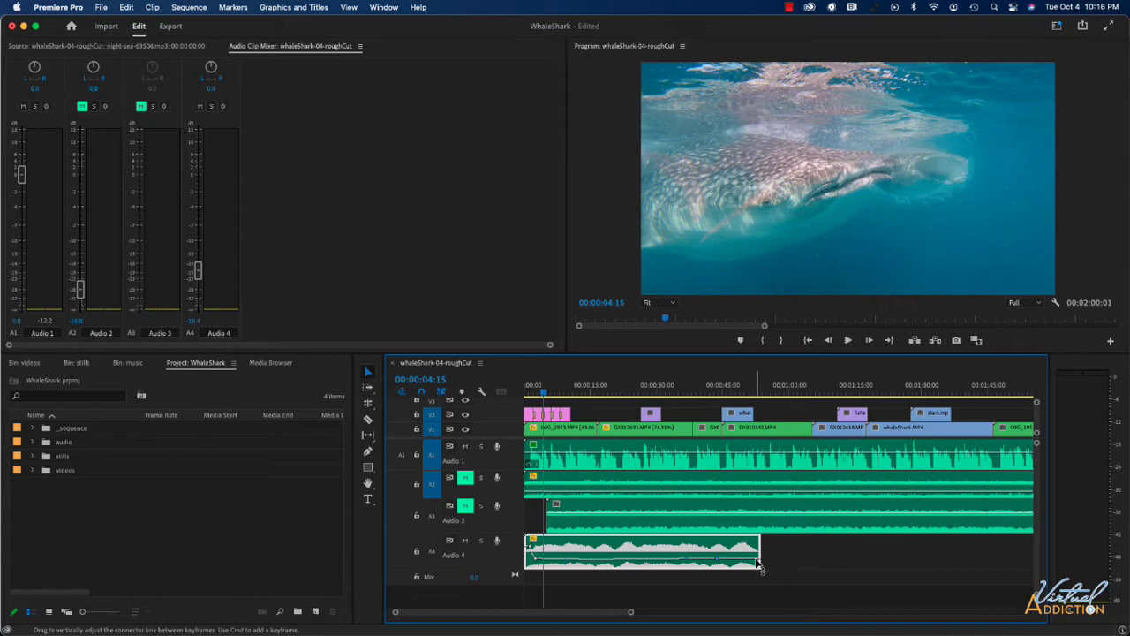
Step: Add a lowered volume keyframe at the end of the Audio 4 clip to fade it out, and play from about 39 seconds
{"action": "left_click_drag", "start_coordinate": [758, 564], "coordinate": [758, 574]}
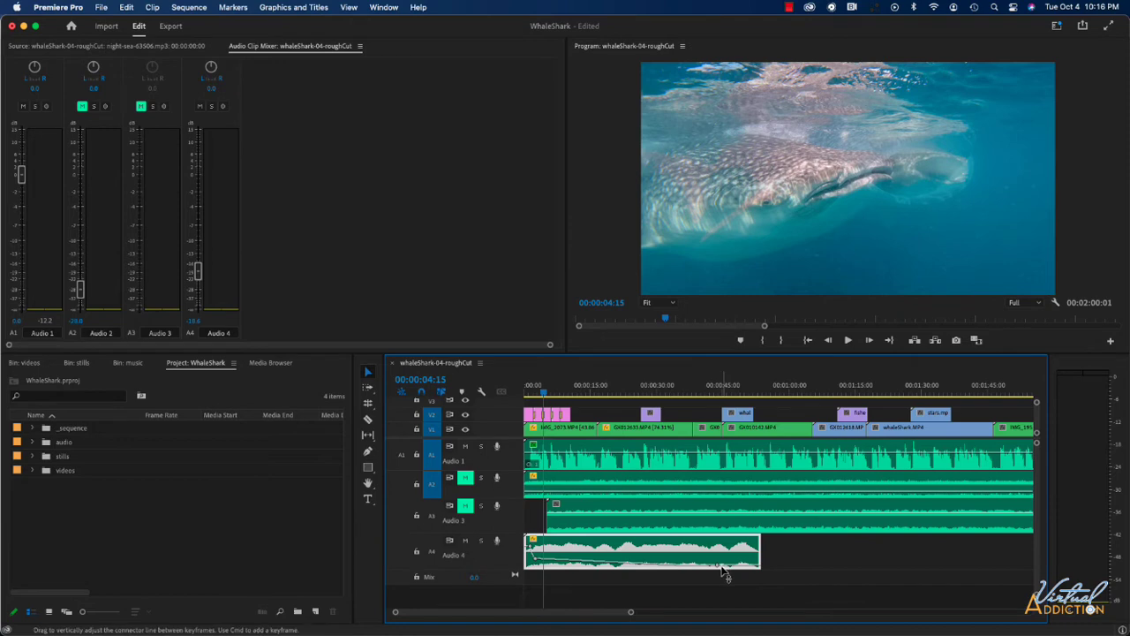
{"action": "key", "text": "super+z"}
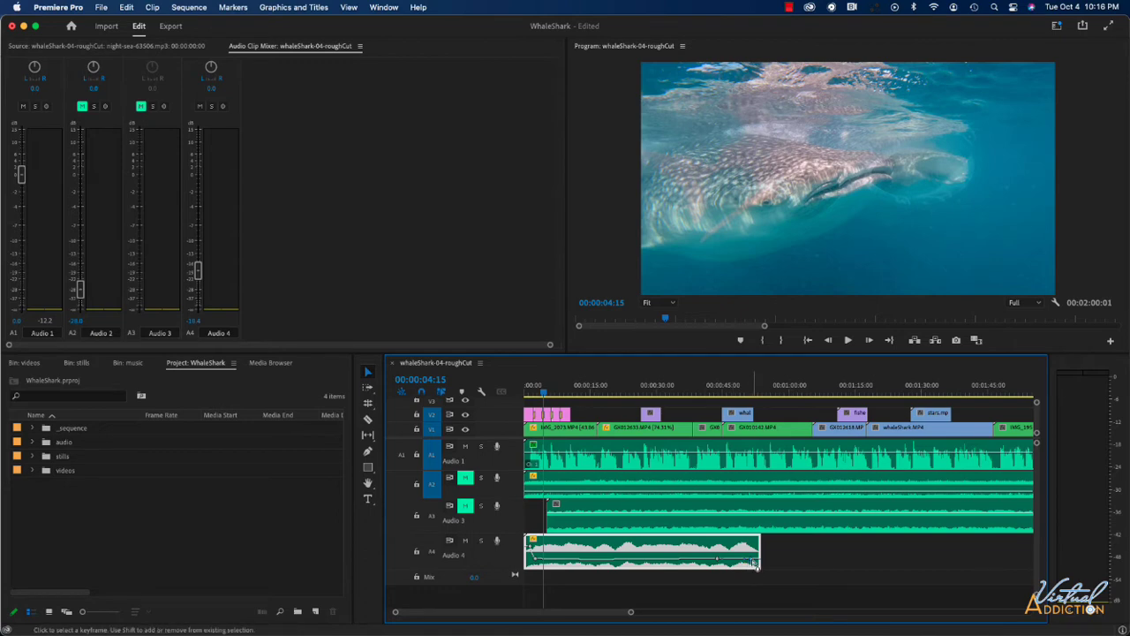
{"action": "mouse_move", "coordinate": [755, 566]}
{"action": "left_mouse_down"}
{"action": "mouse_move", "coordinate": [756, 576]}
{"action": "mouse_move", "coordinate": [757, 566]}
{"action": "left_mouse_up"}
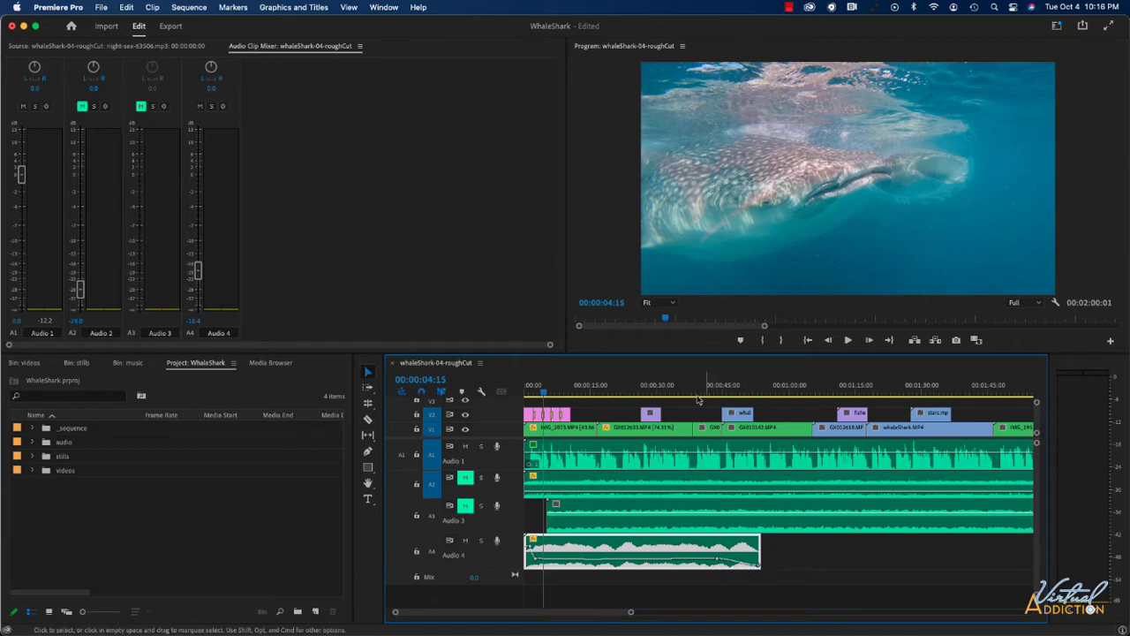
{"action": "left_click", "coordinate": [698, 391]}
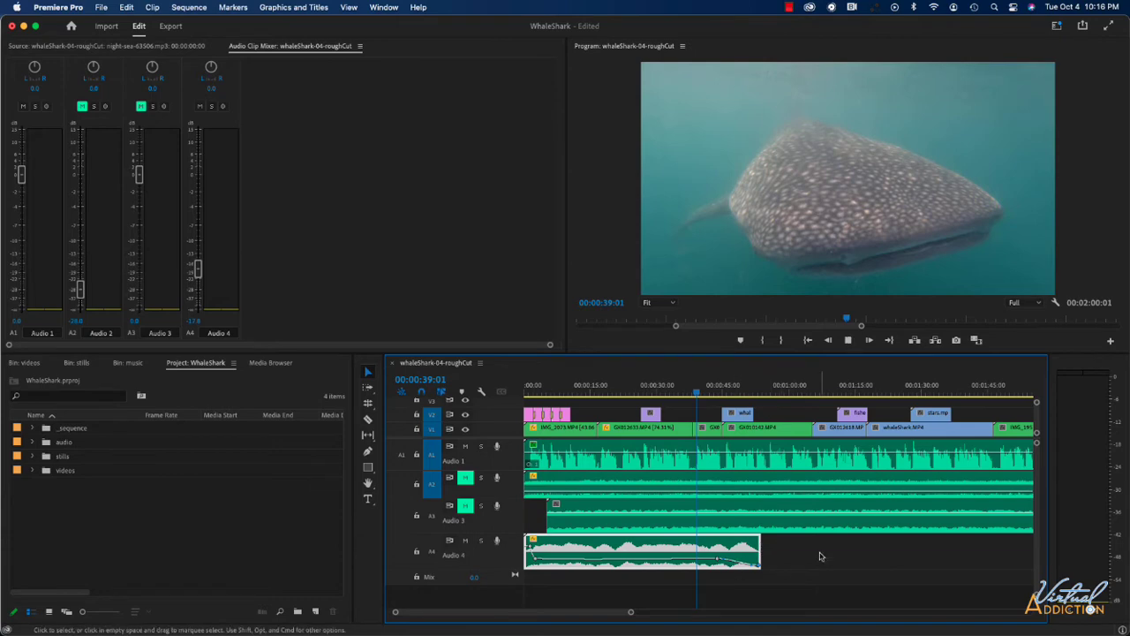
Step: Play the Audio 4 fade-out from about 39 seconds to its end and unmute the Audio 3 track
{"action": "key", "text": "space"}
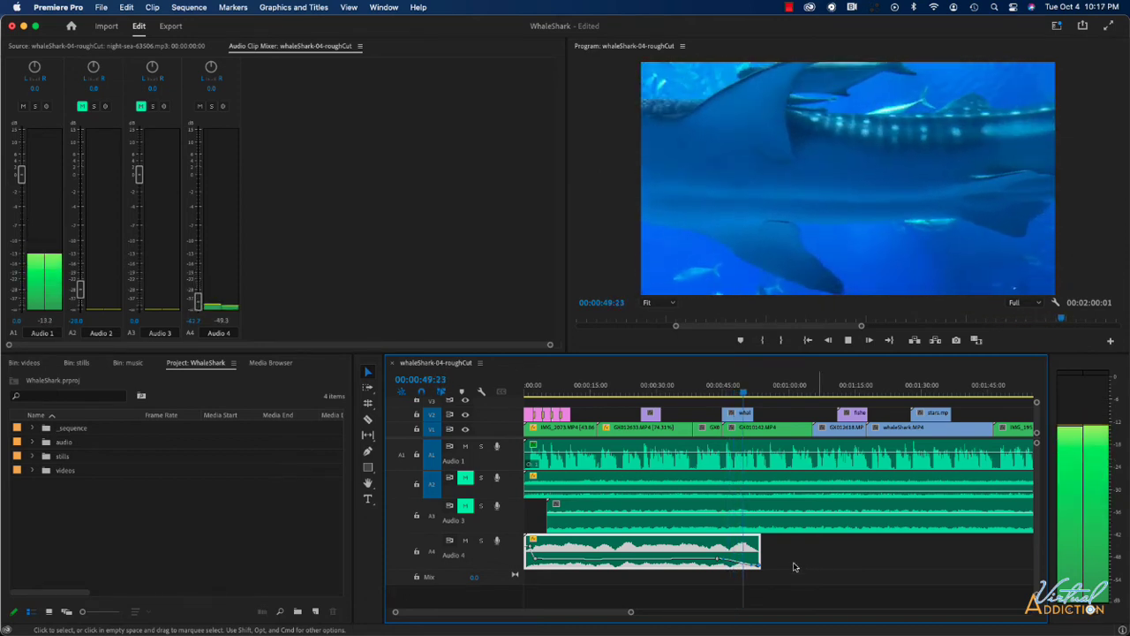
{"action": "key", "text": "space"}
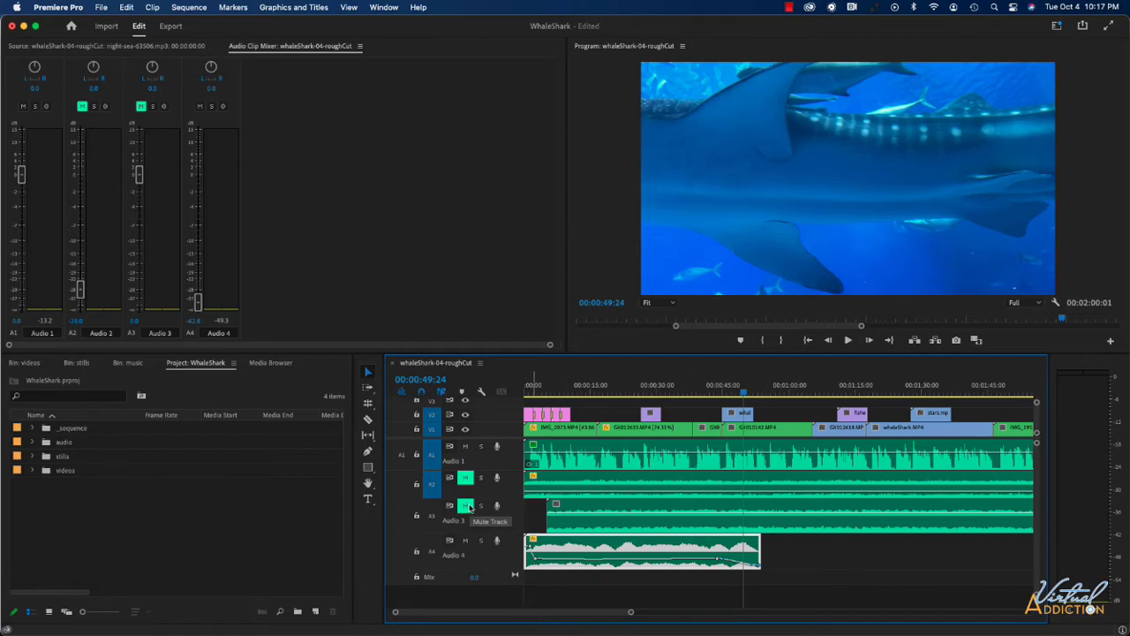
{"action": "left_click", "coordinate": [467, 506]}
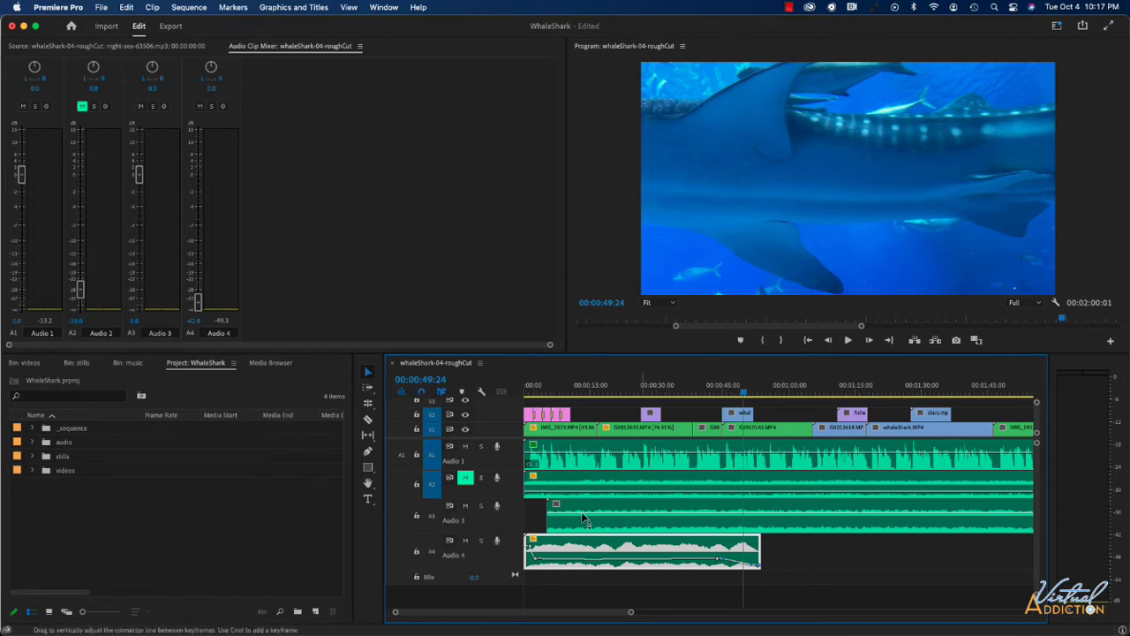
Step: Fade up the Audio 3 clip with two volume keyframes, lowering the first at about 35 seconds and placing the second near 00:00:49:24
{"action": "left_click", "coordinate": [683, 519]}
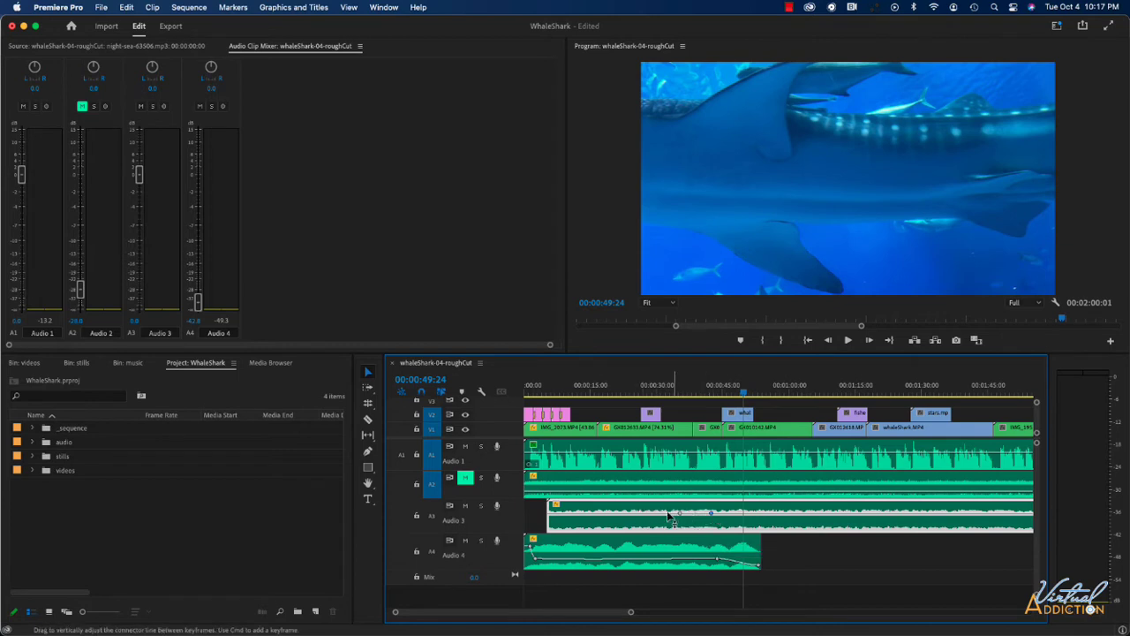
{"action": "left_click_drag", "start_coordinate": [680, 514], "coordinate": [680, 528]}
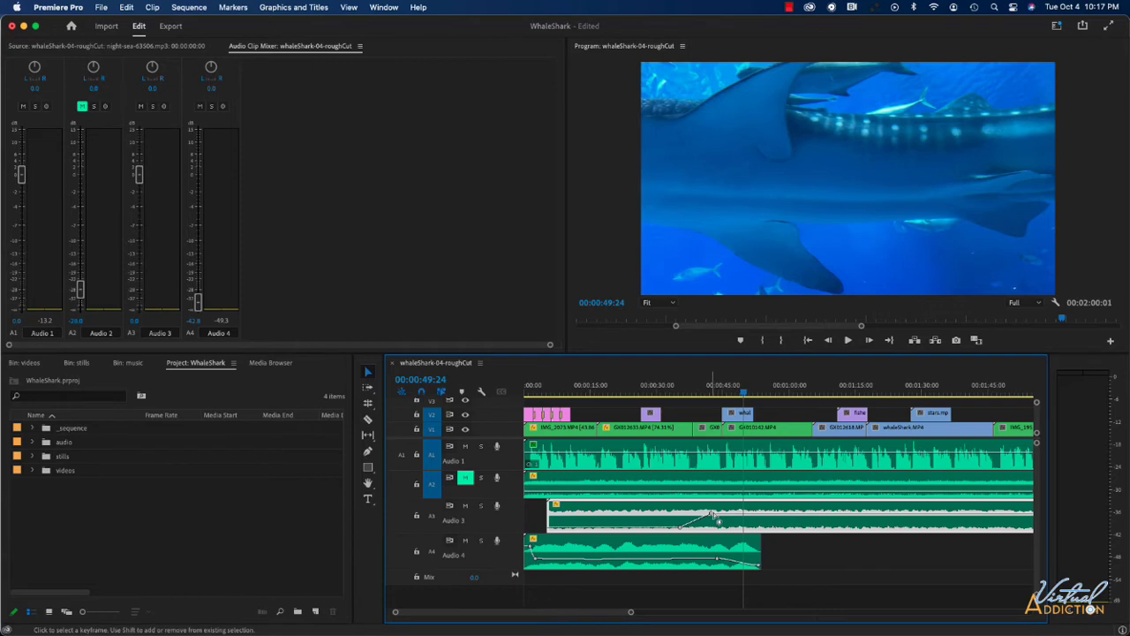
{"action": "left_click_drag", "start_coordinate": [712, 514], "coordinate": [741, 513]}
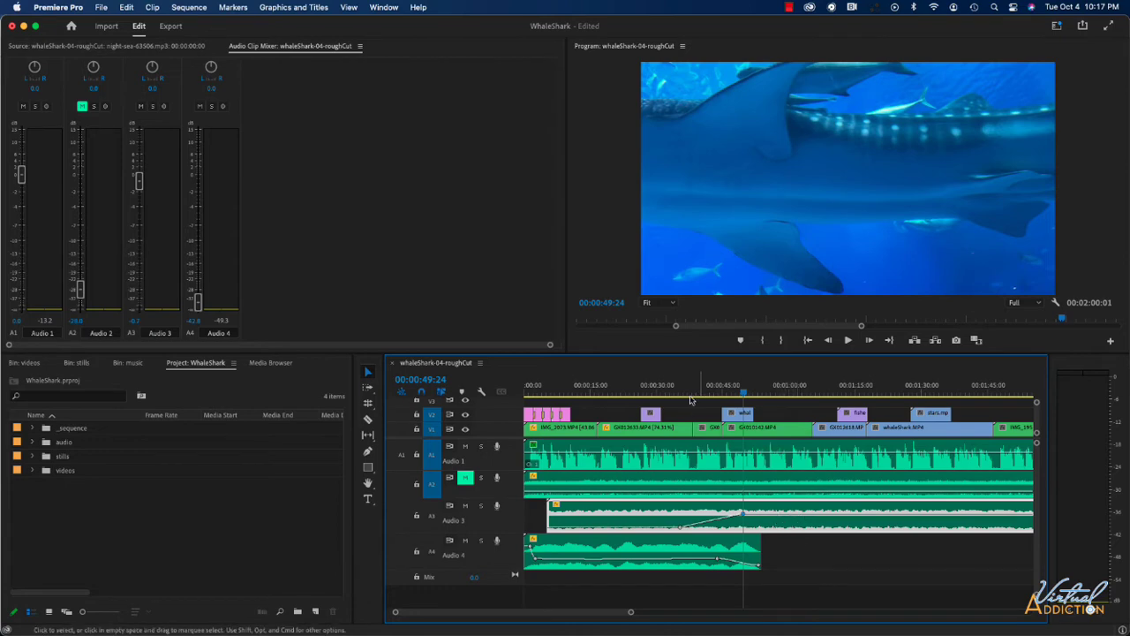
Step: Play the sequence from about 24 seconds through the Audio 3 fade-up to check its level against the narration
{"action": "left_click", "coordinate": [632, 391]}
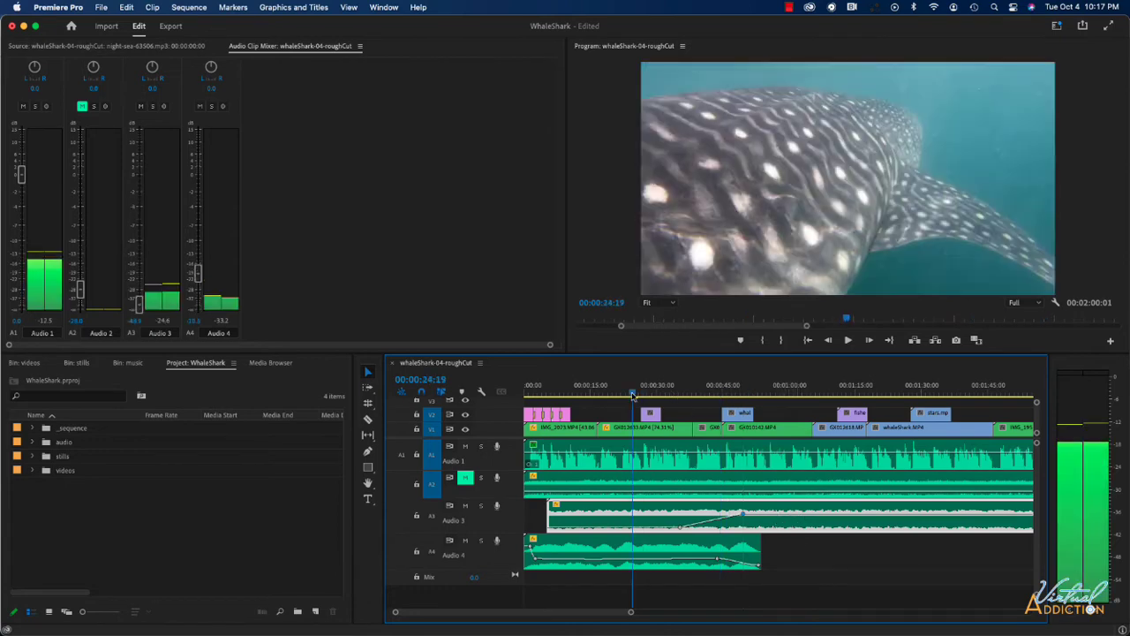
{"action": "key", "text": "space"}
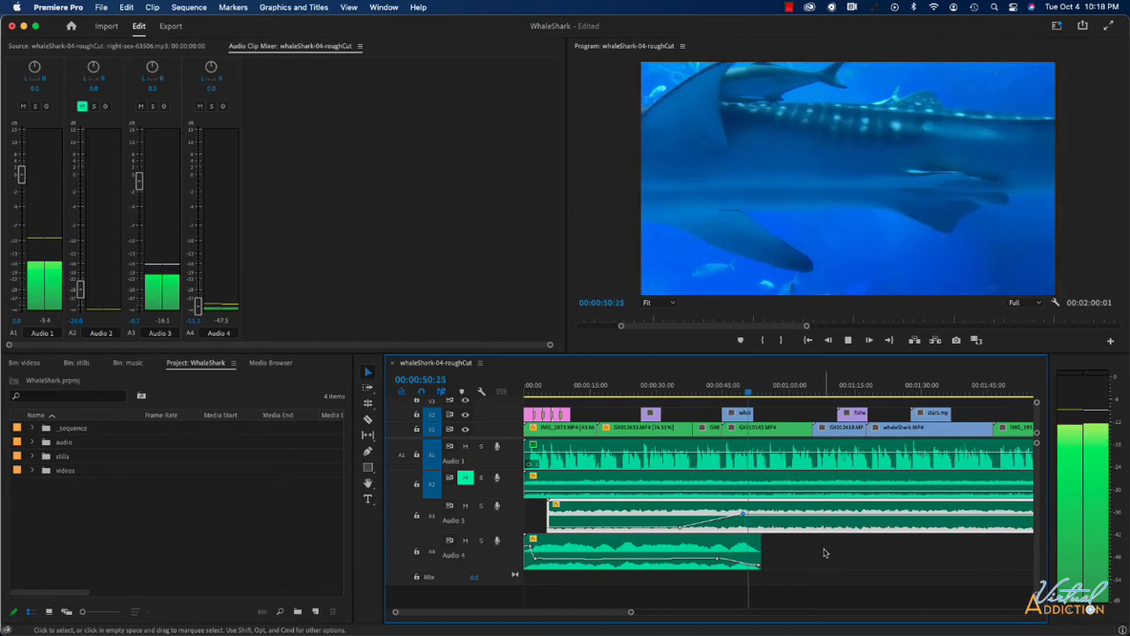
{"action": "key", "text": "space"}
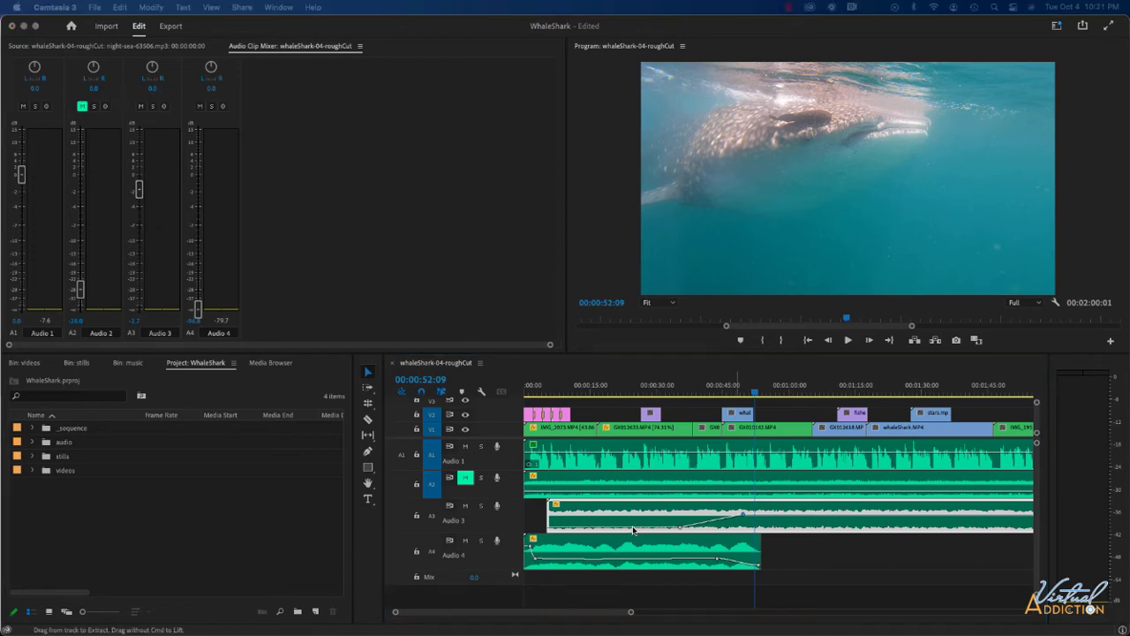
Step: Add two volume keyframes near the end of the Audio 2 clip and lower the second, at about 00:01:57:25, to fade it out
{"action": "left_click", "coordinate": [632, 529]}
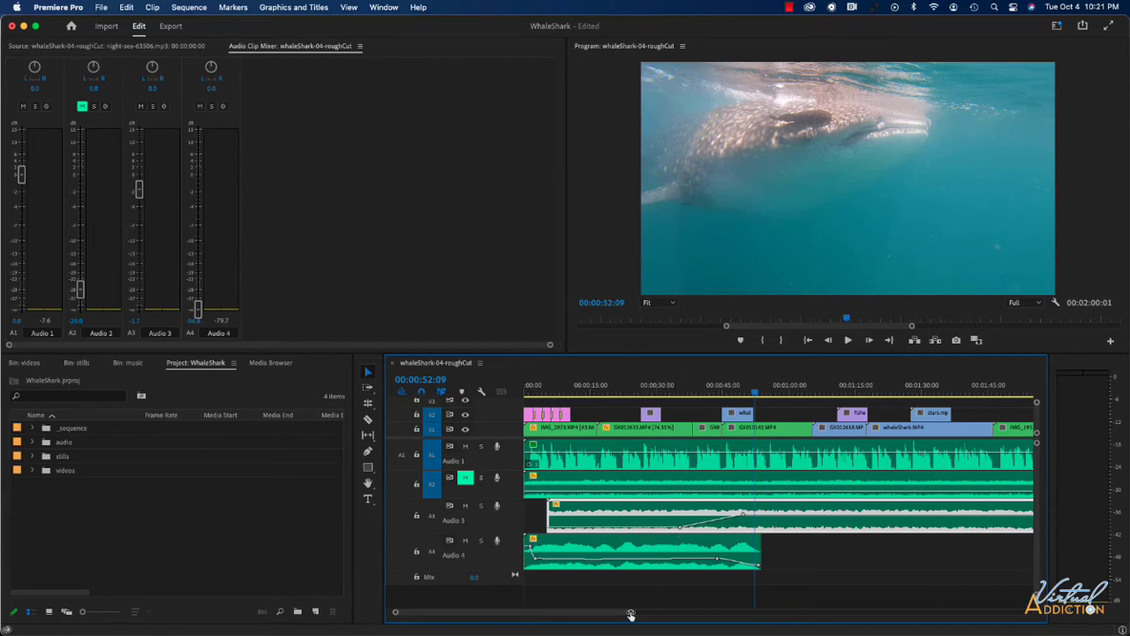
{"action": "left_click_drag", "start_coordinate": [631, 614], "coordinate": [652, 614]}
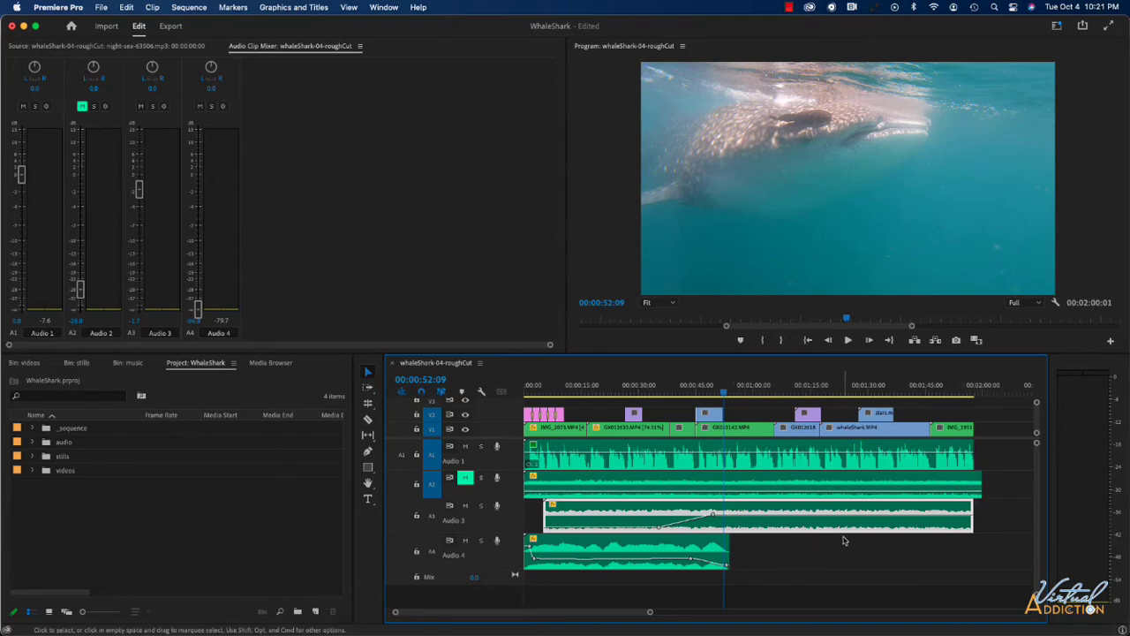
{"action": "left_click", "coordinate": [954, 385]}
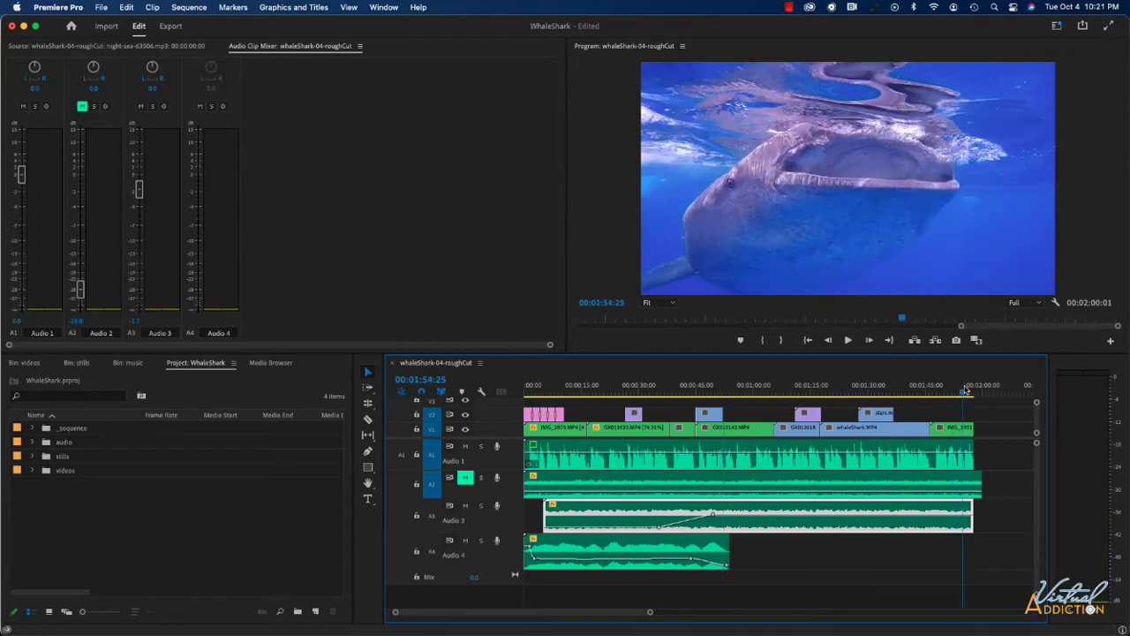
{"action": "key", "text": "equal"}
{"action": "key", "text": "equal"}
{"action": "key", "text": "equal"}
{"action": "key", "text": "equal"}
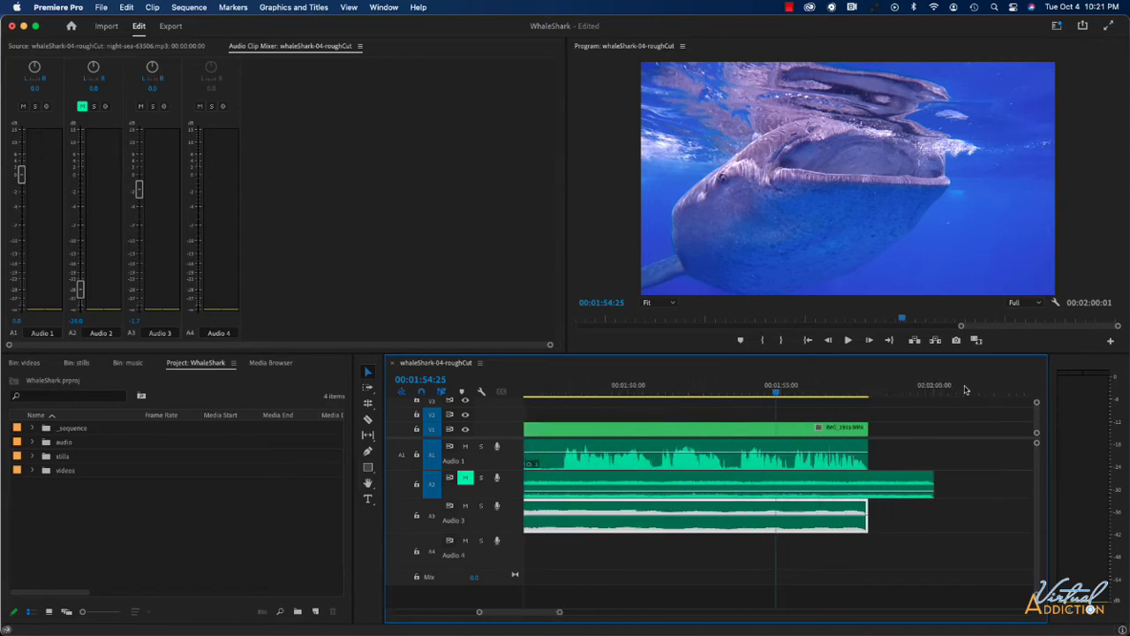
{"action": "scroll", "coordinate": [964, 390], "scroll_direction": "right", "scroll_amount": 3}
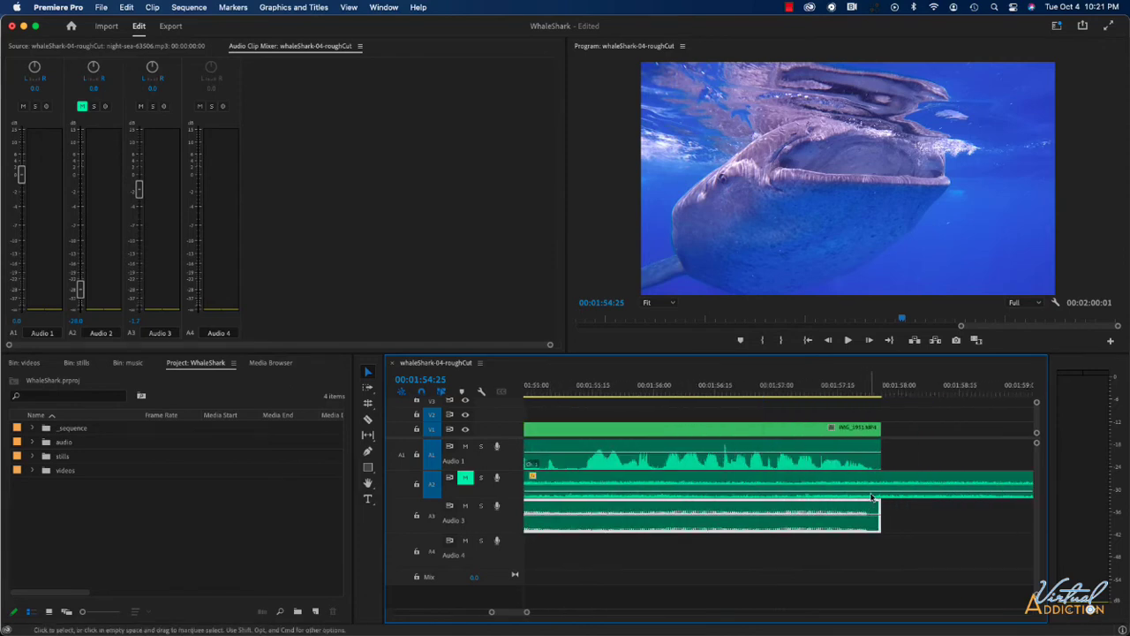
{"action": "left_click_drag", "start_coordinate": [874, 498], "coordinate": [875, 498]}
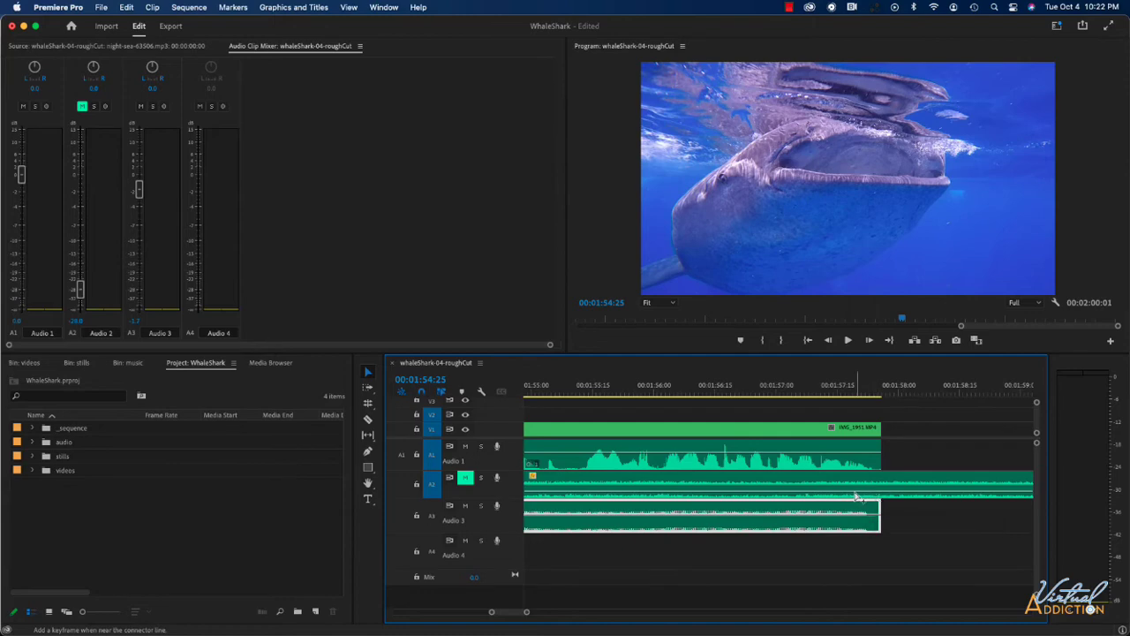
{"action": "left_click", "coordinate": [844, 497]}
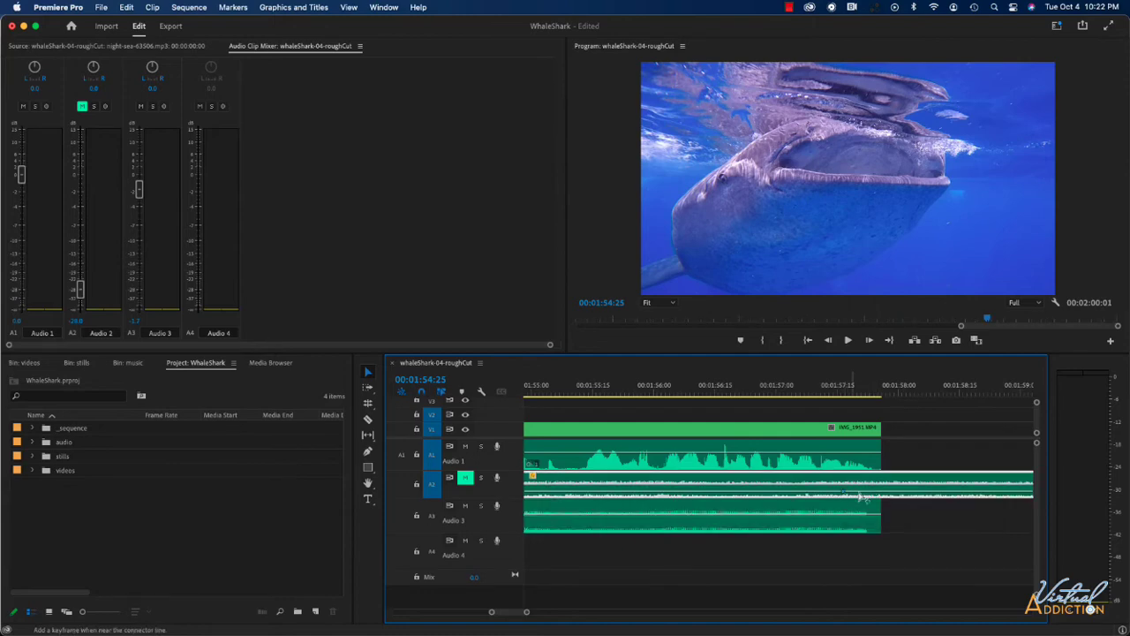
{"action": "left_click", "coordinate": [882, 494], "text": "super"}
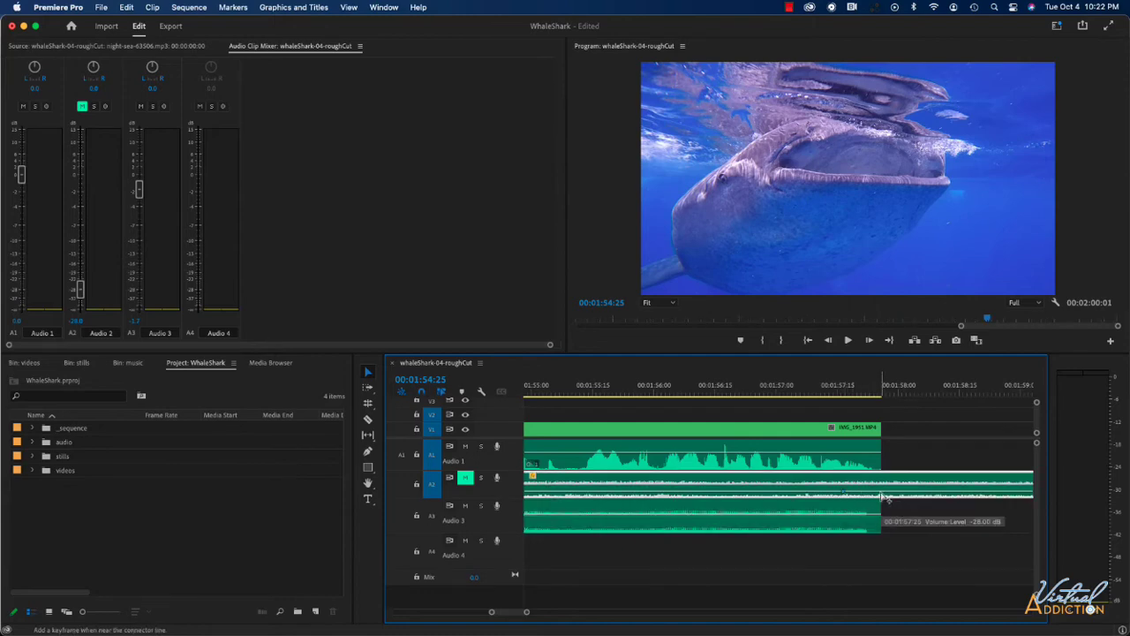
{"action": "left_click_drag", "start_coordinate": [882, 492], "coordinate": [884, 500]}
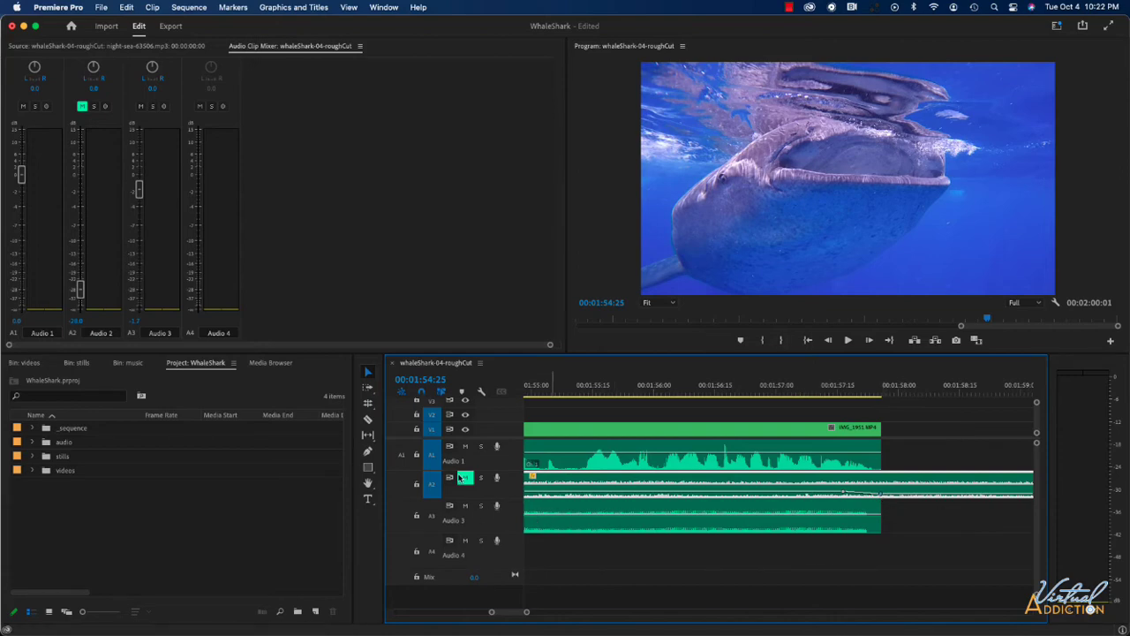
Step: Unmute the Audio 2 track and play the sequence's ending from about 00:01:56:16 to check the fade-out
{"action": "left_click", "coordinate": [466, 478]}
{"action": "left_click", "coordinate": [719, 388]}
{"action": "key", "text": "space"}
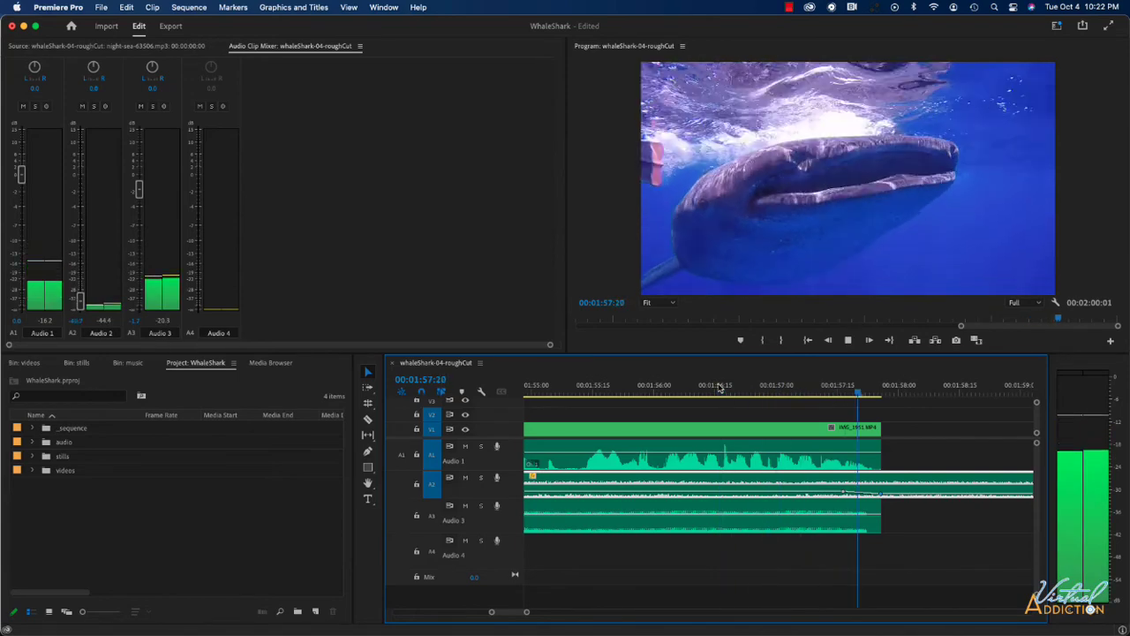
{"action": "key", "text": "space"}
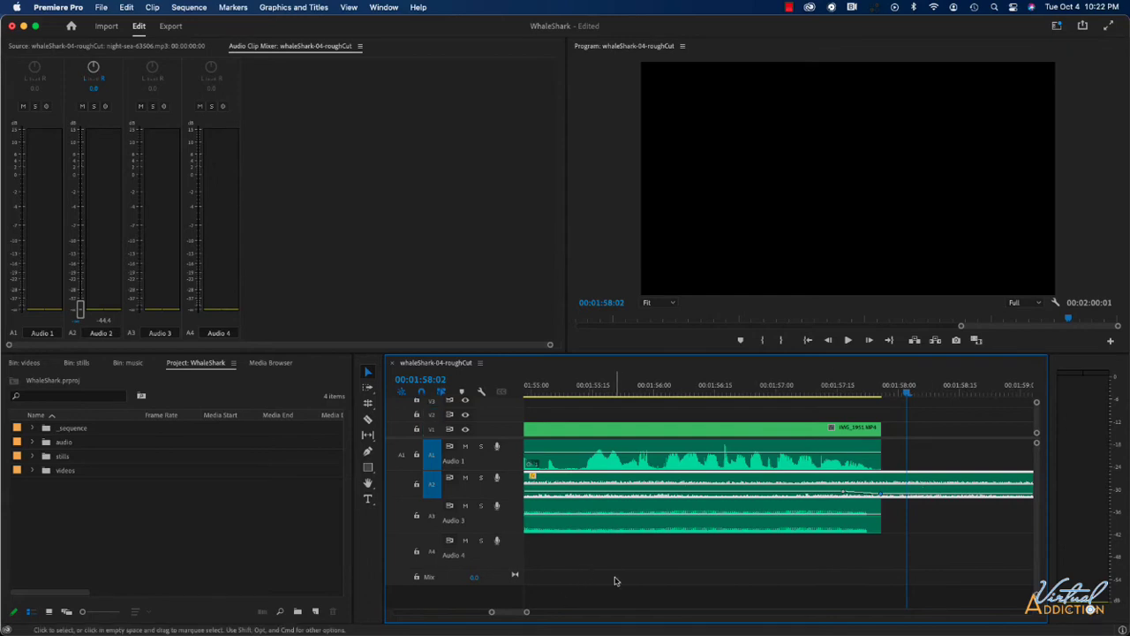
Step: Play the full mix from the start and again from about 30 seconds through the music fade-up
{"action": "scroll", "coordinate": [616, 580], "scroll_direction": "down", "scroll_amount": 10}
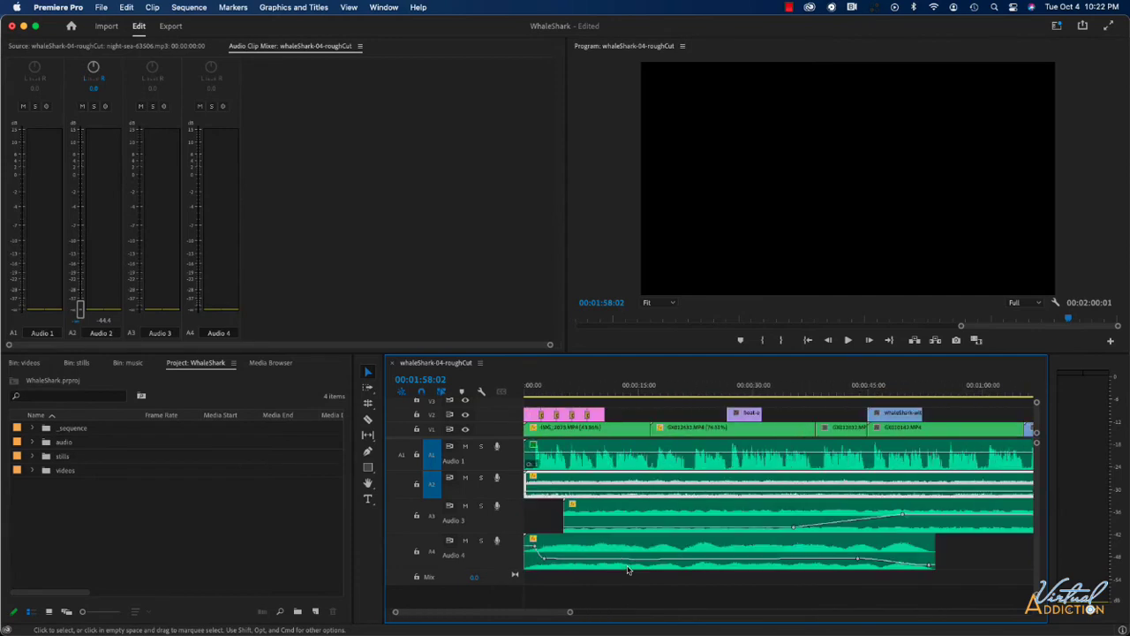
{"action": "scroll", "coordinate": [628, 569], "scroll_direction": "down", "scroll_amount": 3}
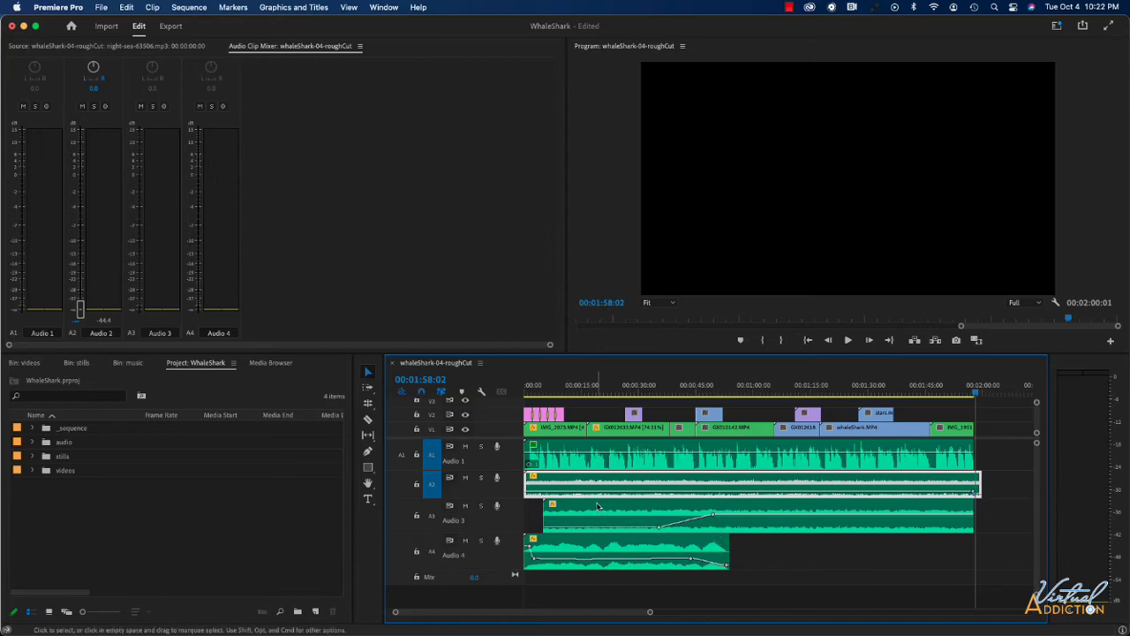
{"action": "left_click", "coordinate": [534, 388]}
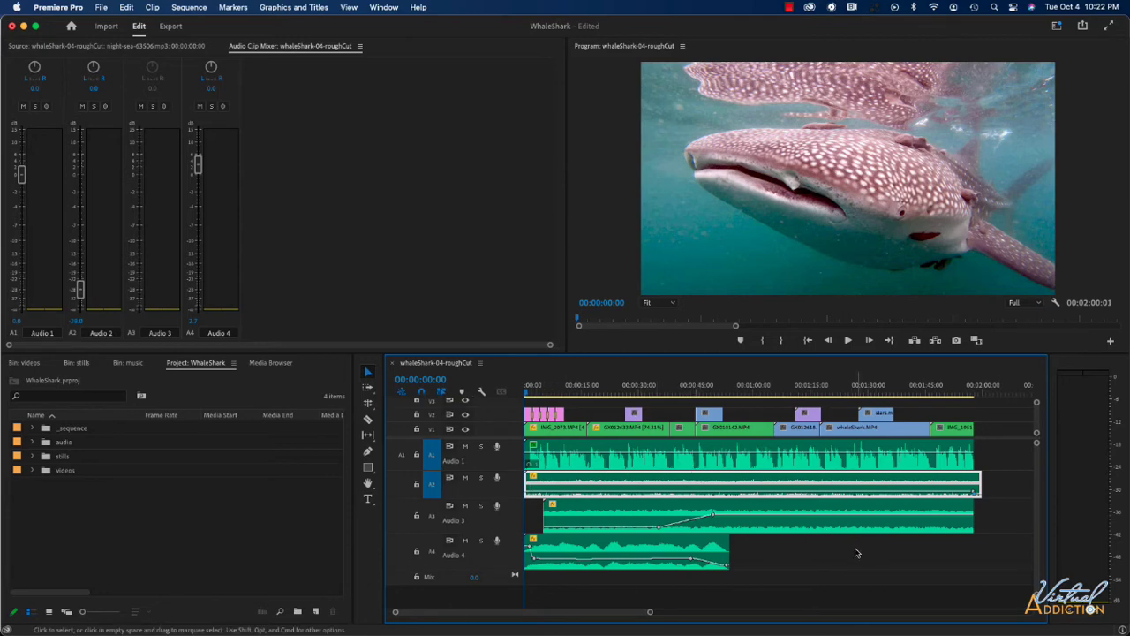
{"action": "key", "text": "space"}
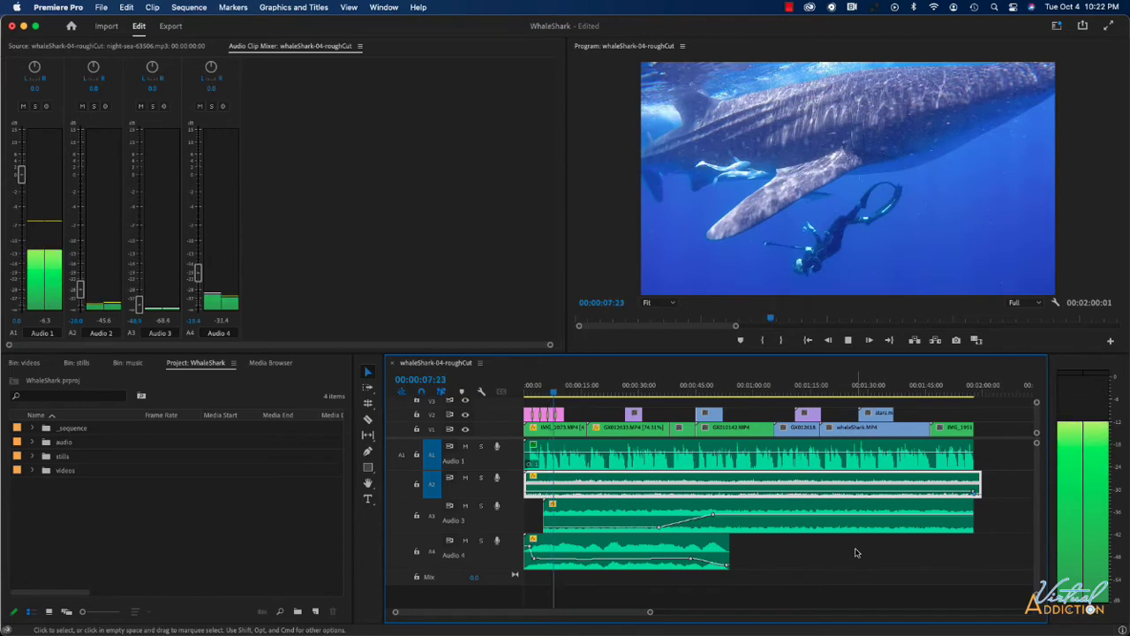
{"action": "left_click", "coordinate": [641, 389]}
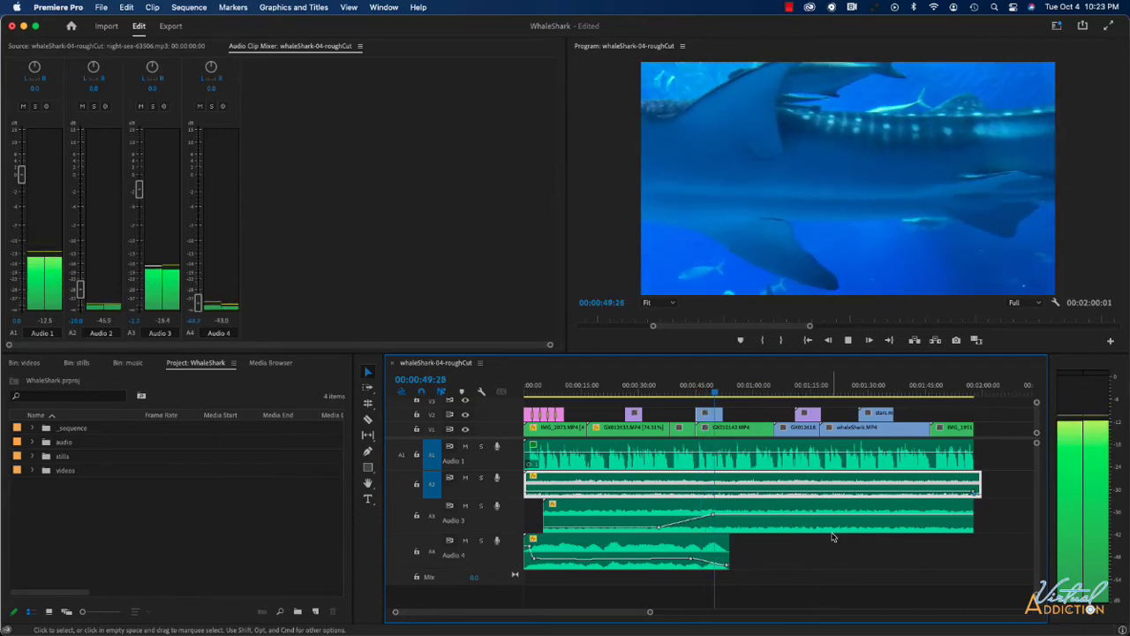
{"action": "key", "text": "space"}
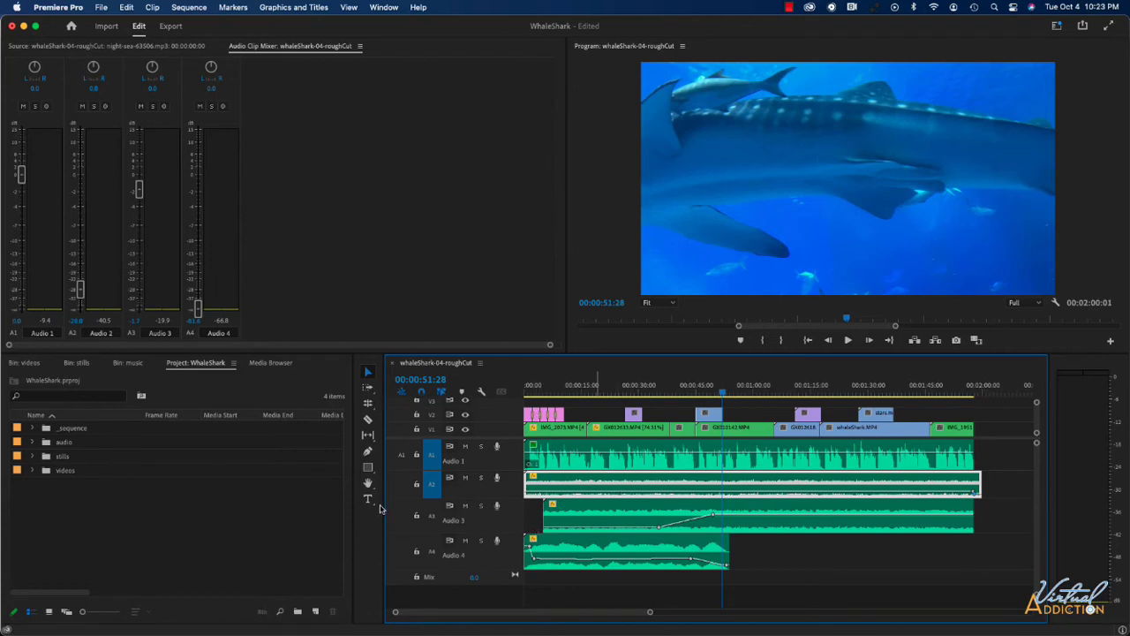
Step: Duplicate the whaleShark-04-roughCut sequence in the _sequence bin
{"action": "left_click", "coordinate": [33, 430]}
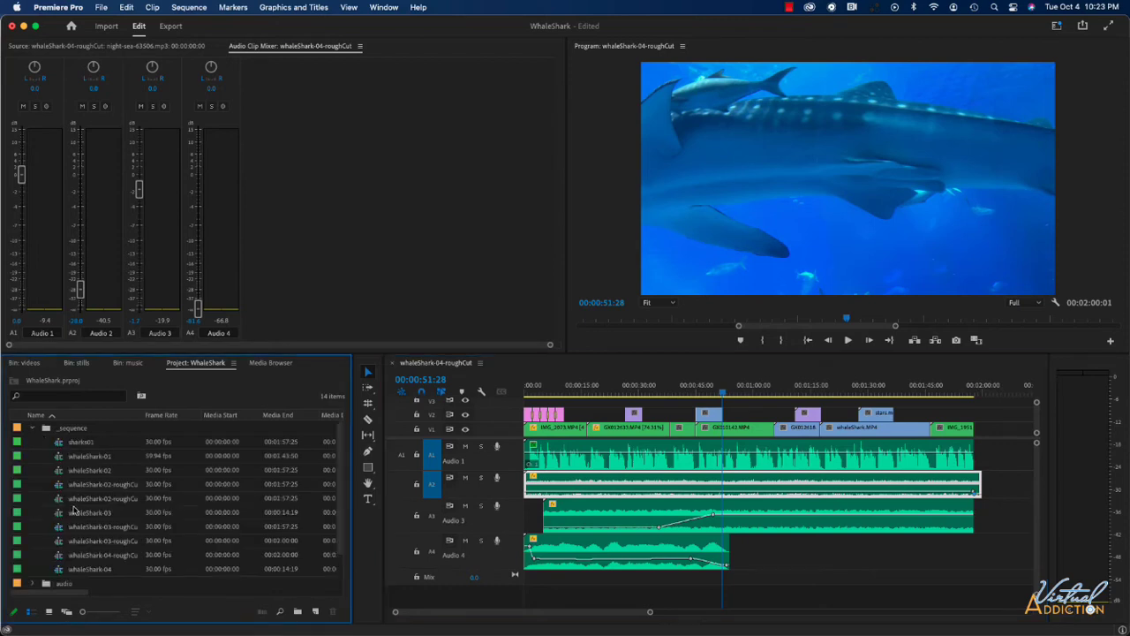
{"action": "right_click", "coordinate": [109, 556]}
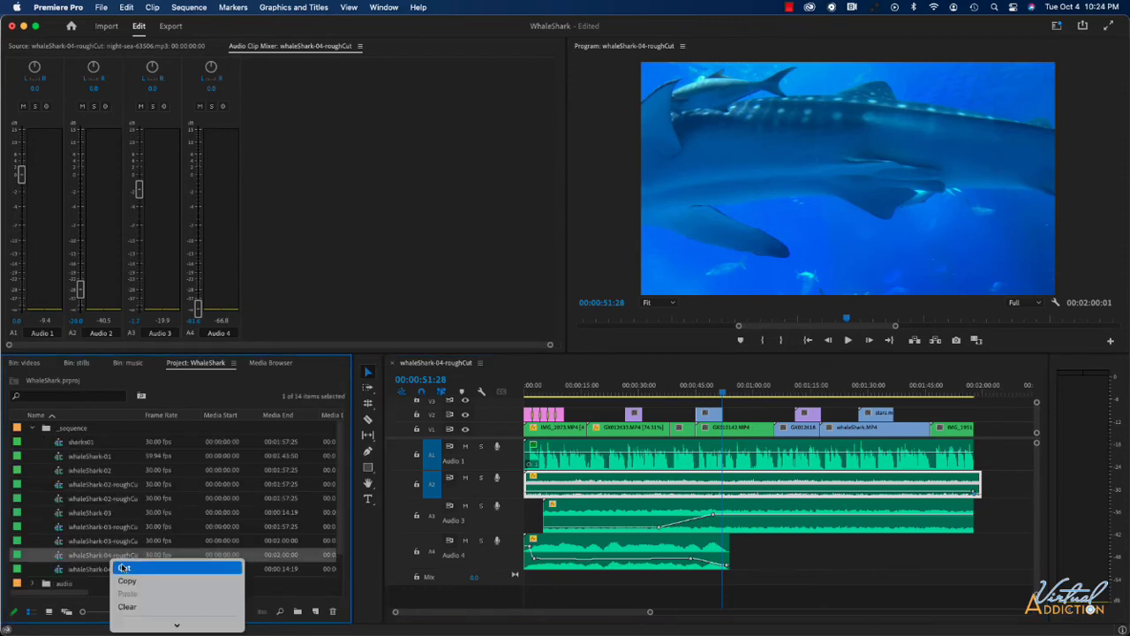
{"action": "left_click", "coordinate": [135, 562]}
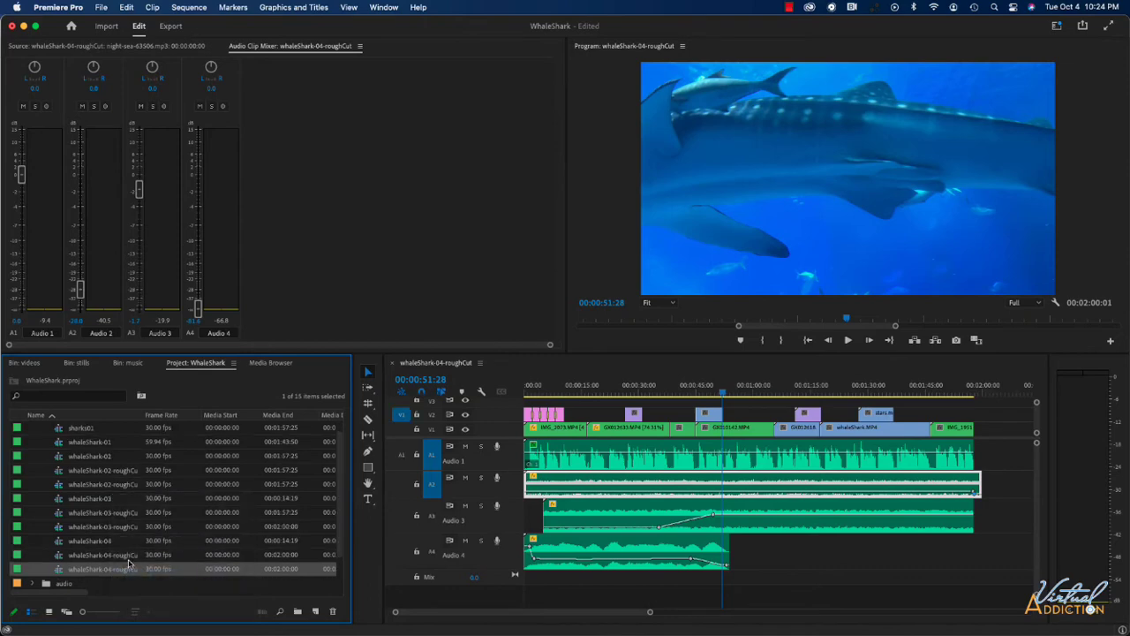
Step: Rename the duplicated sequence to whaleShark-05-roughCut Copy 01
{"action": "left_click", "coordinate": [111, 570]}
{"action": "left_click", "coordinate": [112, 571]}
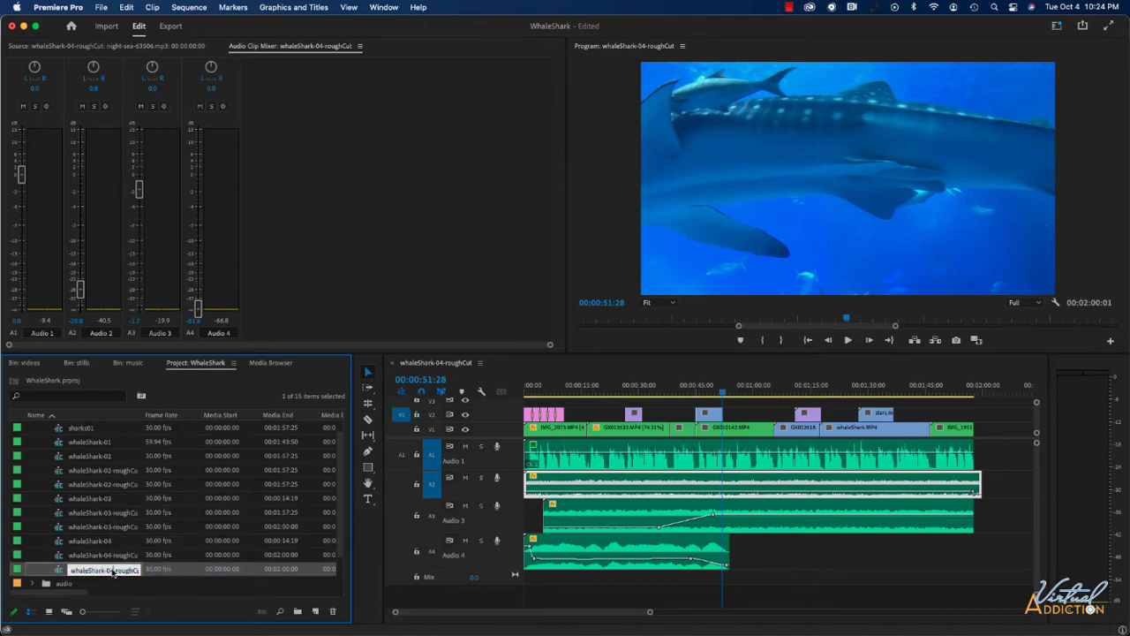
{"action": "key", "text": "BackSpace"}
{"action": "type", "text": "5"}
{"action": "key", "text": "Return"}
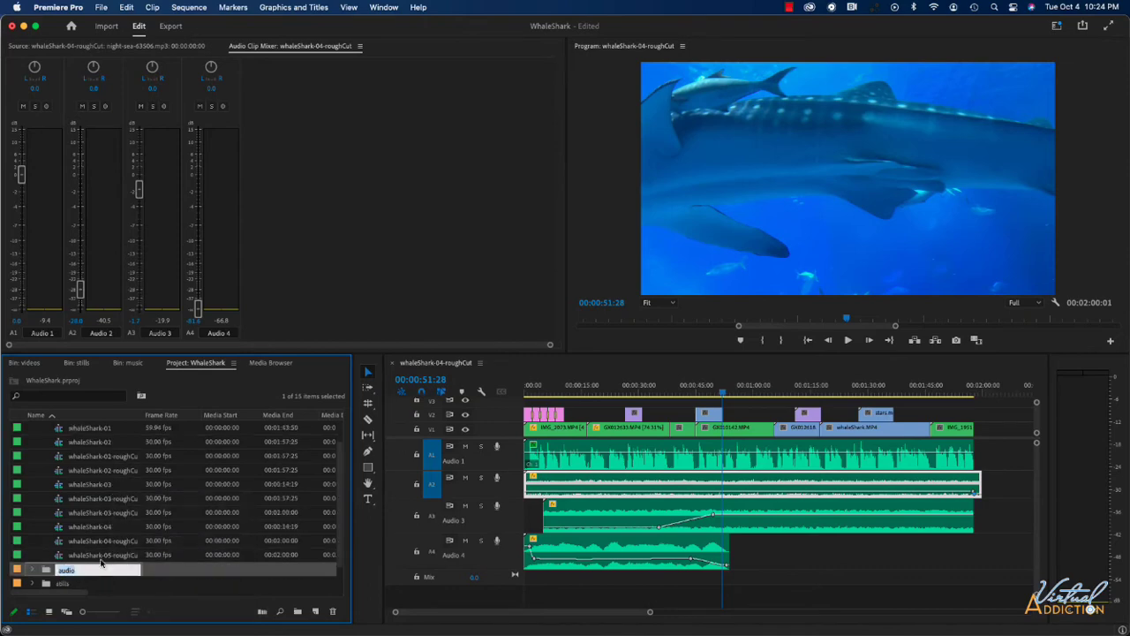
Step: Open the whaleShark-05-roughCut Copy 01 sequence in the timeline and collapse the _sequence bin
{"action": "double_click", "coordinate": [101, 555]}
{"action": "scroll", "coordinate": [40, 460], "scroll_direction": "up", "scroll_amount": 2}
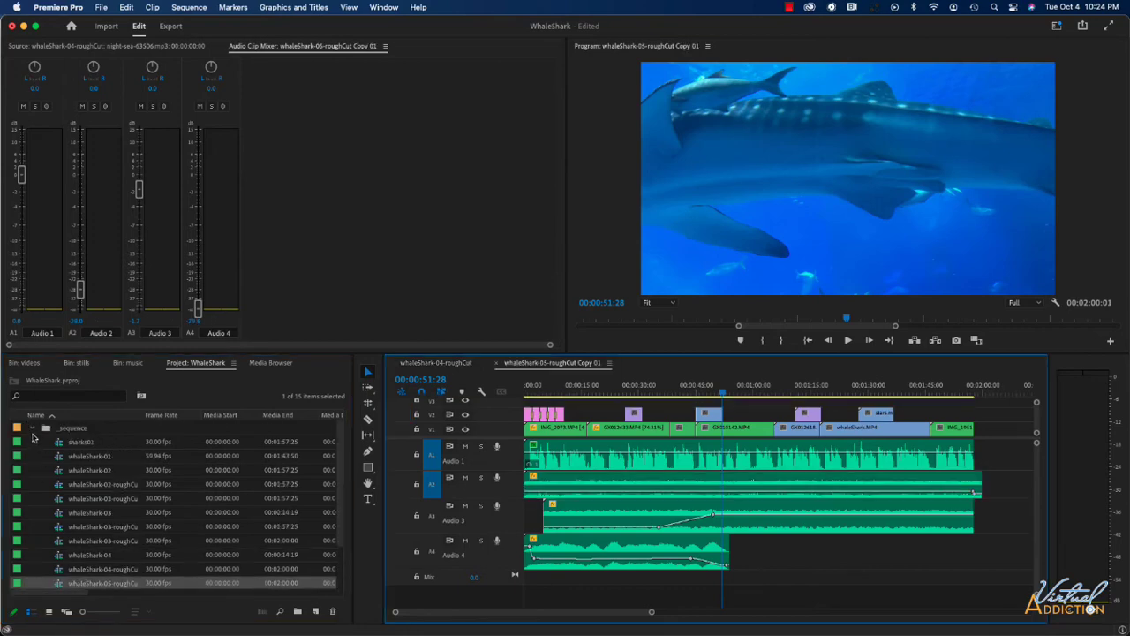
{"action": "left_click", "coordinate": [33, 428]}
Step: Delete the Audio 4 and Audio 2 clips from the whaleShark-05-roughCut Copy 01 sequence
{"action": "left_click_drag", "start_coordinate": [777, 563], "coordinate": [634, 554]}
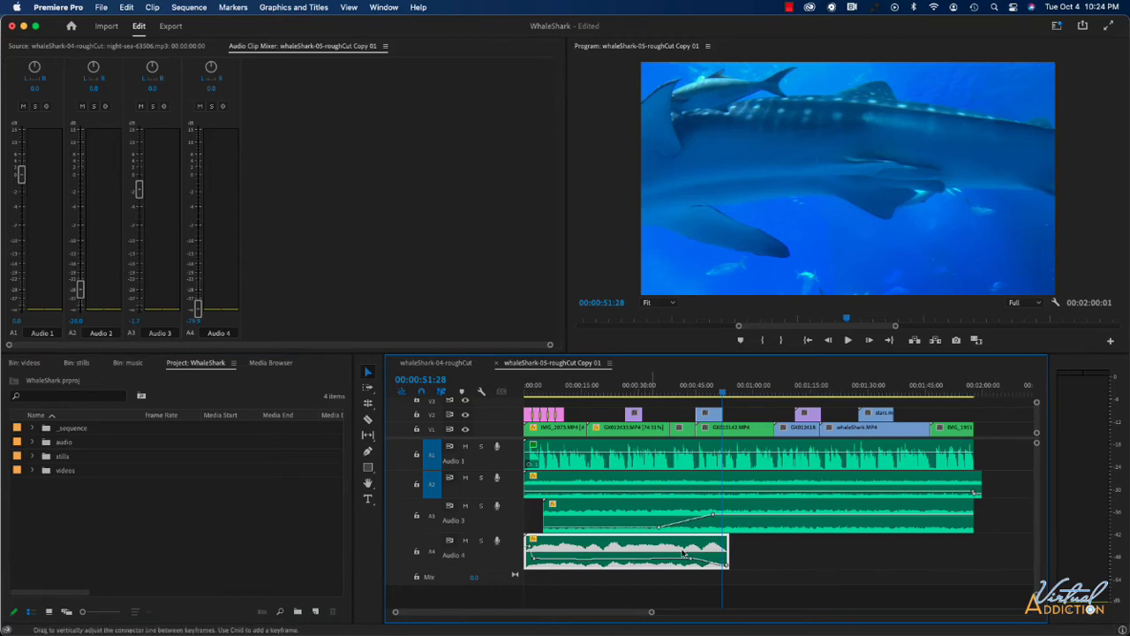
{"action": "key", "text": "Delete"}
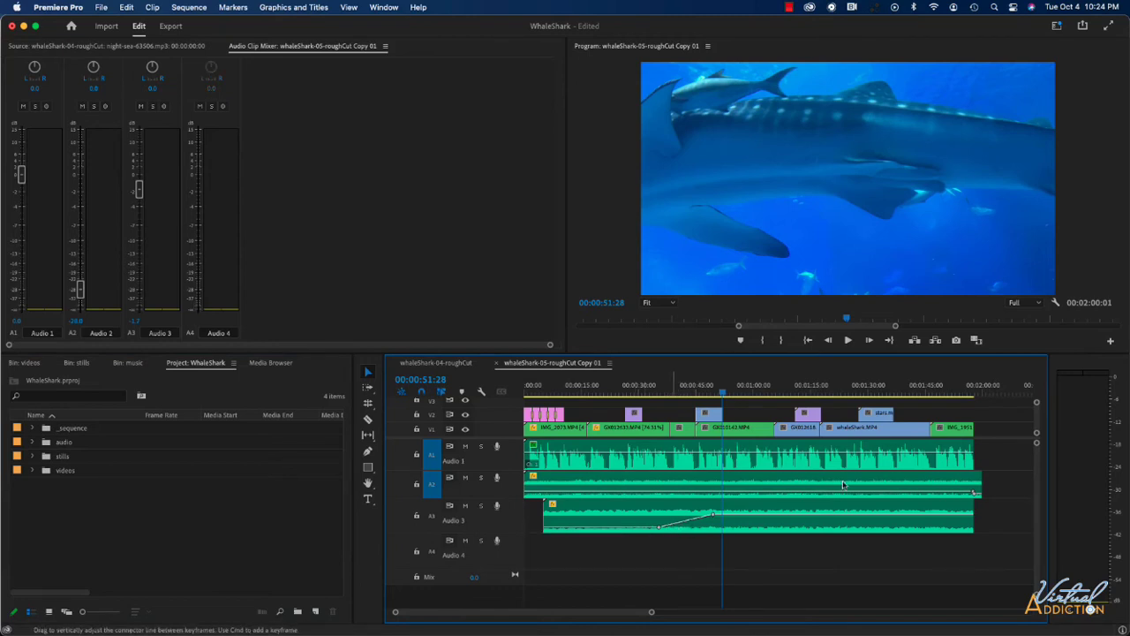
{"action": "left_click", "coordinate": [948, 489]}
{"action": "key", "text": "Delete"}
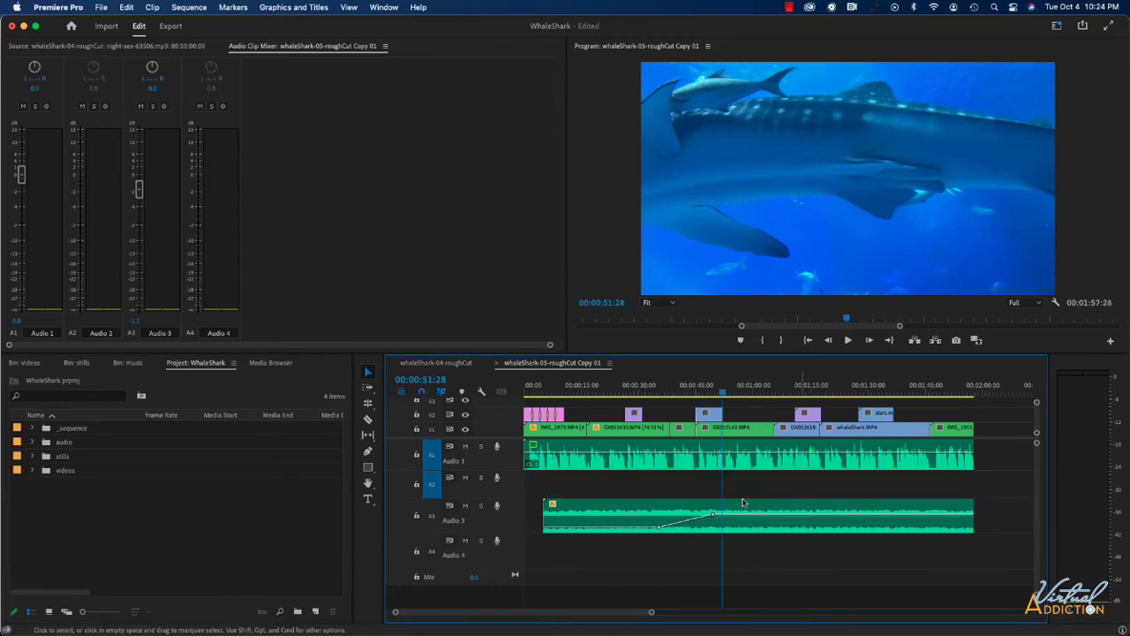
Step: Move the Audio 3 music clip to the start of Audio 2 and remove its volume keyframes
{"action": "left_click_drag", "start_coordinate": [606, 516], "coordinate": [589, 488]}
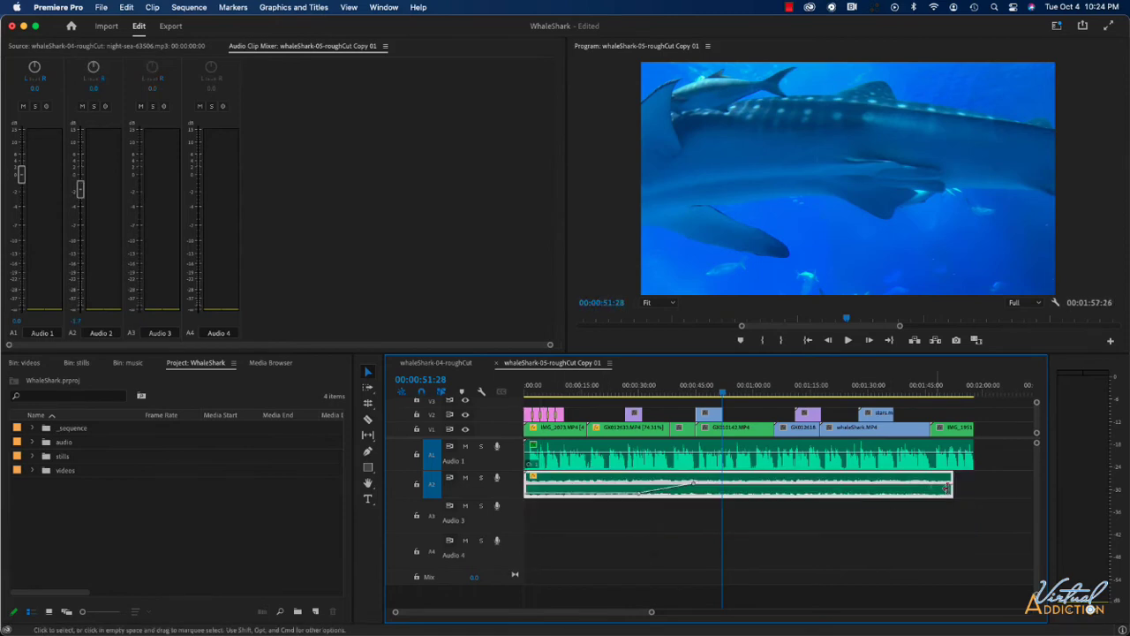
{"action": "left_click", "coordinate": [643, 501]}
{"action": "key", "text": "Delete"}
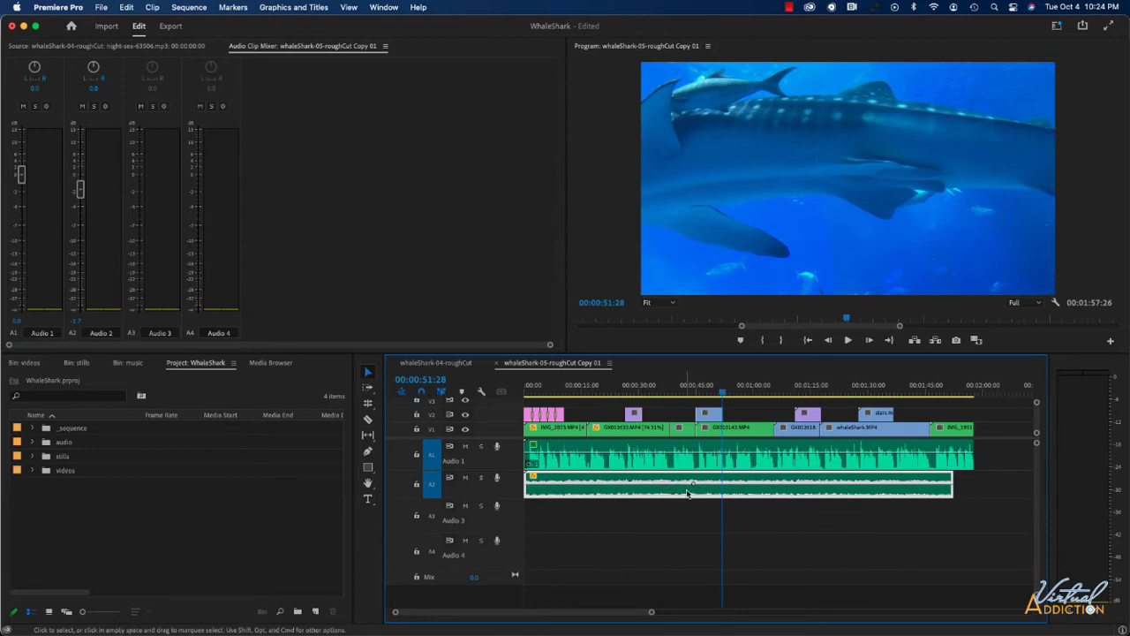
{"action": "left_click_drag", "start_coordinate": [696, 489], "coordinate": [702, 532]}
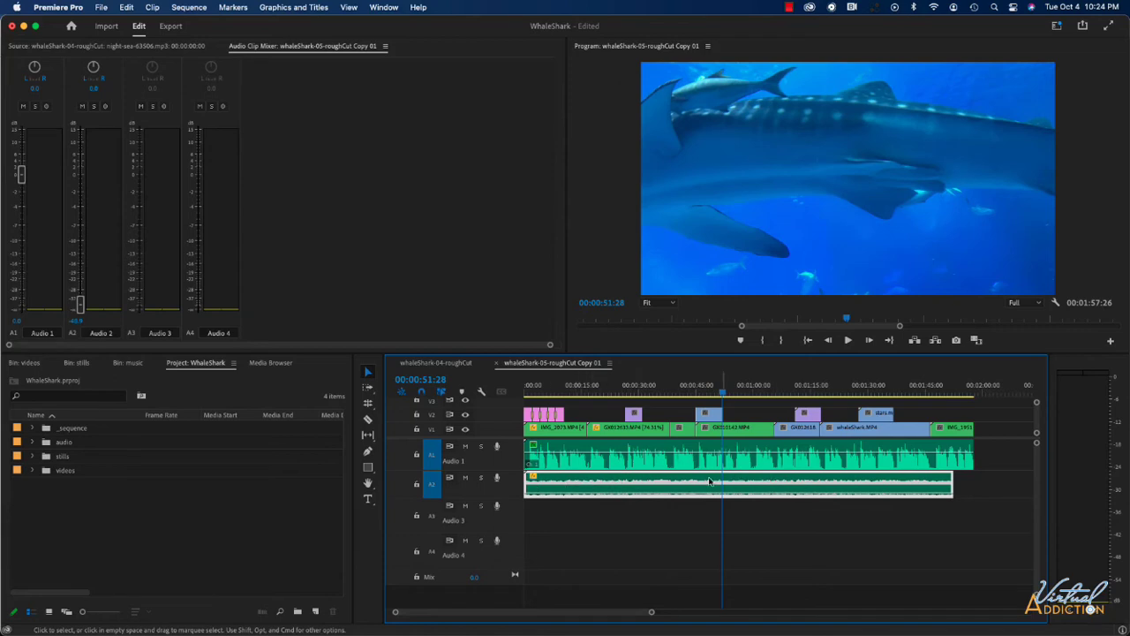
Step: Make the Audio 2 track taller and raise the music clip's overall volume to about 0.3 dB
{"action": "left_click_drag", "start_coordinate": [551, 496], "coordinate": [552, 509]}
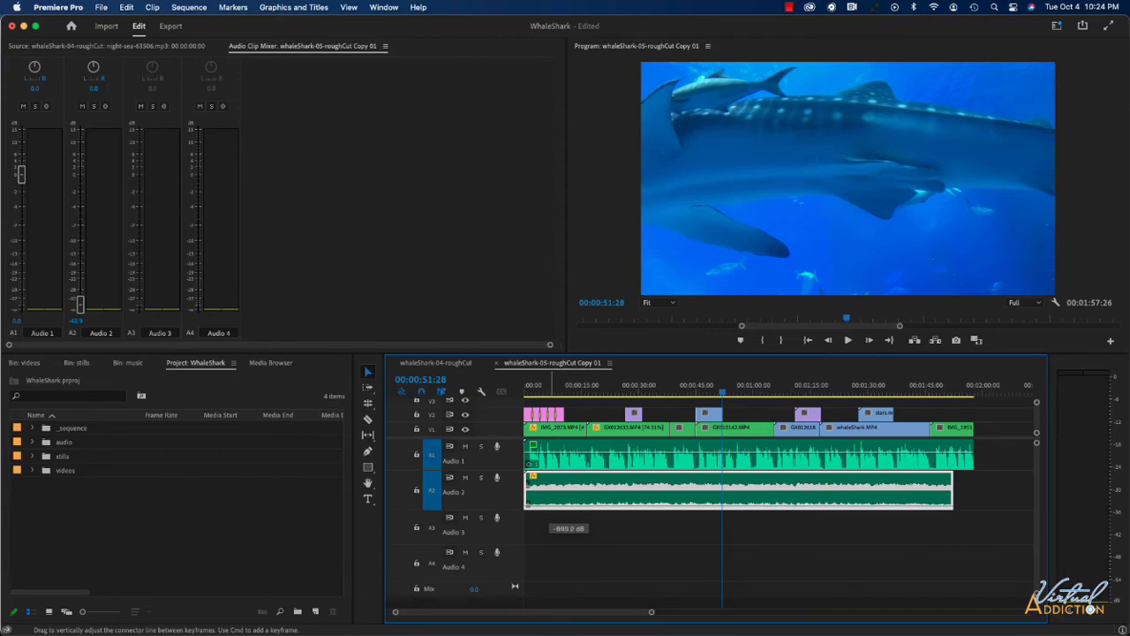
{"action": "left_click_drag", "start_coordinate": [552, 508], "coordinate": [552, 484]}
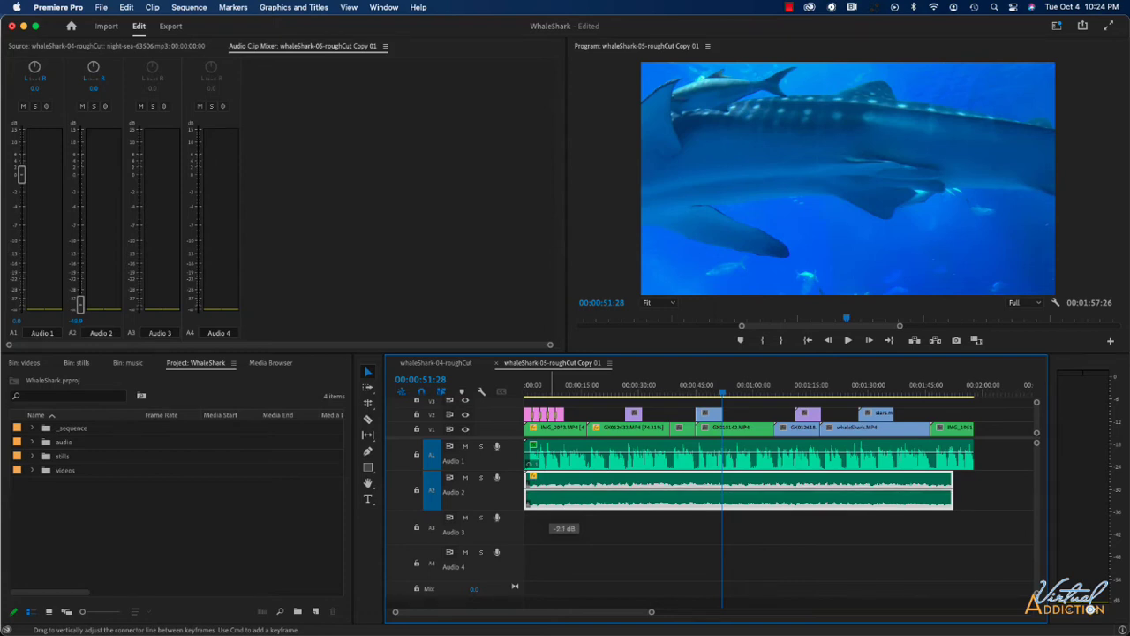
{"action": "left_click_drag", "start_coordinate": [552, 484], "coordinate": [552, 486]}
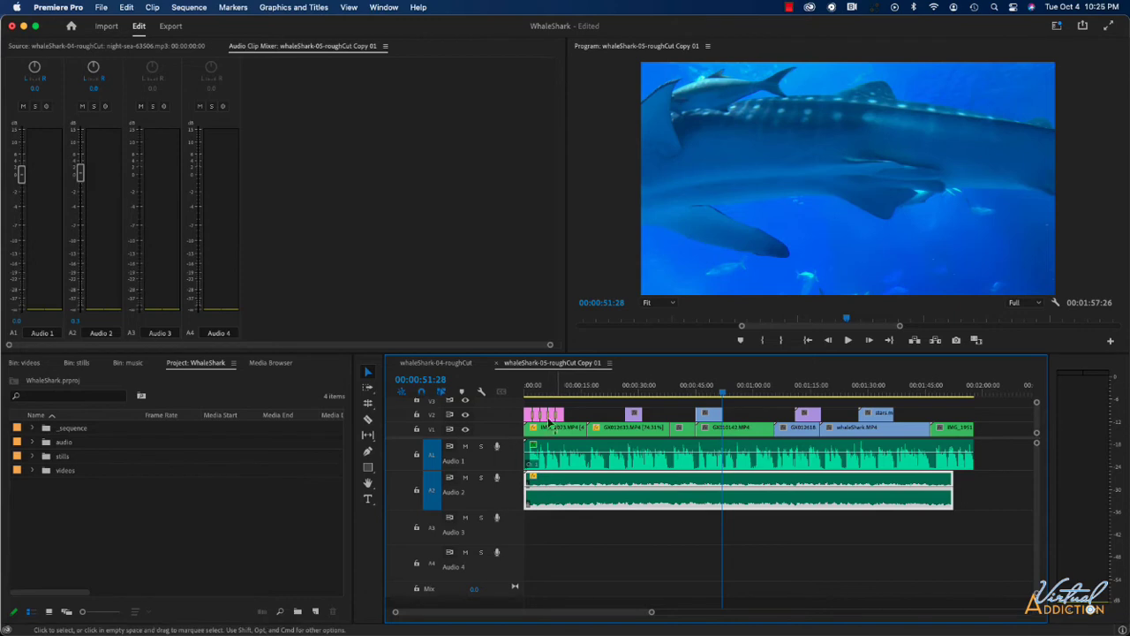
Step: Play the opening seconds of the sequence to compare the music level with the narration
{"action": "left_click_drag", "start_coordinate": [537, 396], "coordinate": [520, 395]}
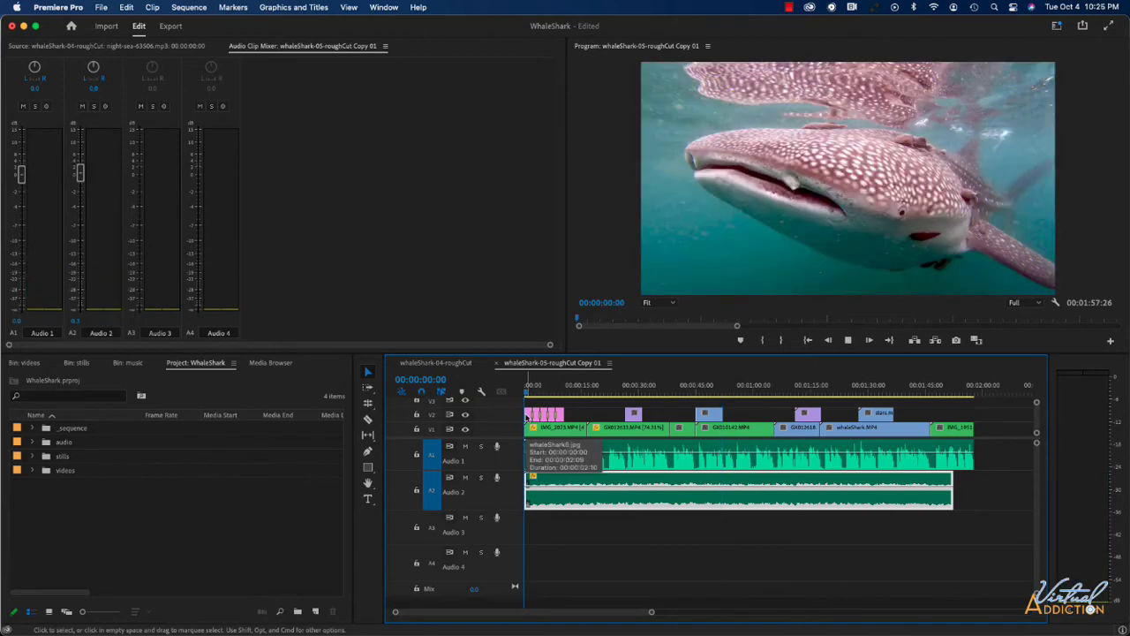
{"action": "key", "text": "space"}
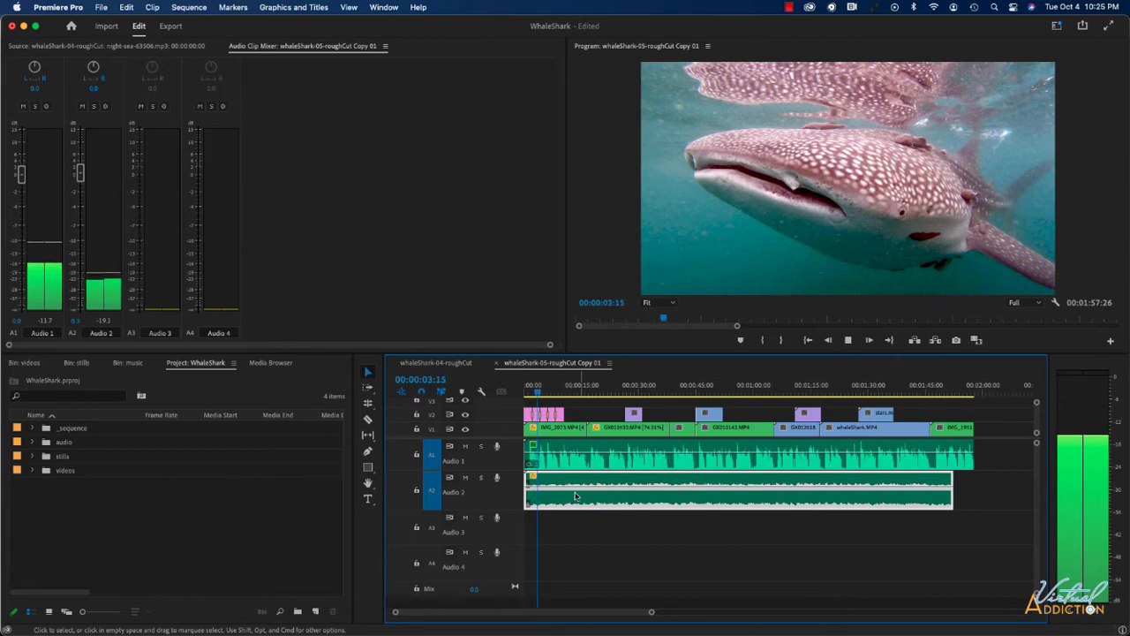
{"action": "key", "text": "space"}
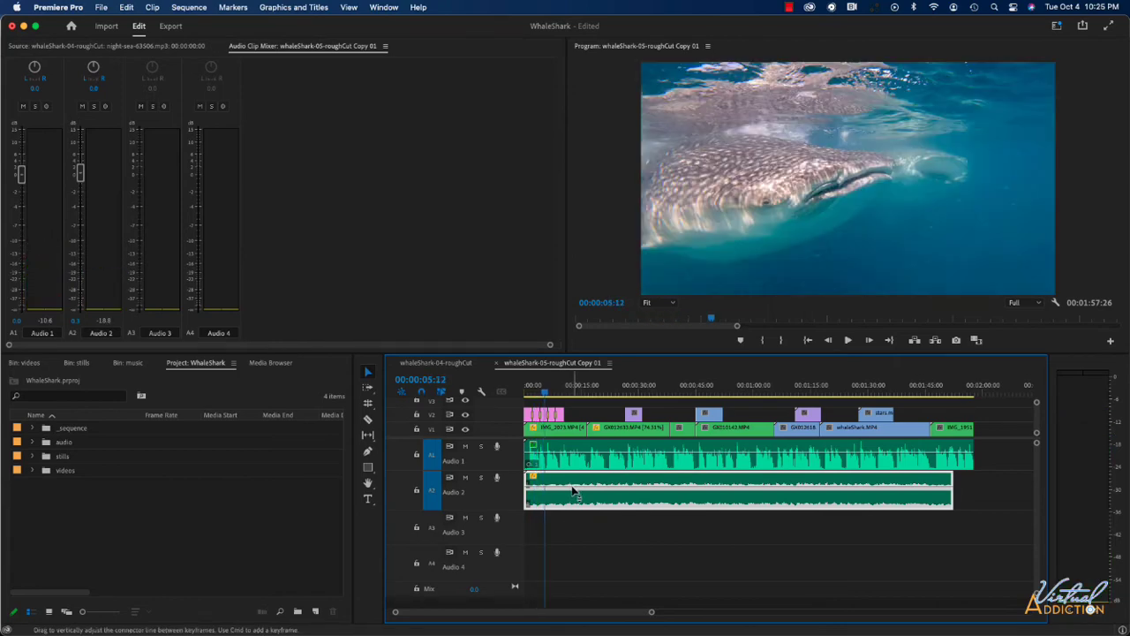
Step: Lower the Audio 2 music level to about -2.1 dB while listening to it against the narration
{"action": "left_click_drag", "start_coordinate": [573, 490], "coordinate": [572, 486]}
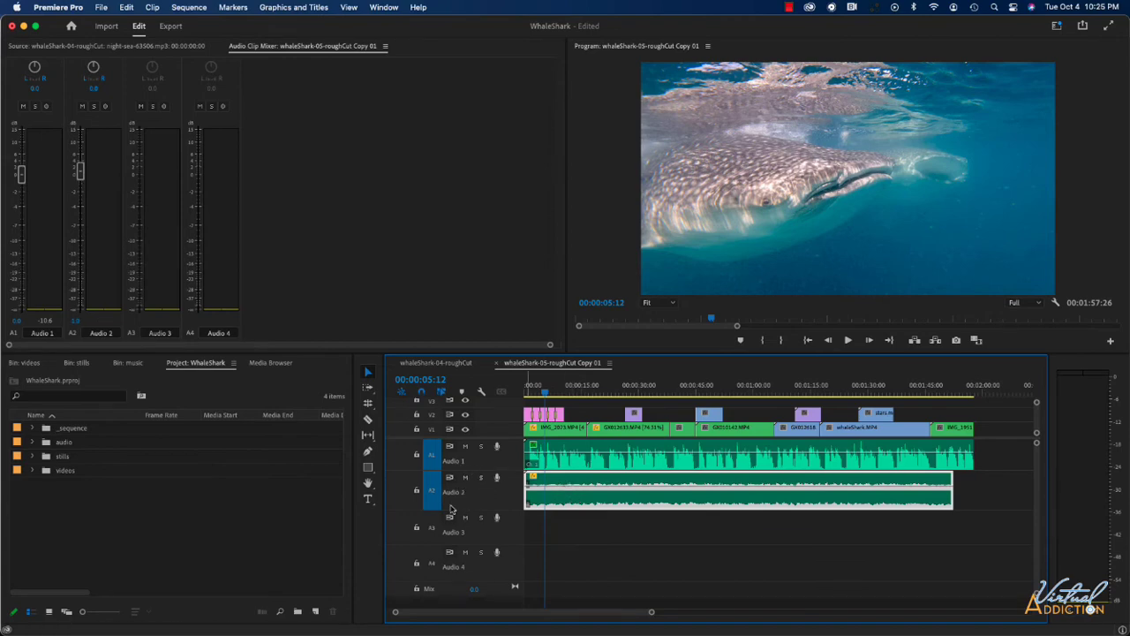
{"action": "left_click", "coordinate": [80, 173]}
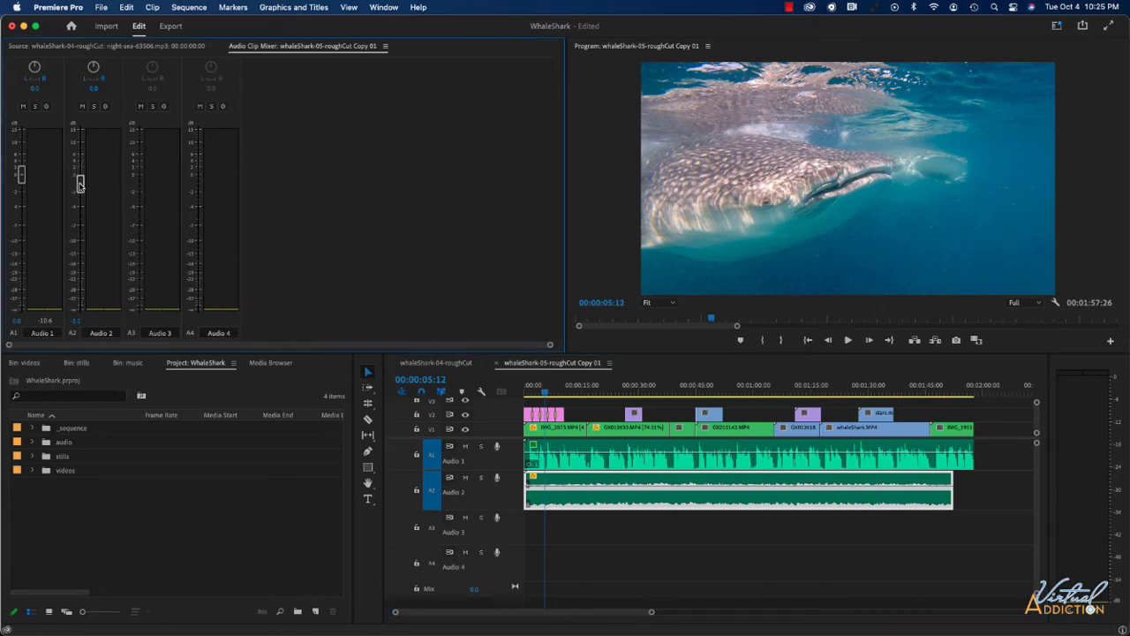
{"action": "left_click_drag", "start_coordinate": [80, 184], "coordinate": [80, 185]}
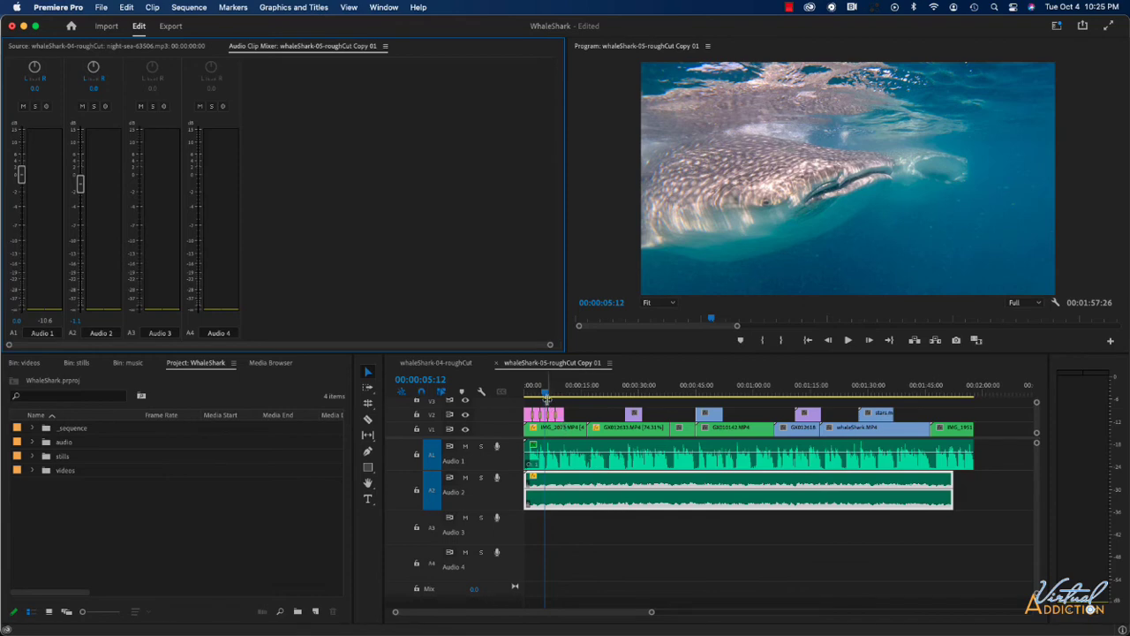
{"action": "key", "text": "space"}
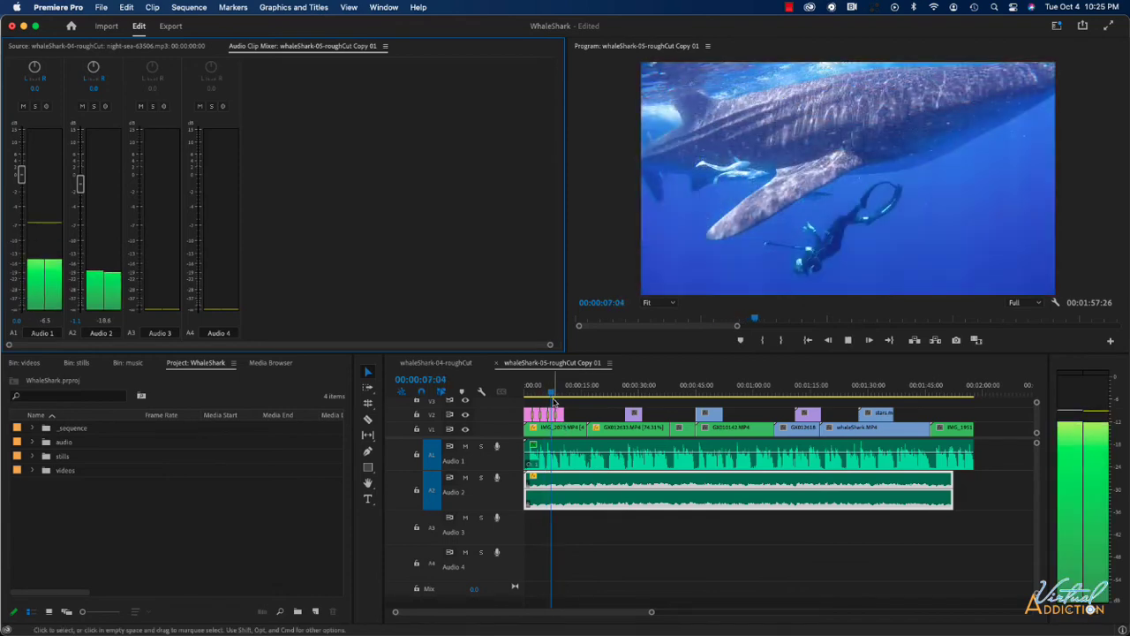
{"action": "left_click_drag", "start_coordinate": [80, 186], "coordinate": [79, 189]}
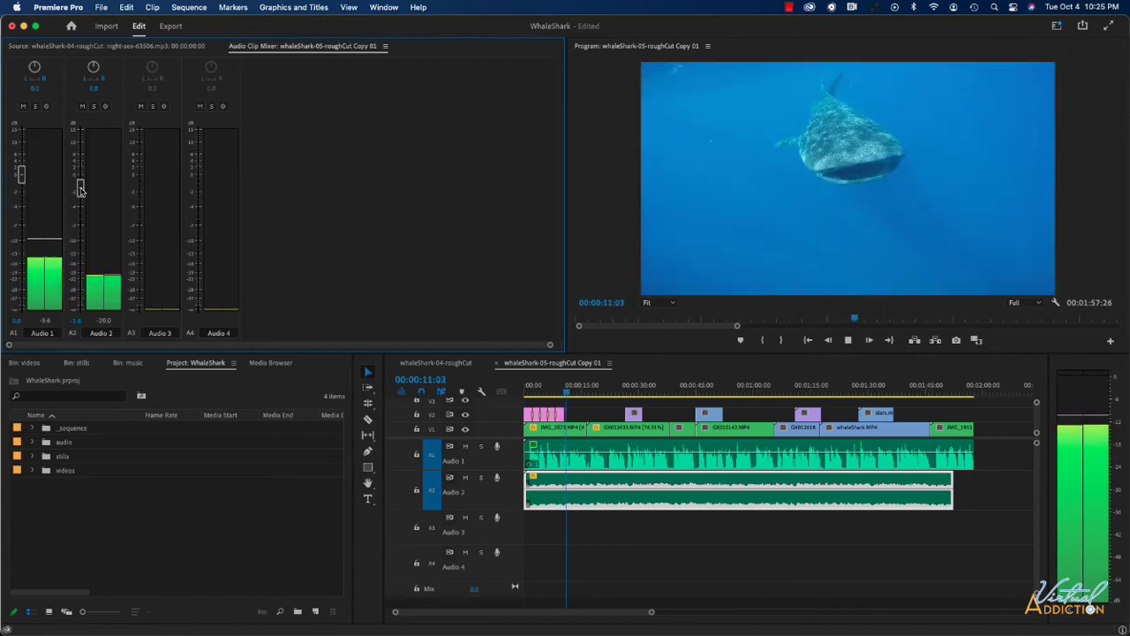
{"action": "key", "text": "space"}
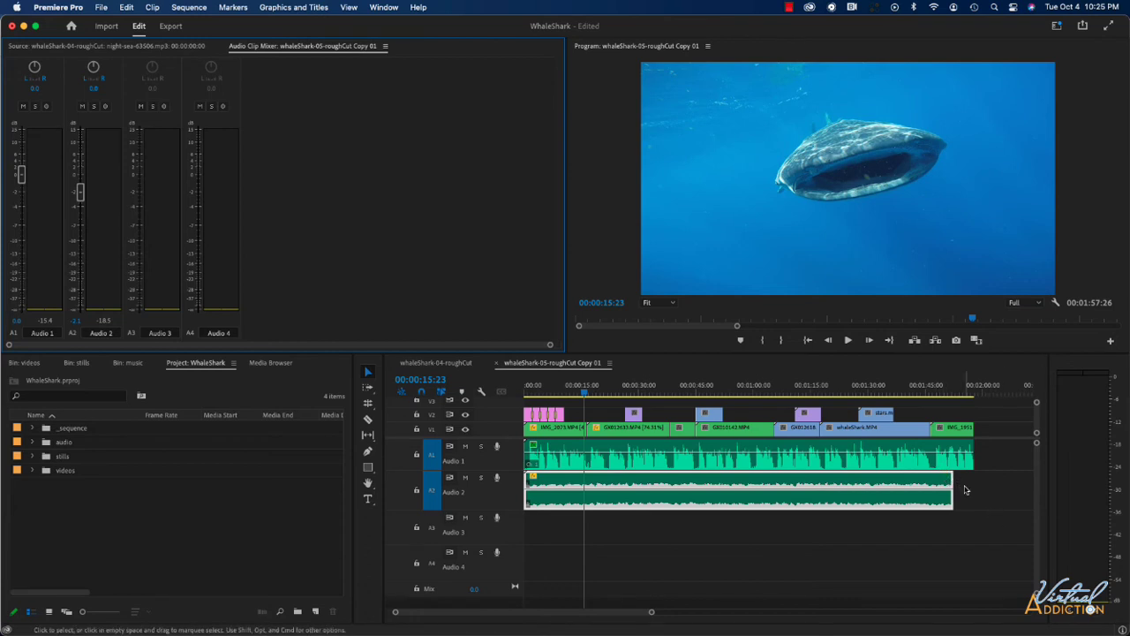
Step: Show the Essential Sound controls, widen the timeline area, and tag the Audio 2 clip as Music
{"action": "left_click", "coordinate": [384, 8]}
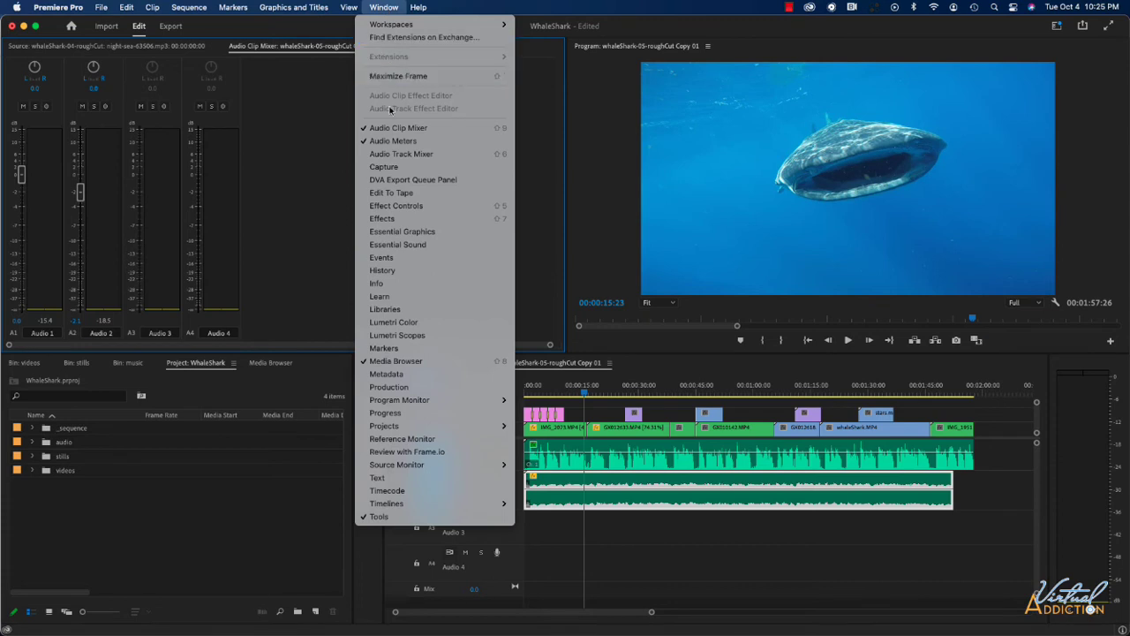
{"action": "left_click", "coordinate": [400, 246]}
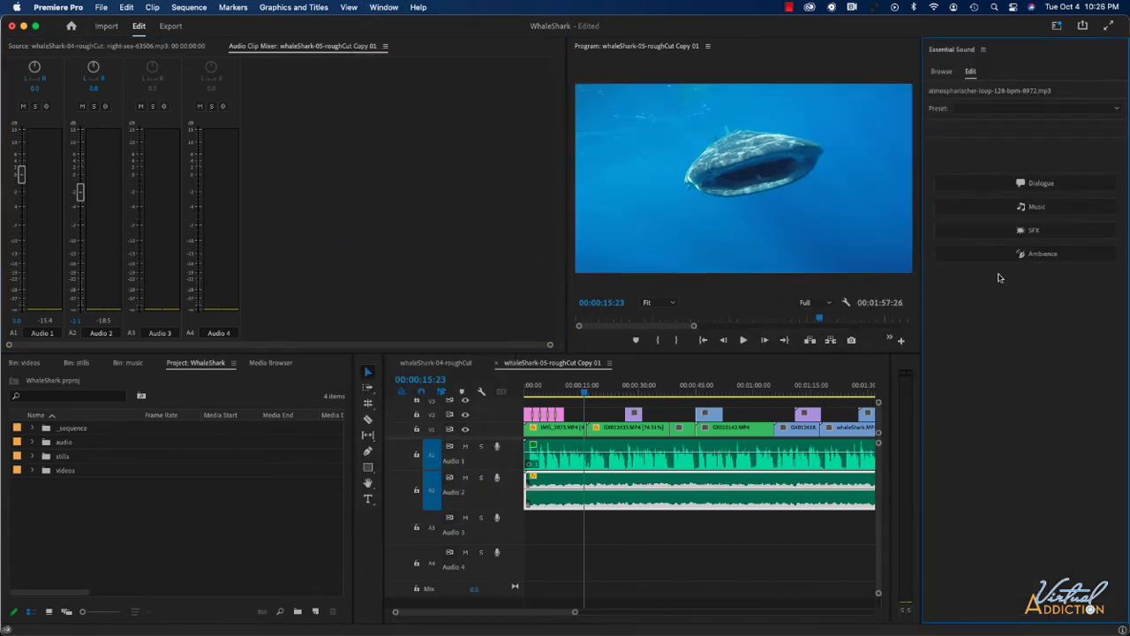
{"action": "left_click_drag", "start_coordinate": [385, 514], "coordinate": [269, 514]}
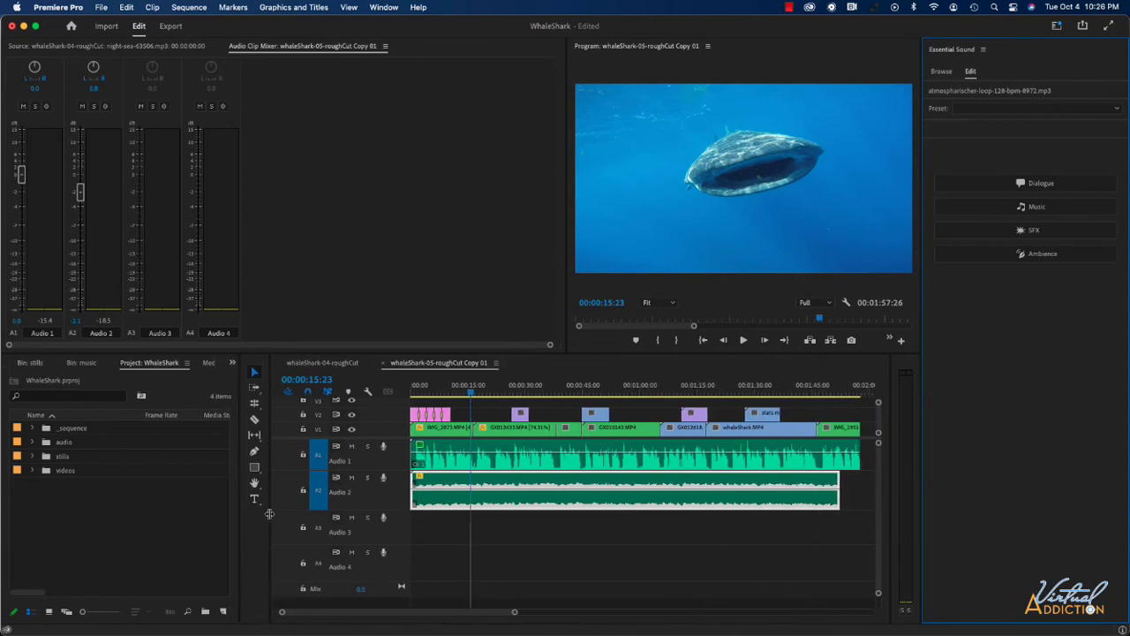
{"action": "left_click", "coordinate": [1041, 212]}
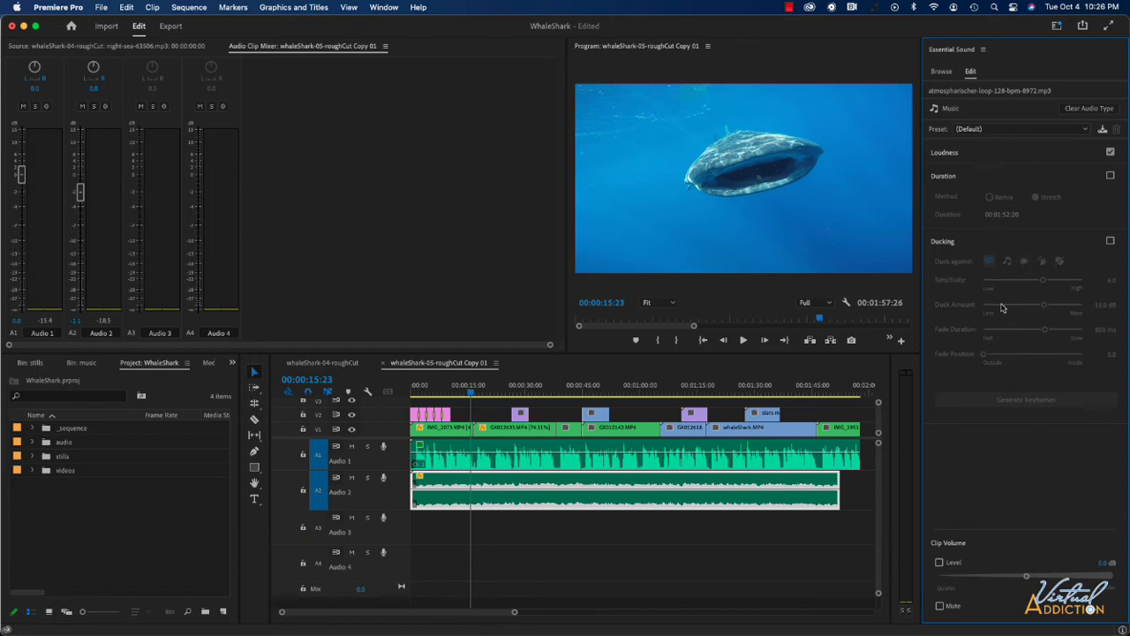
Step: Enable the Duration adjustment for the Audio 2 music clip and stretch it to 00:01:57:26
{"action": "left_click", "coordinate": [1063, 131]}
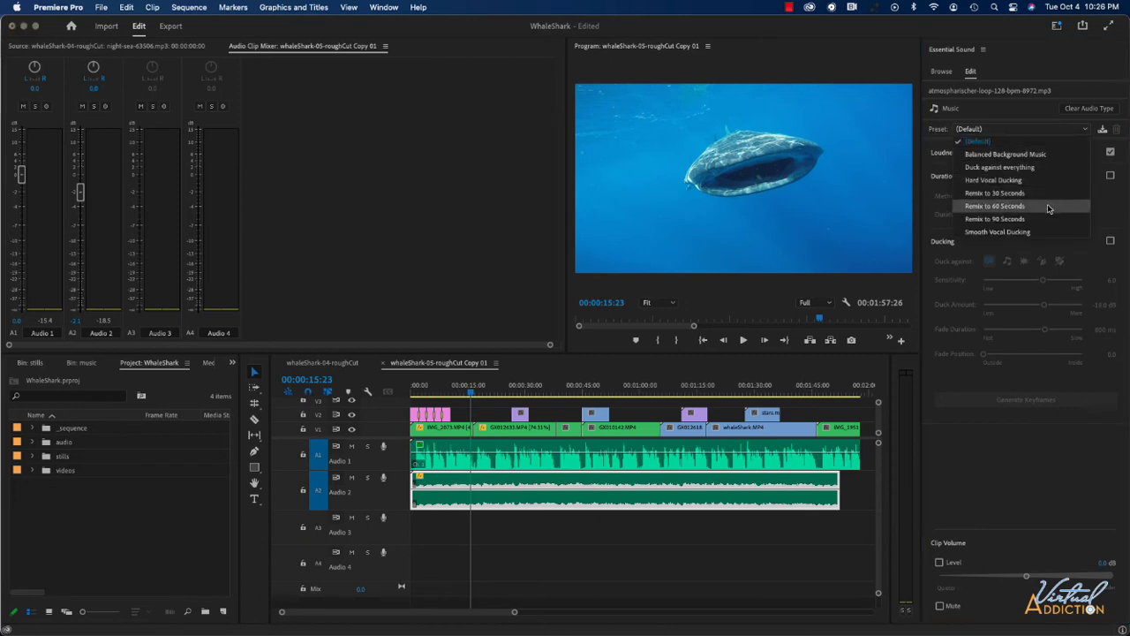
{"action": "left_click", "coordinate": [1104, 207]}
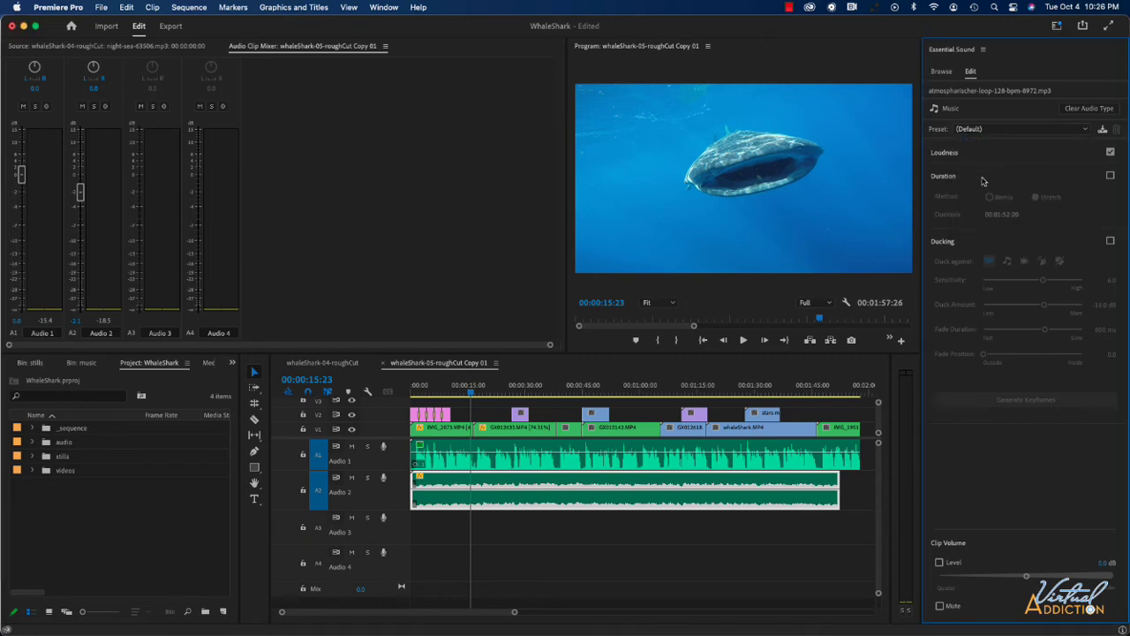
{"action": "left_click", "coordinate": [1111, 177]}
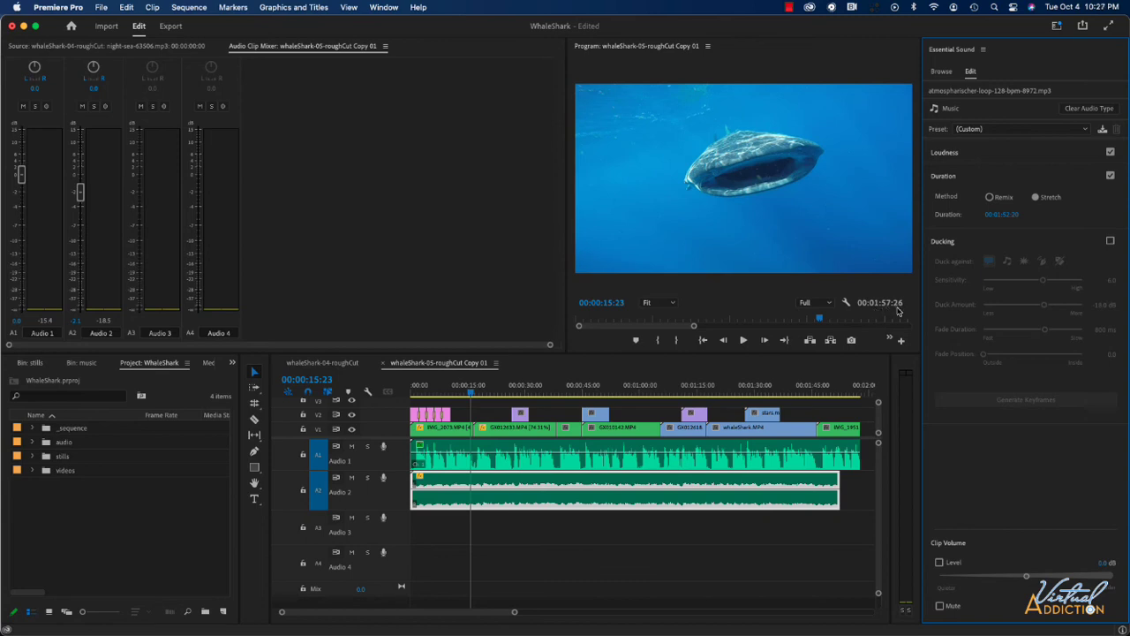
{"action": "left_click", "coordinate": [1002, 215]}
{"action": "type", "text": "1:57:26"}
{"action": "key", "text": "Return"}
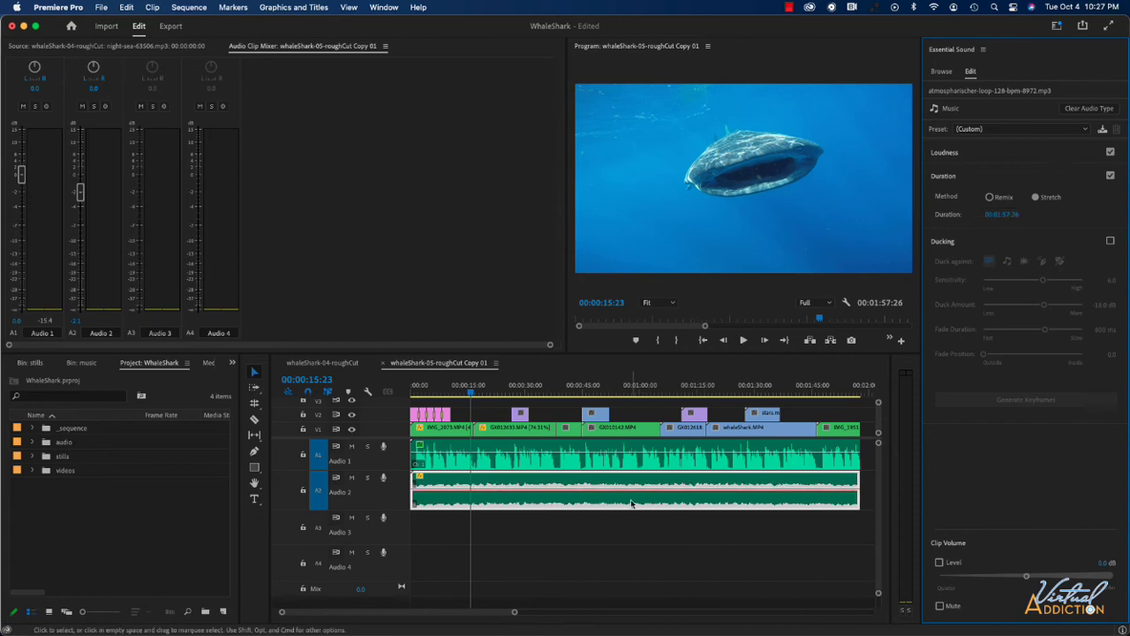
Step: Play the stretched music with the narration and lower the Audio 2 level to about -6.5 dB
{"action": "scroll", "coordinate": [516, 476], "scroll_direction": "right", "scroll_amount": 5}
{"action": "scroll", "coordinate": [516, 477], "scroll_direction": "left", "scroll_amount": 5}
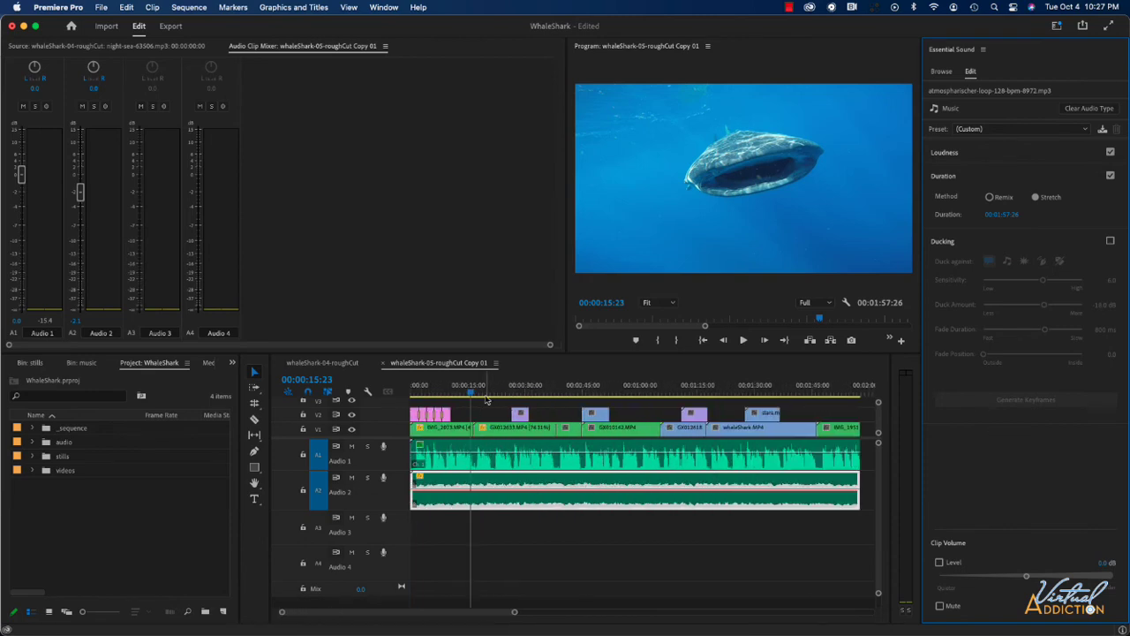
{"action": "key", "text": "space"}
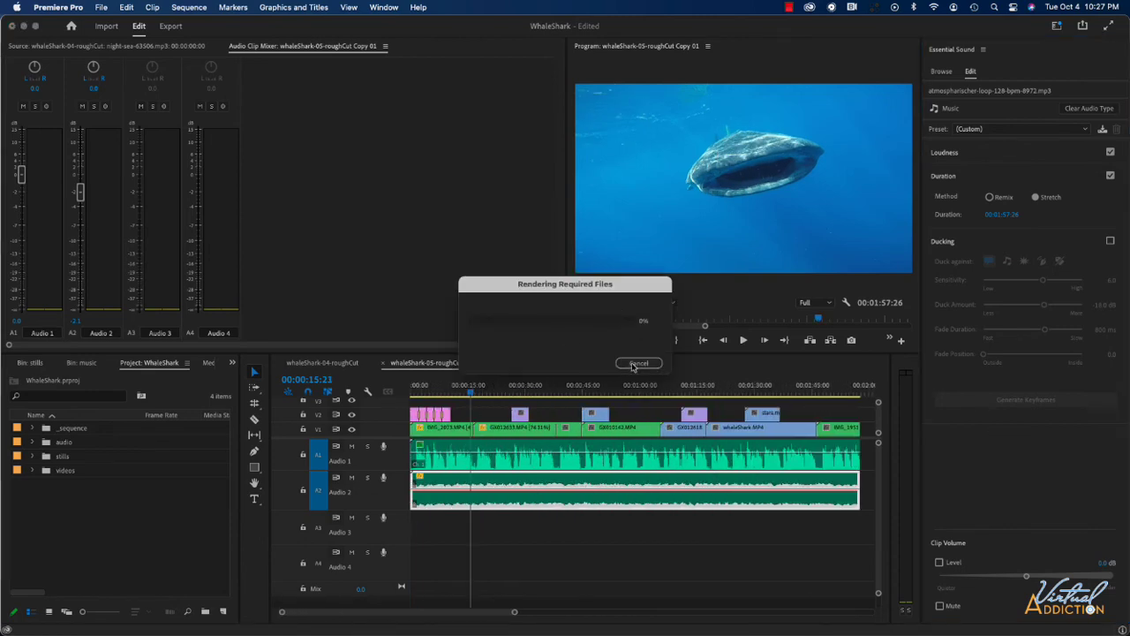
{"action": "left_click", "coordinate": [632, 363]}
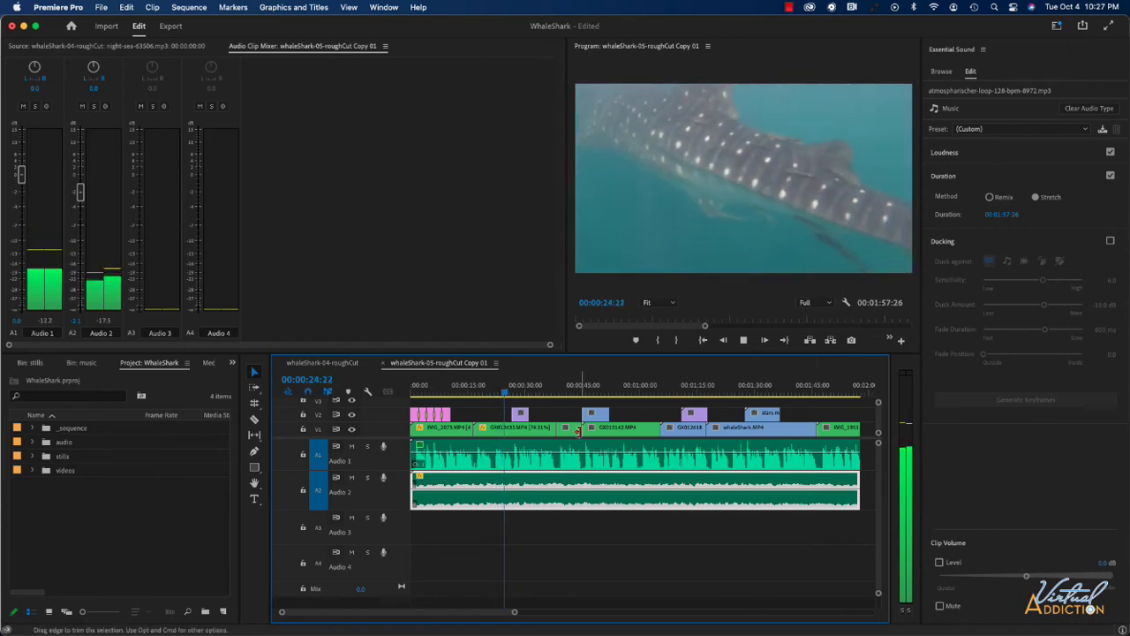
{"action": "left_click", "coordinate": [80, 193]}
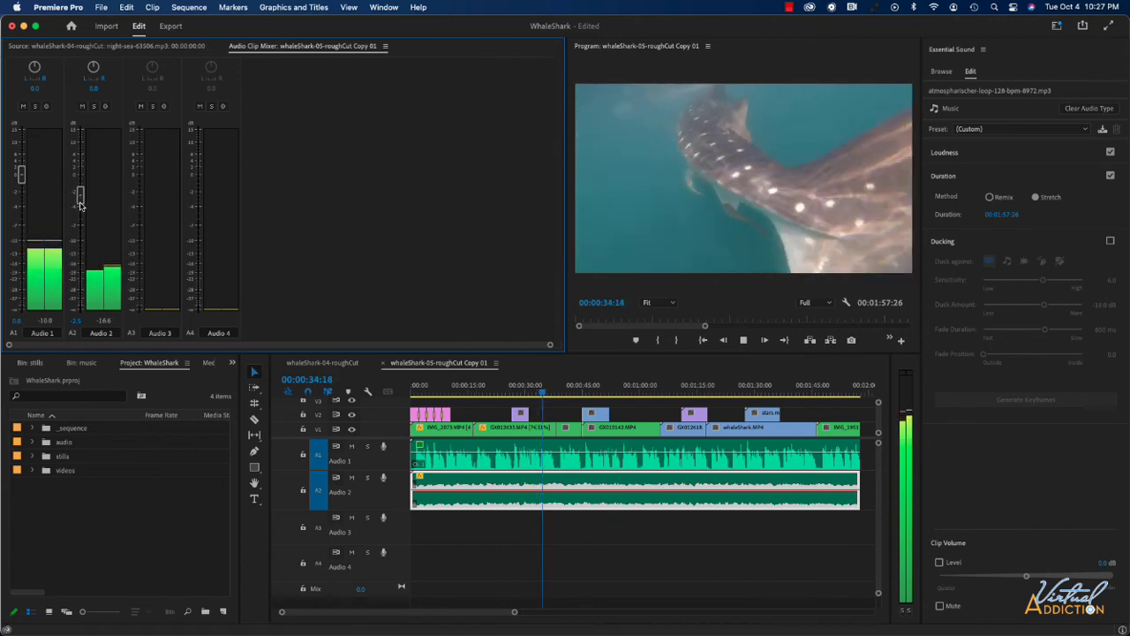
{"action": "left_click_drag", "start_coordinate": [79, 195], "coordinate": [80, 225]}
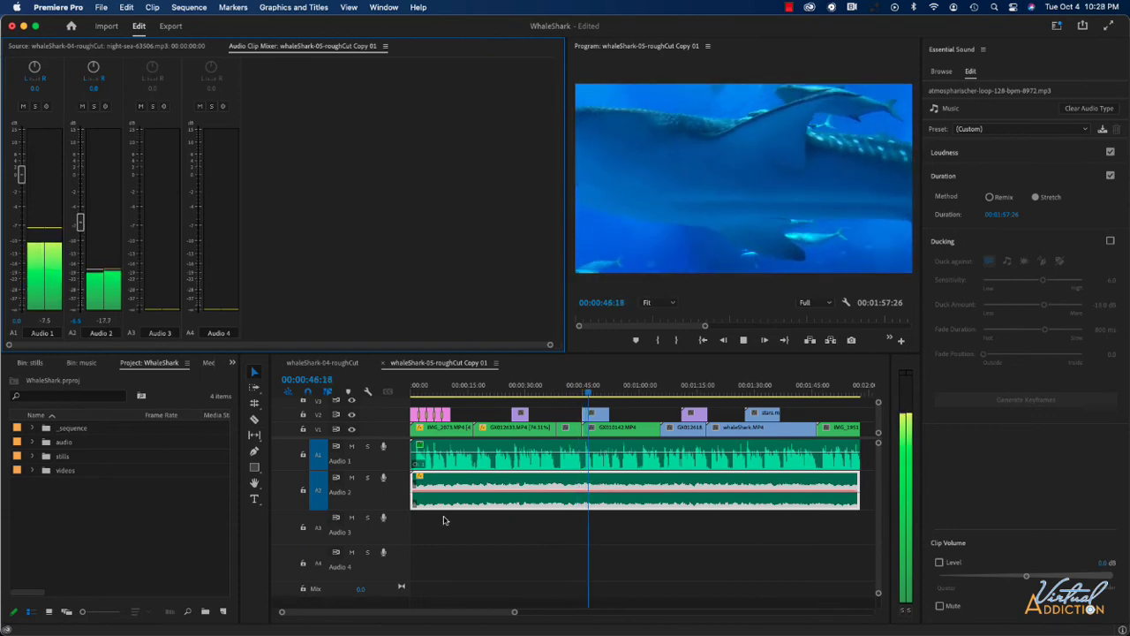
{"action": "key", "text": "space"}
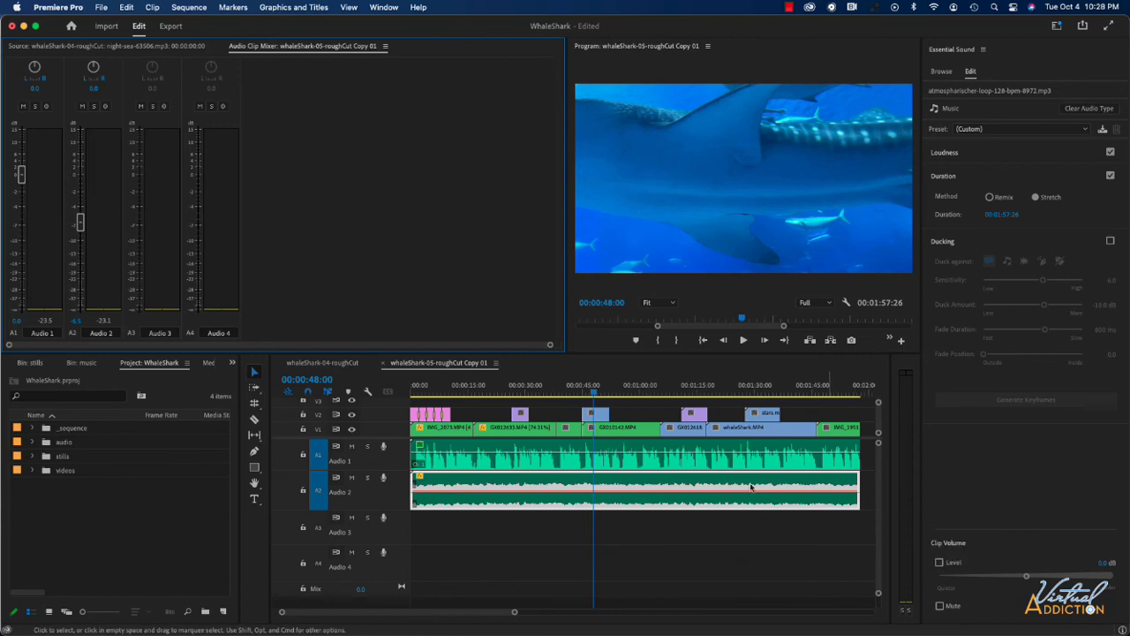
Step: Mute Audio 2 and place night-sea-63506.mp3 from the music bin at the start of Audio 3
{"action": "left_click", "coordinate": [352, 478]}
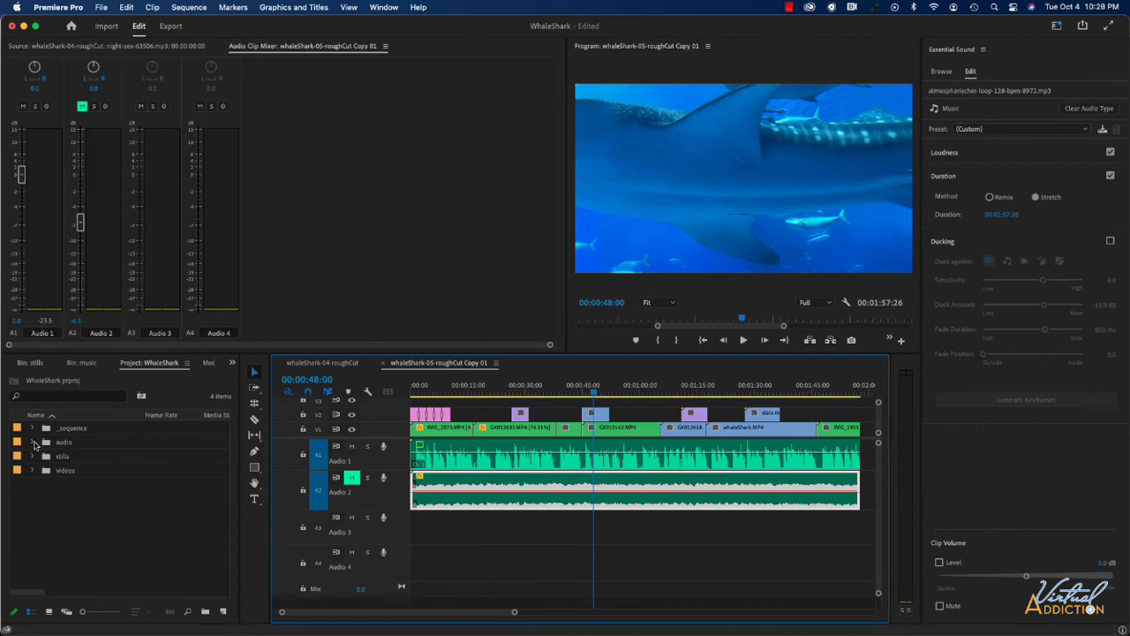
{"action": "left_click", "coordinate": [33, 443]}
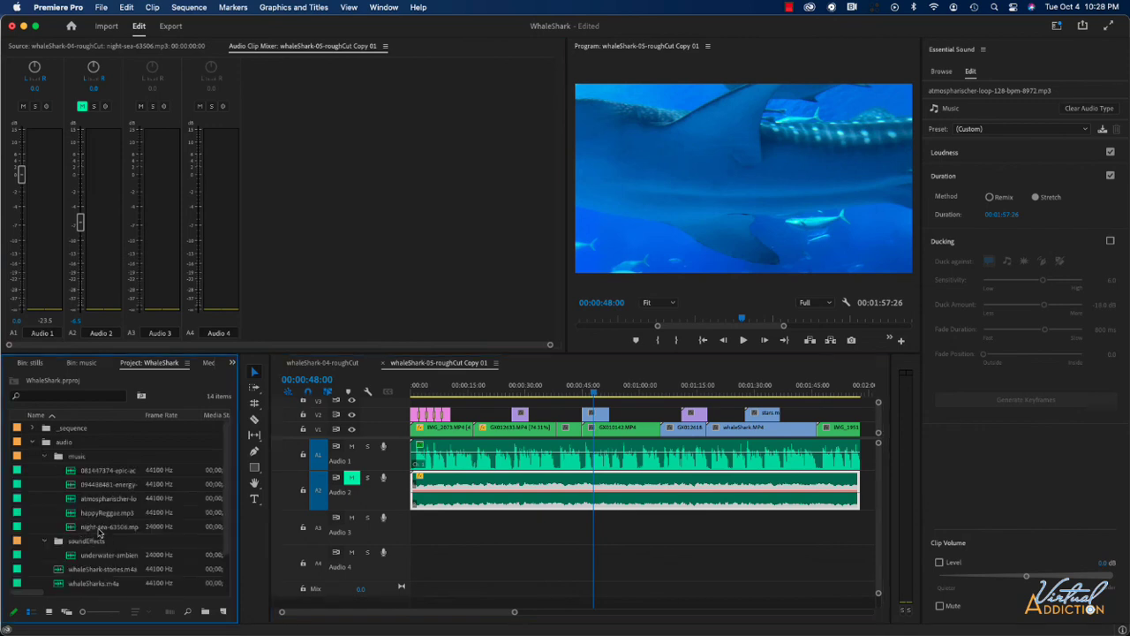
{"action": "left_click_drag", "start_coordinate": [100, 532], "coordinate": [517, 534]}
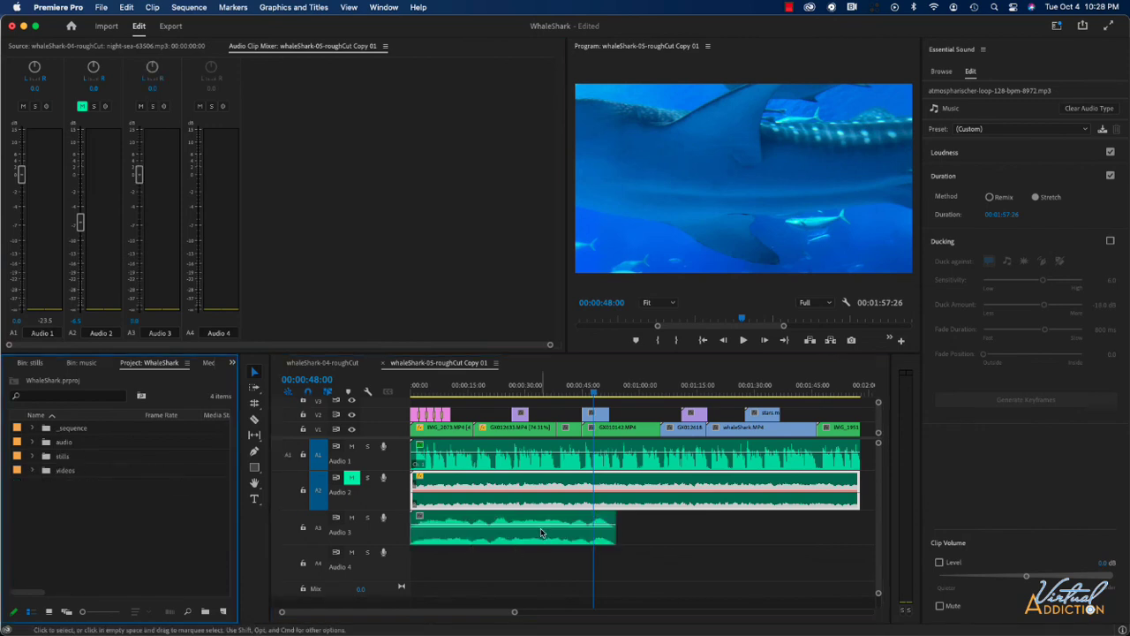
Step: Tag the night-sea-63506.mp3 clip on Audio 3 as Music and stretch its duration to 00:01:57:26
{"action": "left_click", "coordinate": [541, 533]}
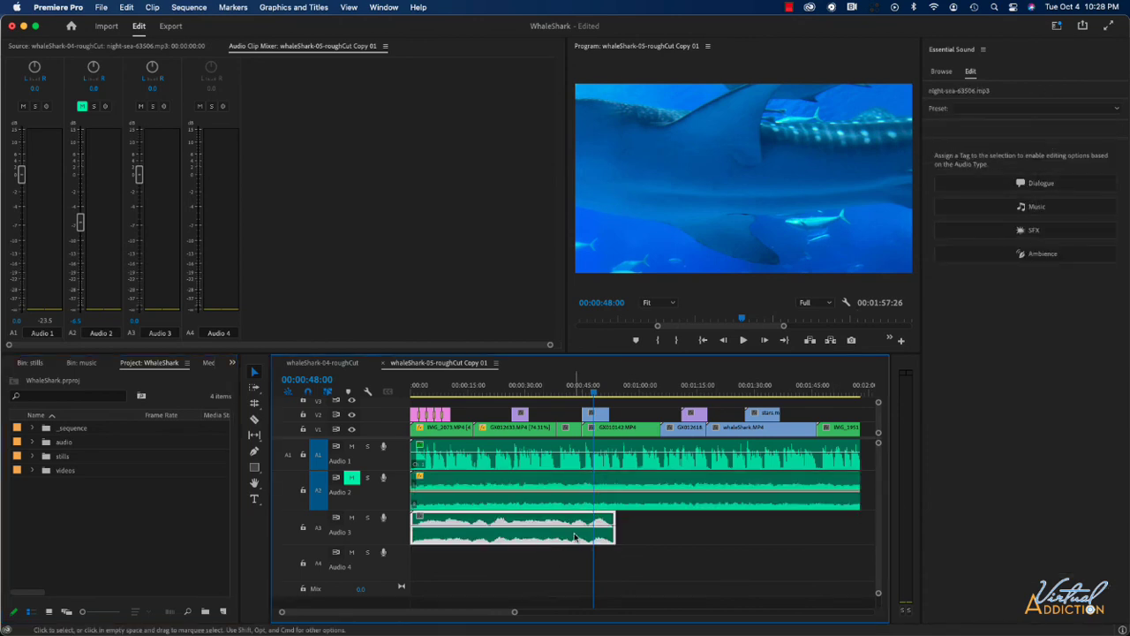
{"action": "left_click", "coordinate": [1031, 210]}
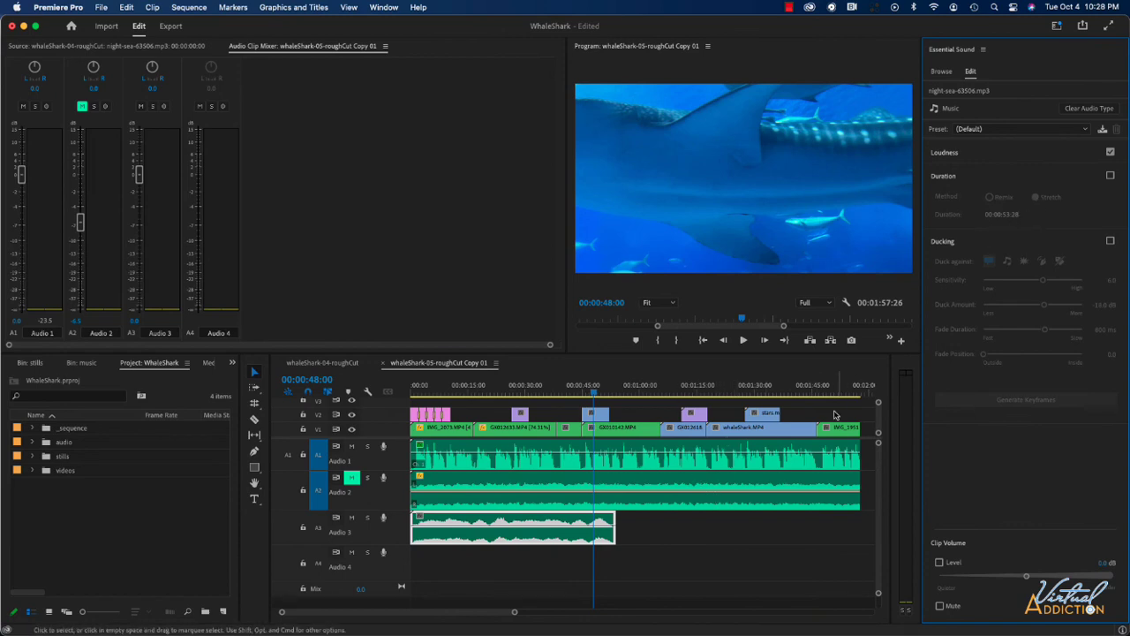
{"action": "left_click", "coordinate": [1111, 175]}
{"action": "left_click", "coordinate": [994, 216]}
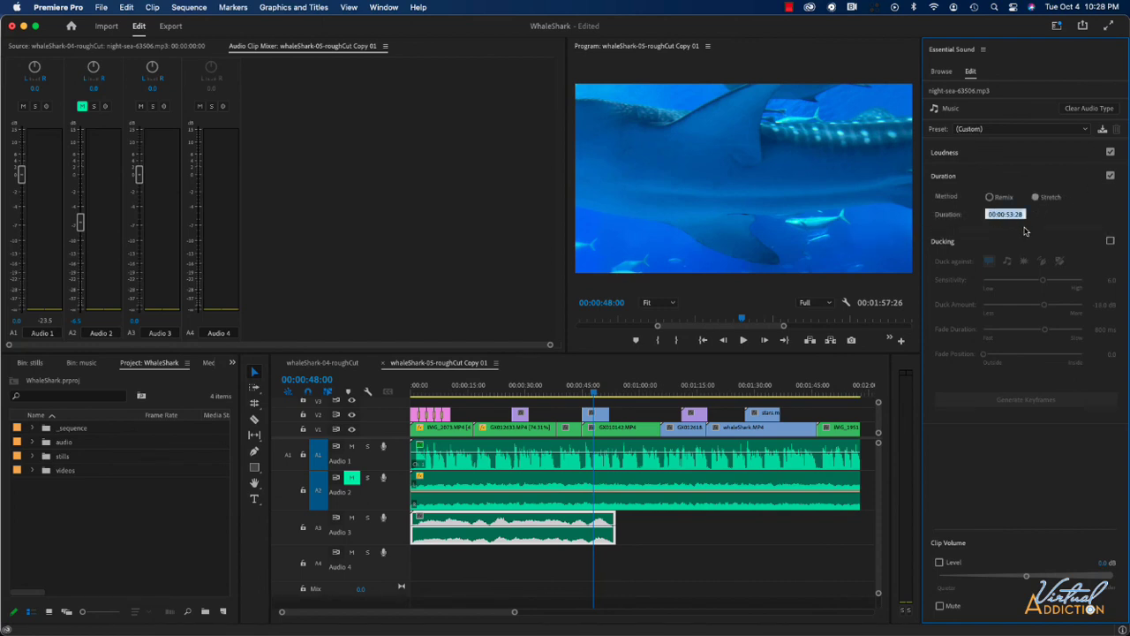
{"action": "type", "text": "15726"}
{"action": "key", "text": "Return"}
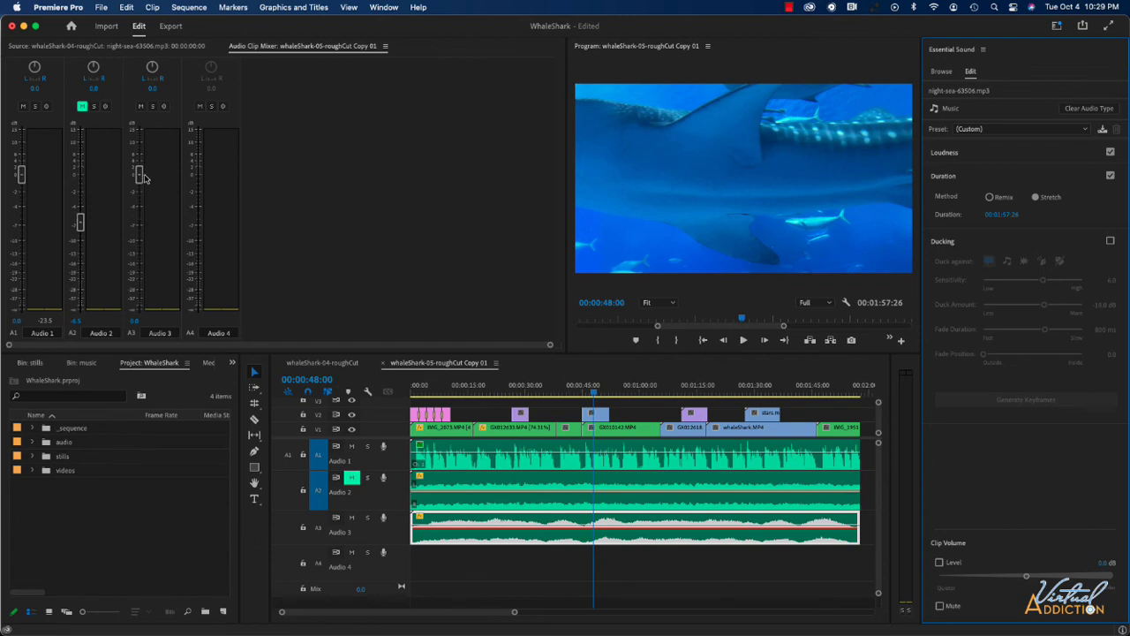
Step: Play the stretched Audio 3 music with the narration and lower the Audio 3 clip volume all the way to its minimum
{"action": "key", "text": "Return"}
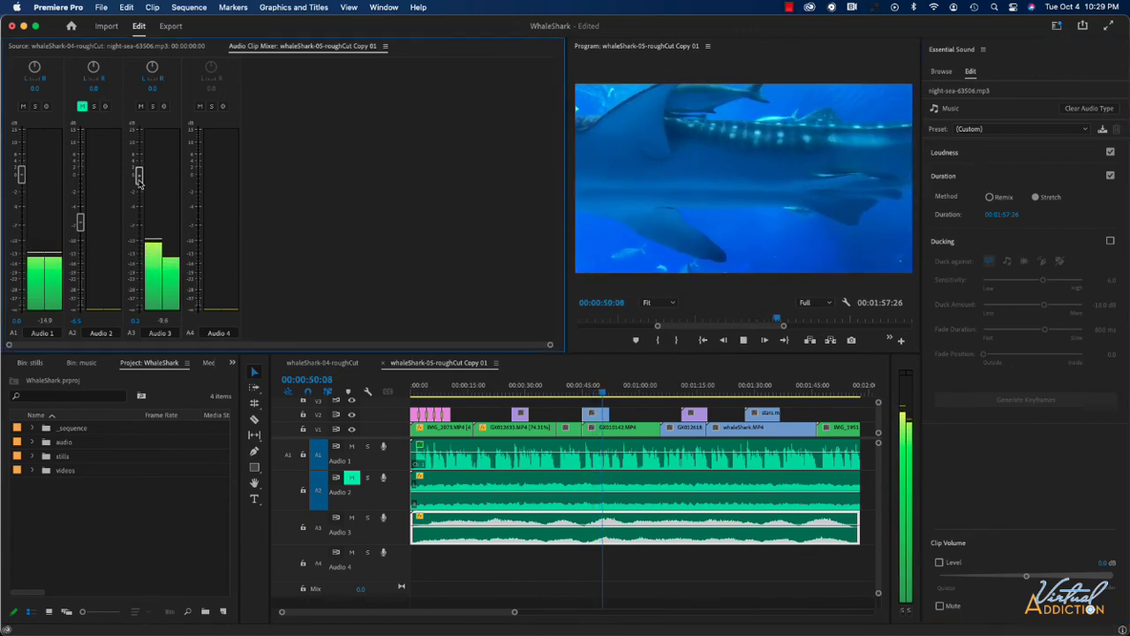
{"action": "left_click_drag", "start_coordinate": [139, 174], "coordinate": [138, 265]}
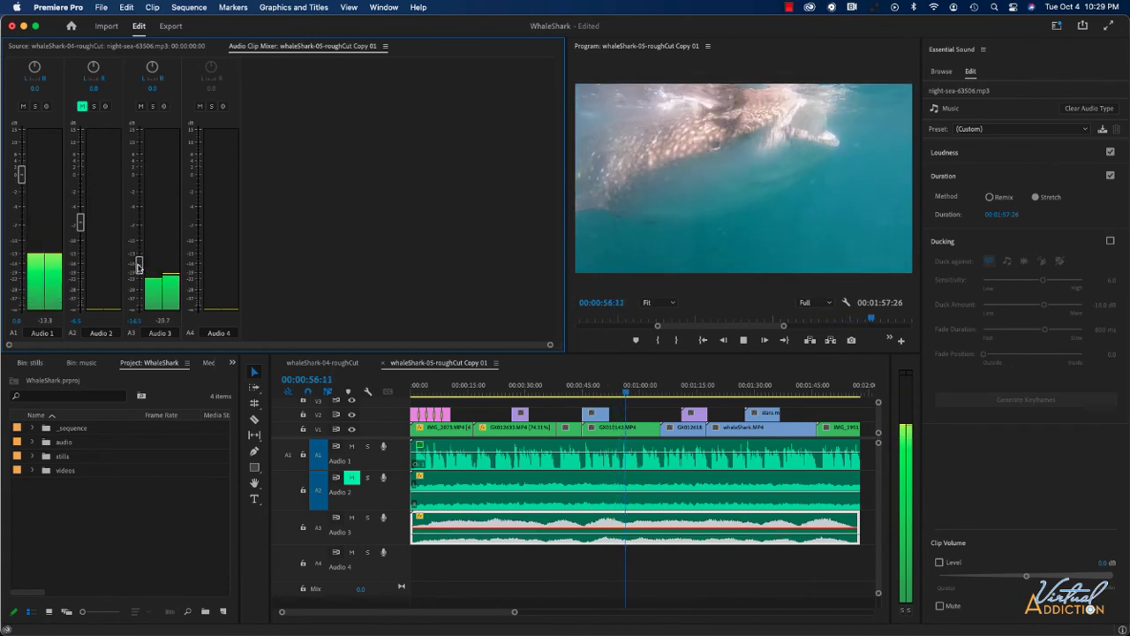
{"action": "left_click_drag", "start_coordinate": [138, 266], "coordinate": [139, 309]}
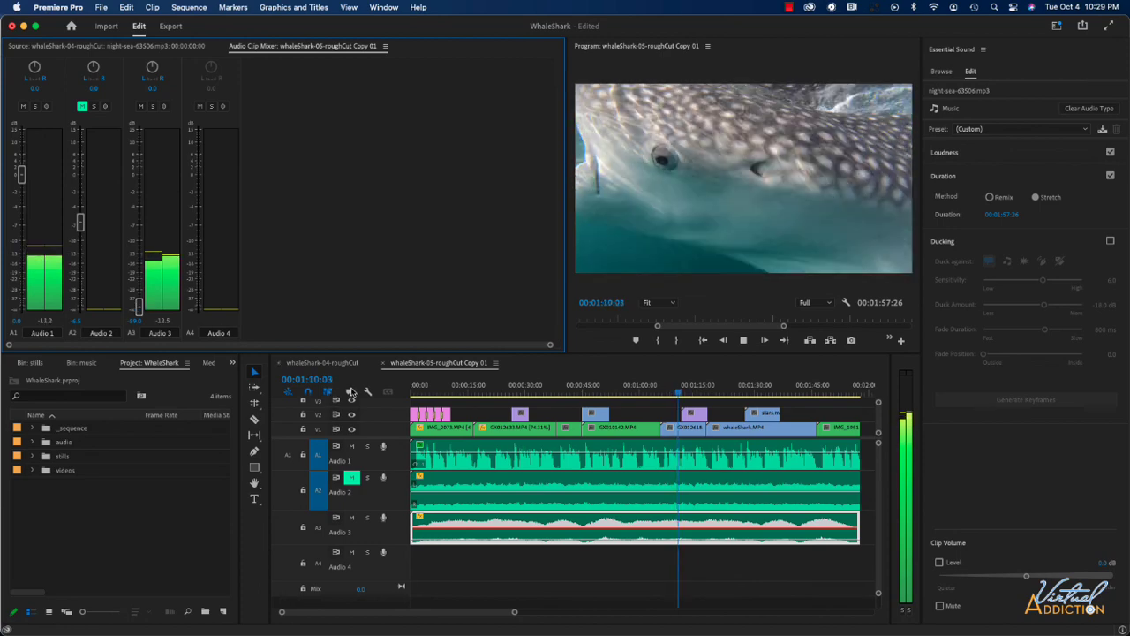
{"action": "key", "text": "space"}
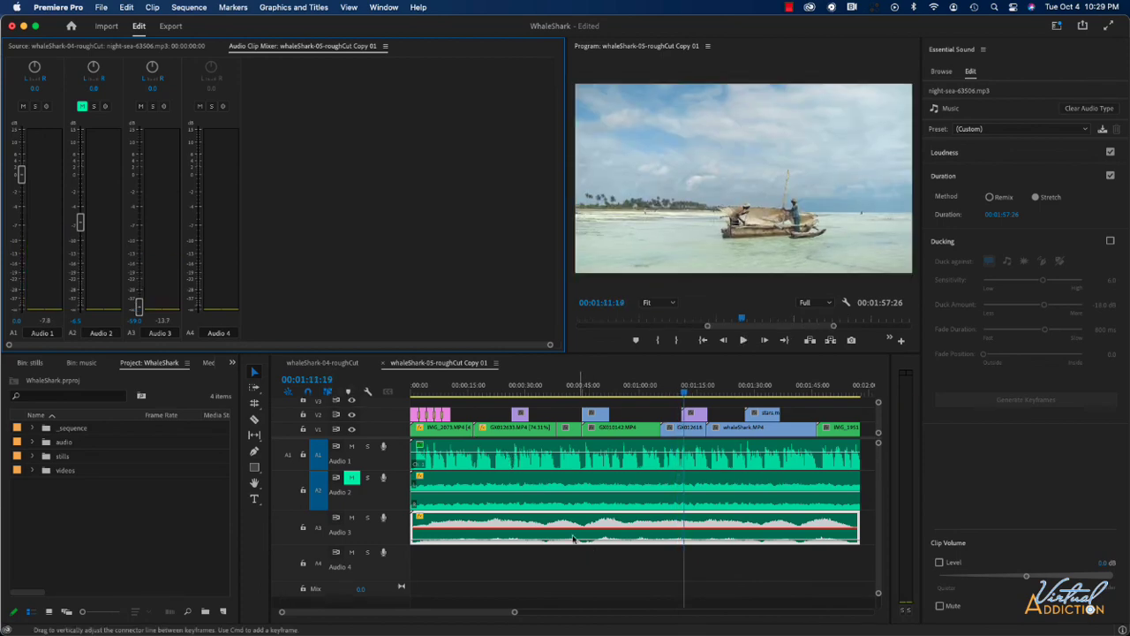
{"action": "left_click_drag", "start_coordinate": [582, 543], "coordinate": [583, 570]}
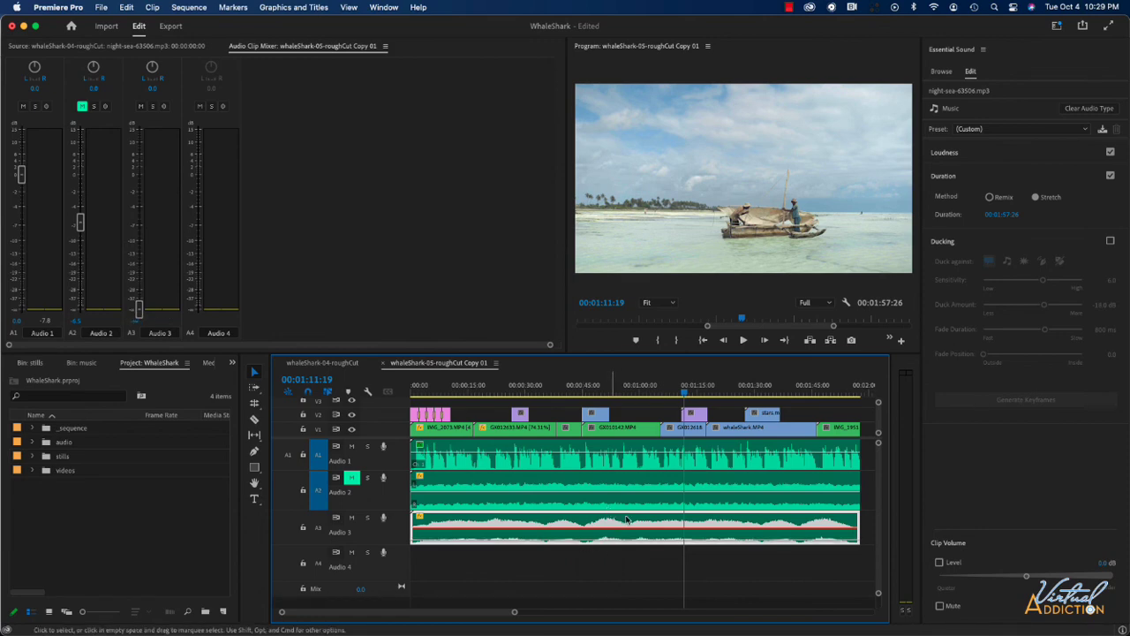